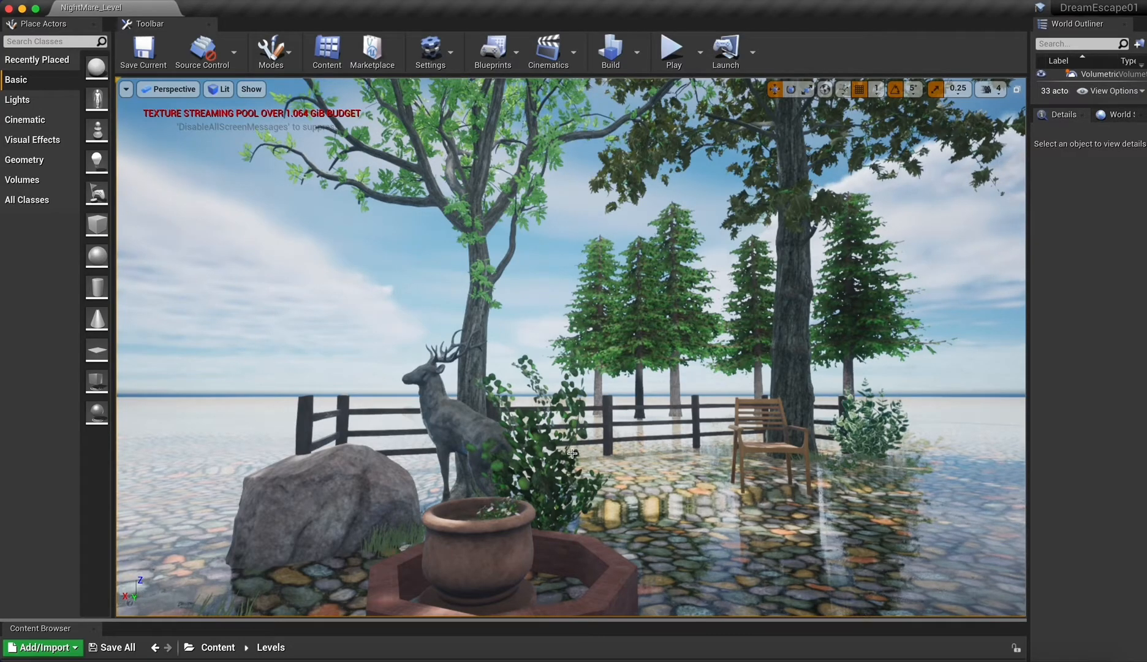
pyautogui.moveTo(572, 454)
pyautogui.mouseDown(button='right')
pyautogui.moveTo(613, 453)
pyautogui.moveTo(582, 454)
pyautogui.mouseUp(button='right')
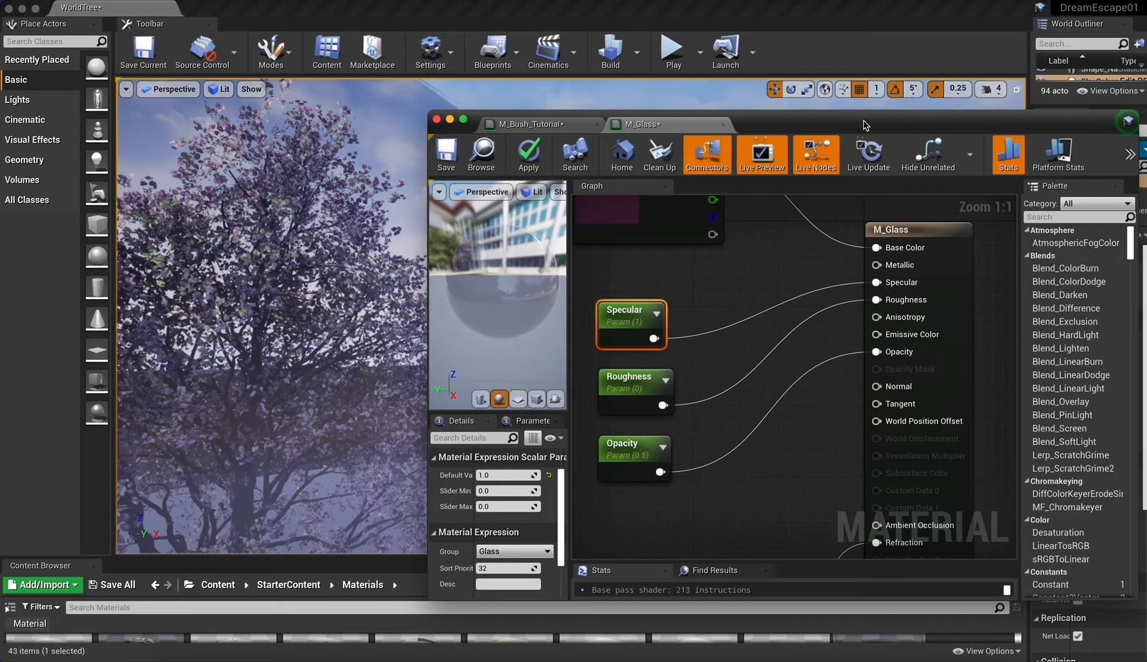
# Set the default value of the M_Glass material's Opacity parameter to 1.
pyautogui.moveTo(786, 323); pyautogui.dragTo(817, 339, button='right')
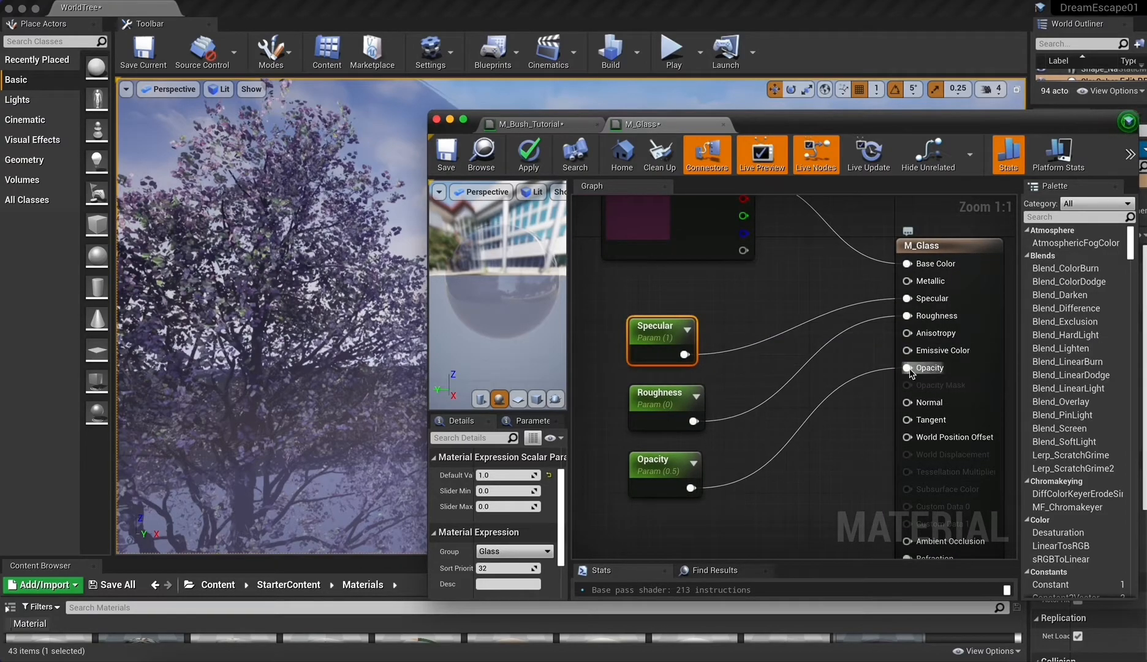
pyautogui.click(677, 465)
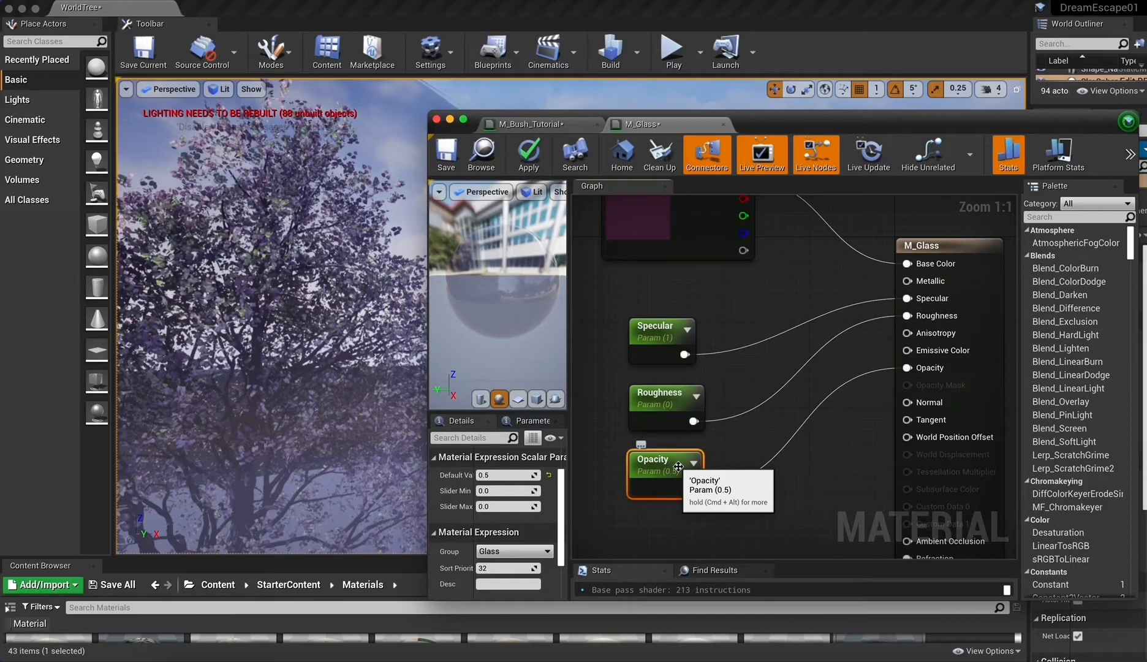
pyautogui.click(510, 475)
pyautogui.write('1')
pyautogui.press('Return')
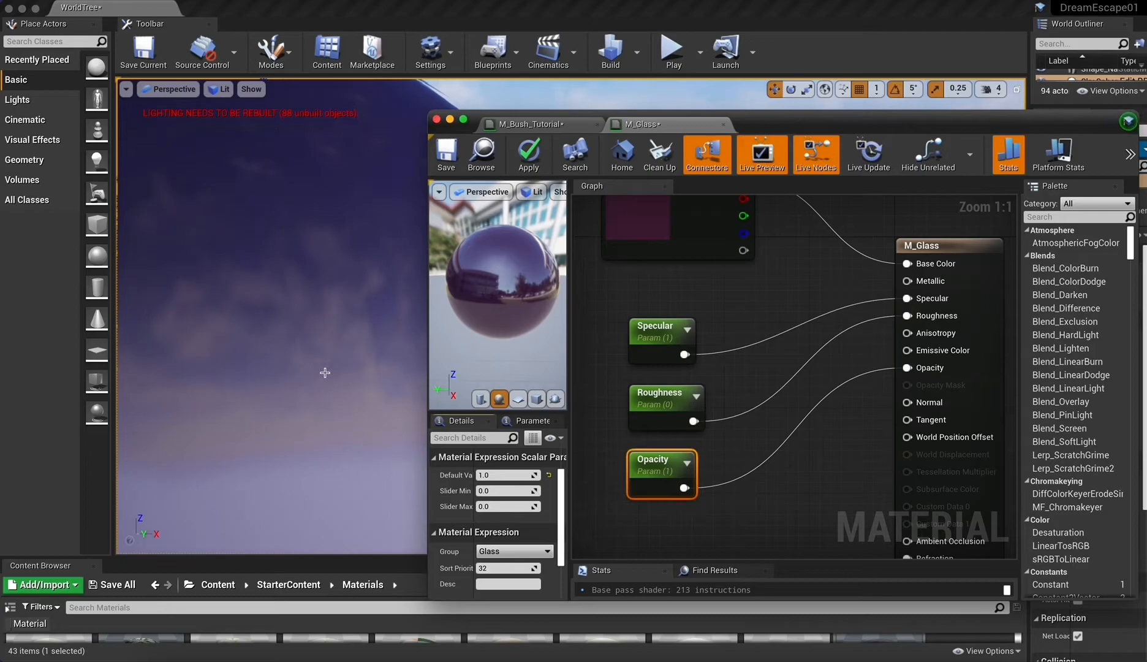
# Set the Opacity parameter's default value to 0.
pyautogui.click(498, 474)
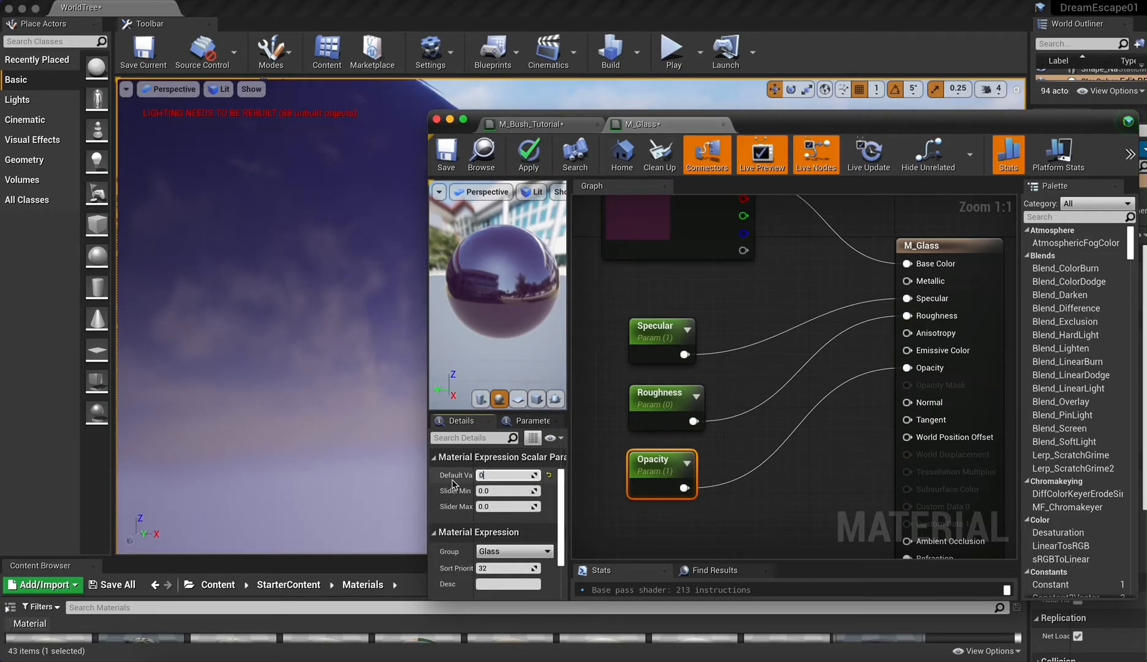
pyautogui.write('0')
pyautogui.press('Return')
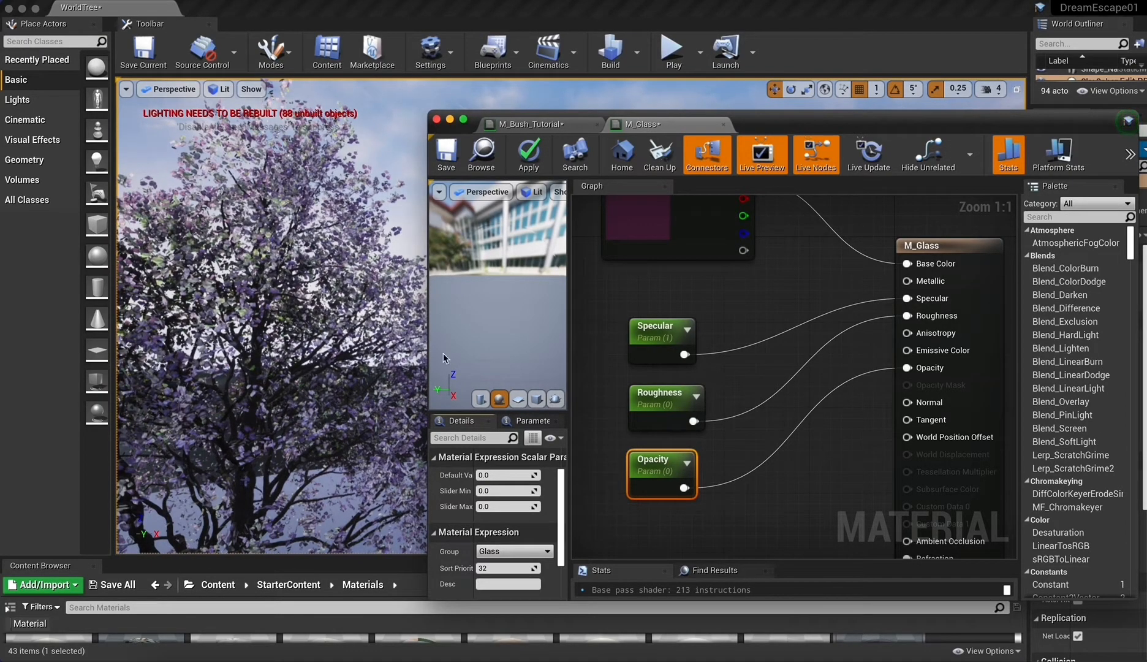
# Restore the Opacity parameter's default value to 0.5.
pyautogui.click(502, 474)
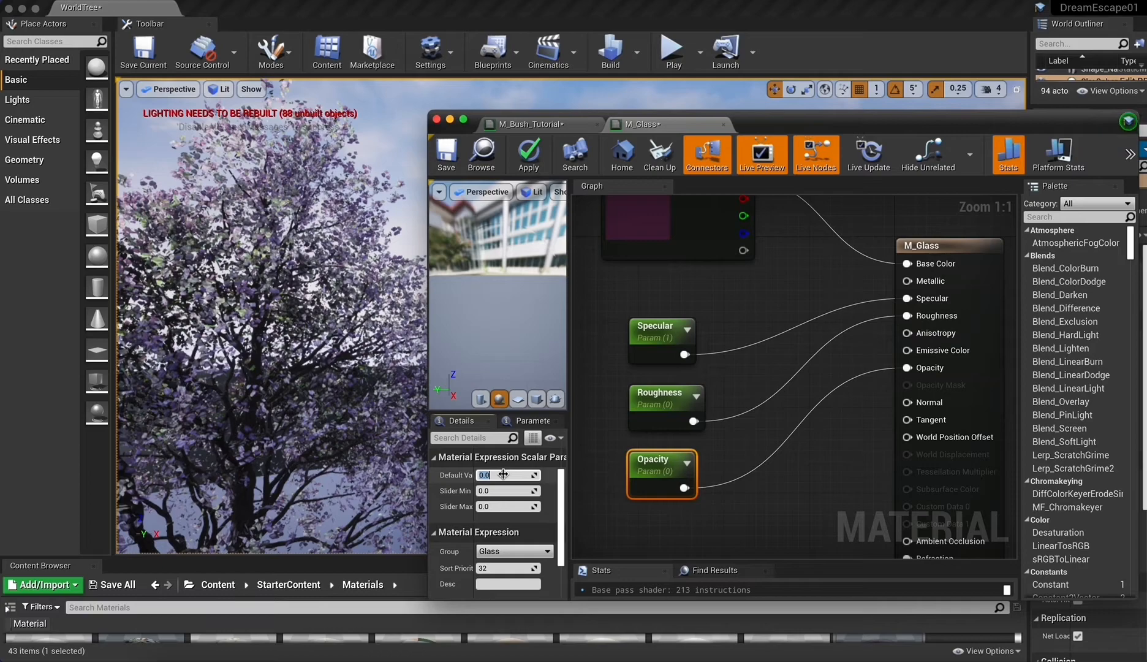
pyautogui.write('0.5')
pyautogui.press('Return')
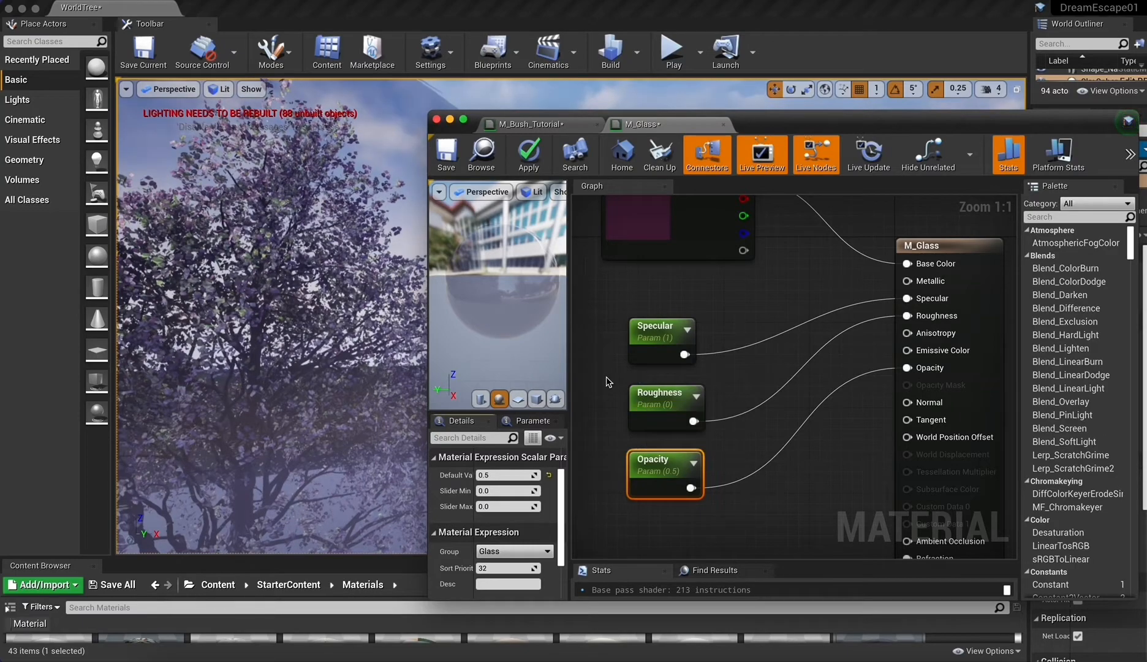
# Set the default value of the M_Glass material's Roughness parameter to 1.
pyautogui.click(671, 409)
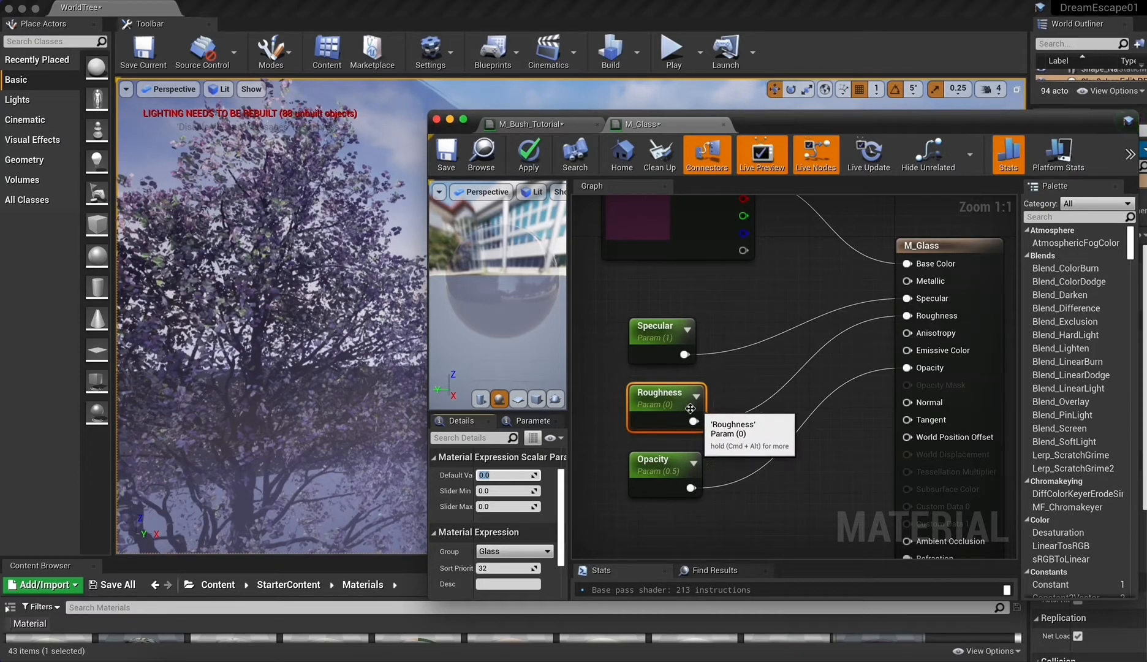
pyautogui.click(500, 475)
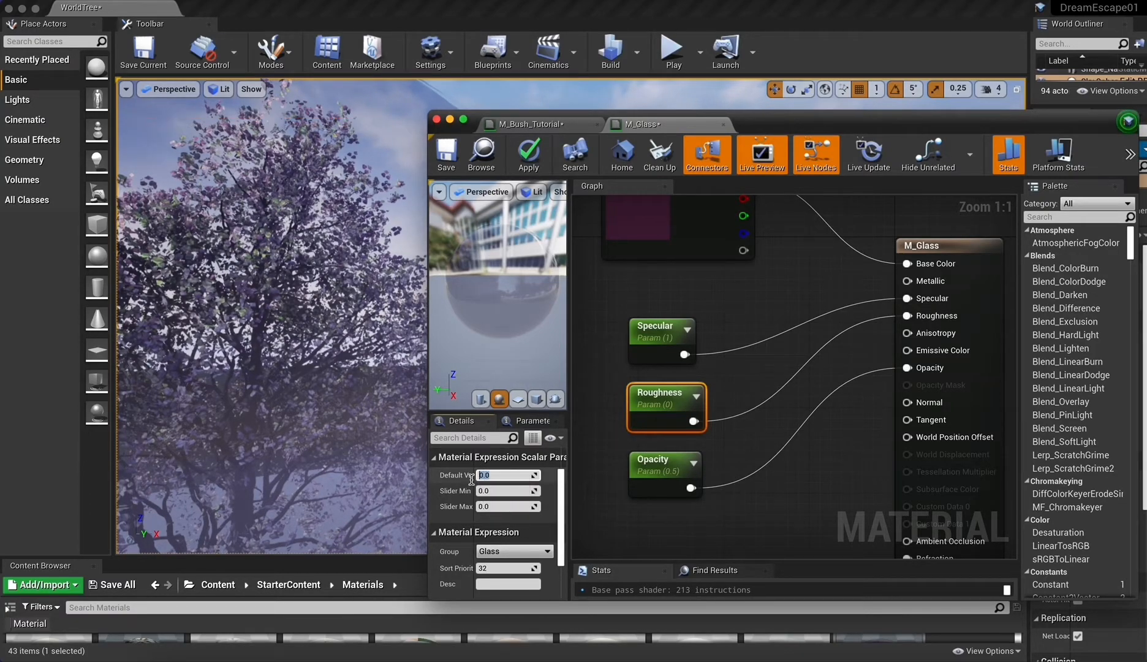
pyautogui.write('1')
pyautogui.click(456, 457)
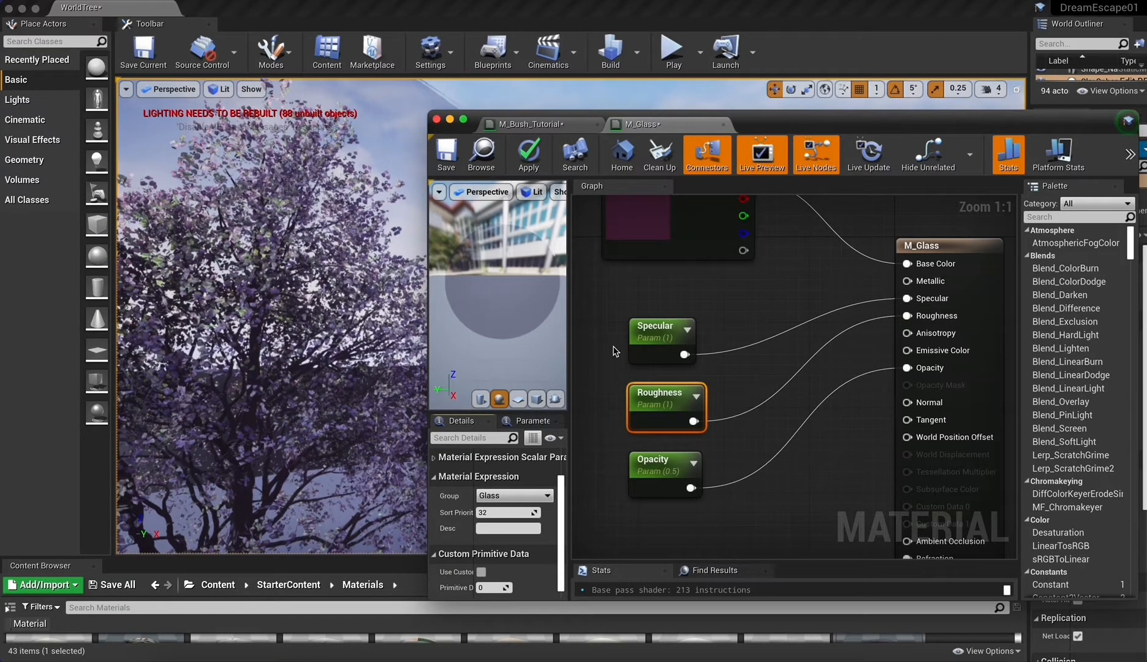
# Restore the Roughness parameter's default value to 0 and select the Specular parameter node.
pyautogui.scroll(2, 514, 518)
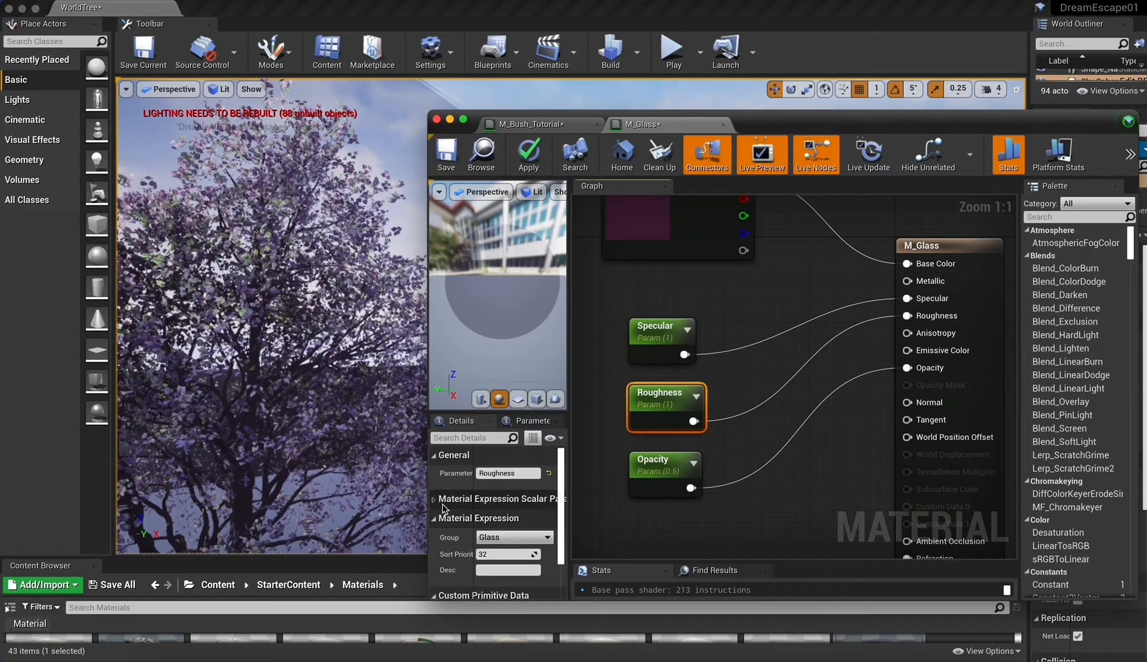
pyautogui.click(496, 498)
pyautogui.click(505, 517)
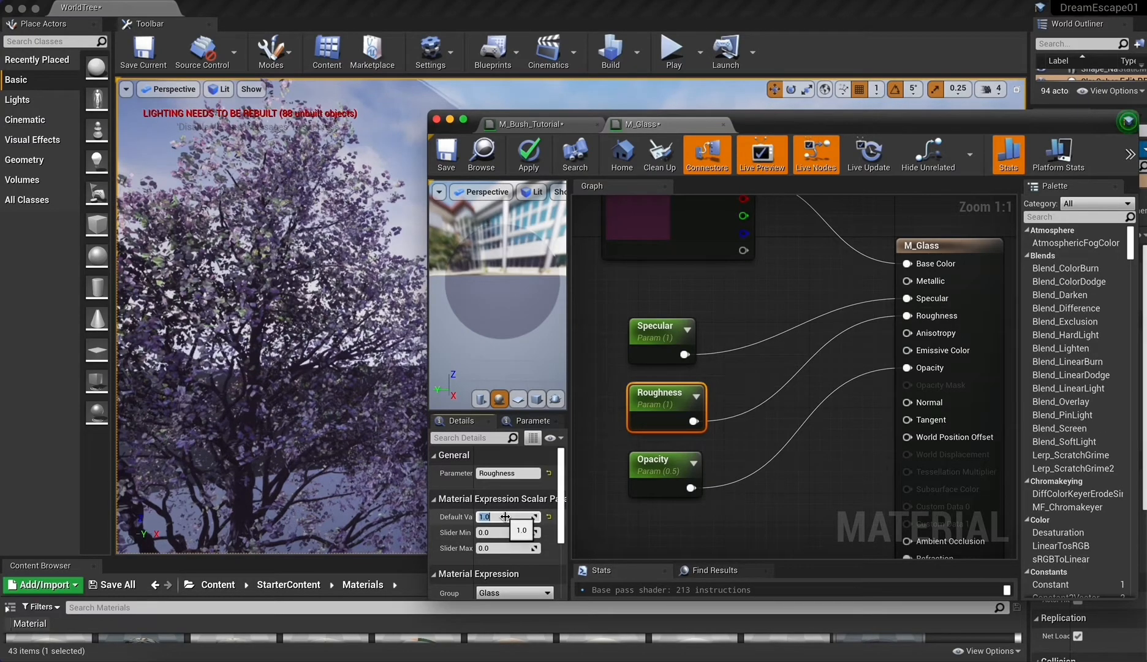
pyautogui.write('0')
pyautogui.press('Return')
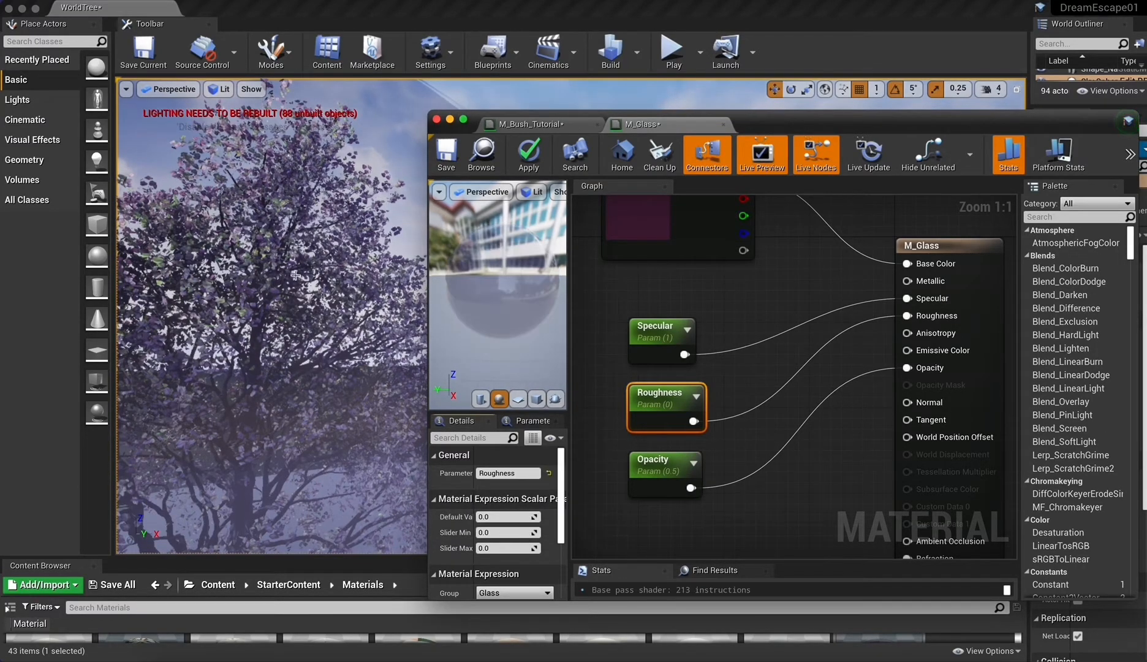
pyautogui.click(676, 332)
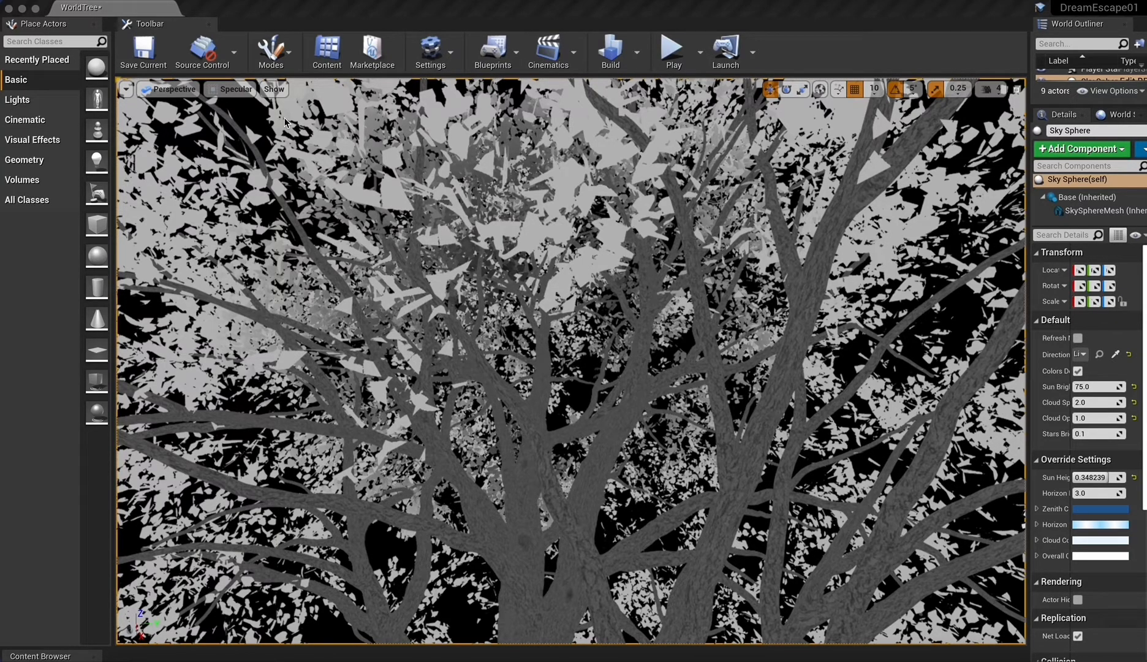
pyautogui.click(234, 91)
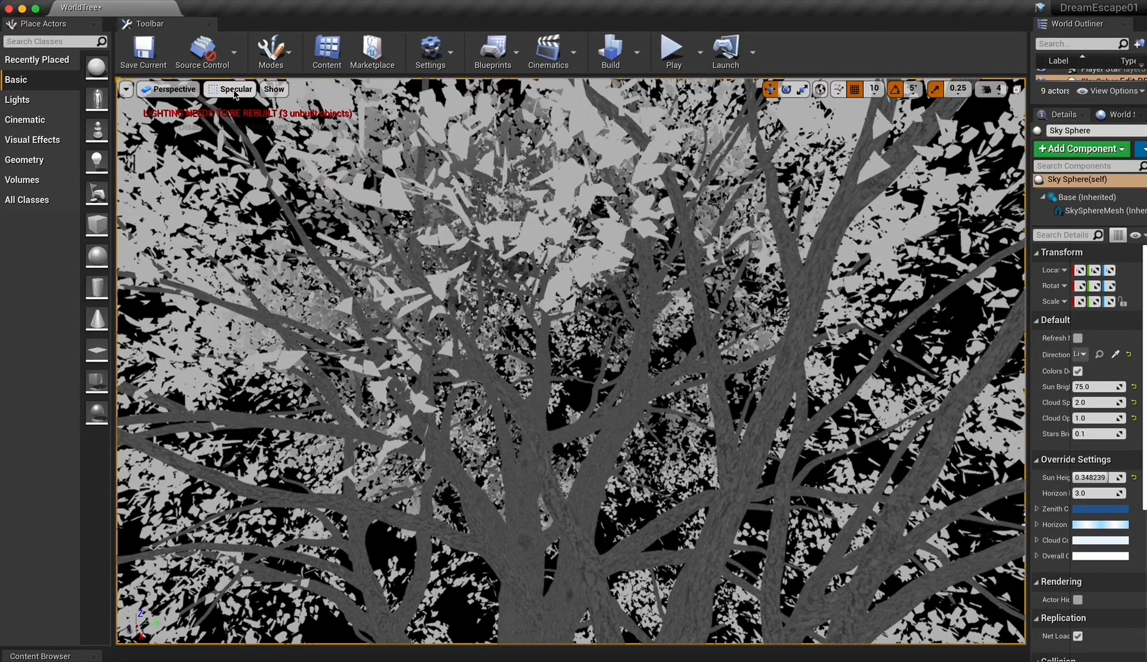
pyautogui.click(234, 91)
pyautogui.moveTo(270, 262)
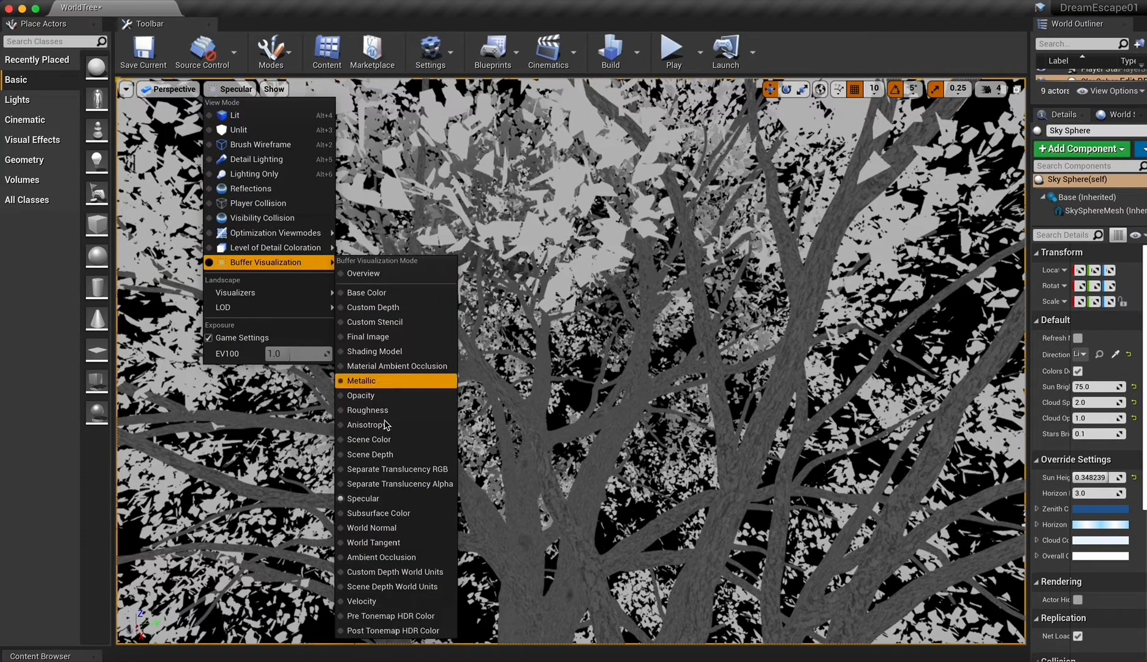
pyautogui.click(616, 231)
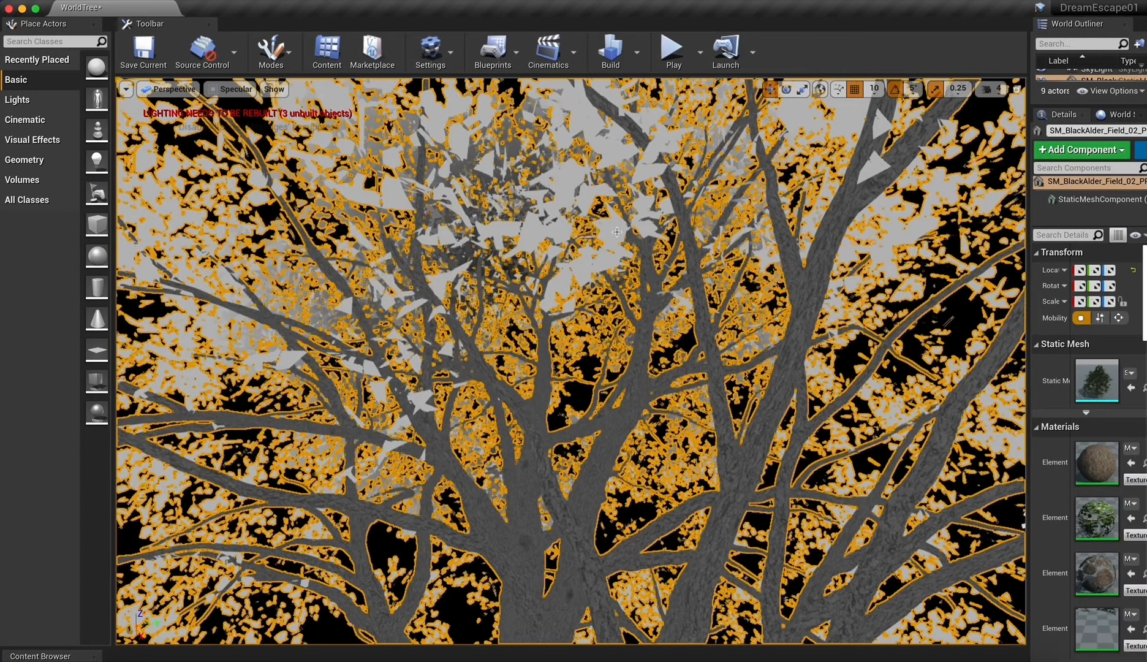
pyautogui.click(811, 485)
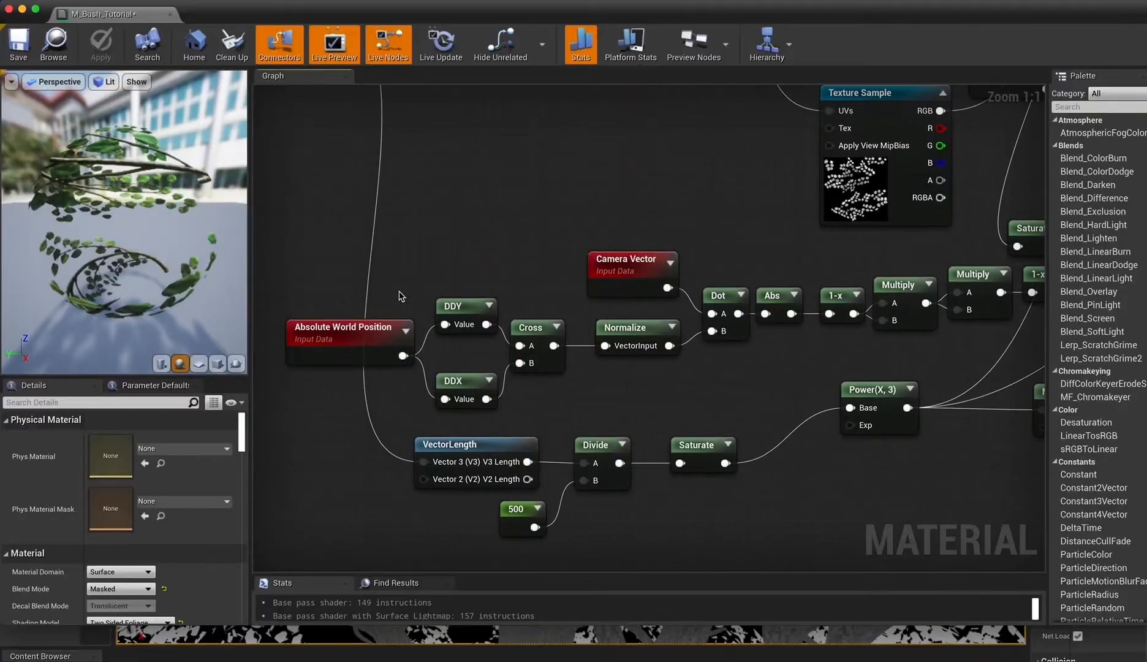
# Examine the M_Bush_Tutorial graph from the position inputs through the VectorLength, Divide and Power nodes to the material outputs.
pyautogui.scroll(3, 399, 296)
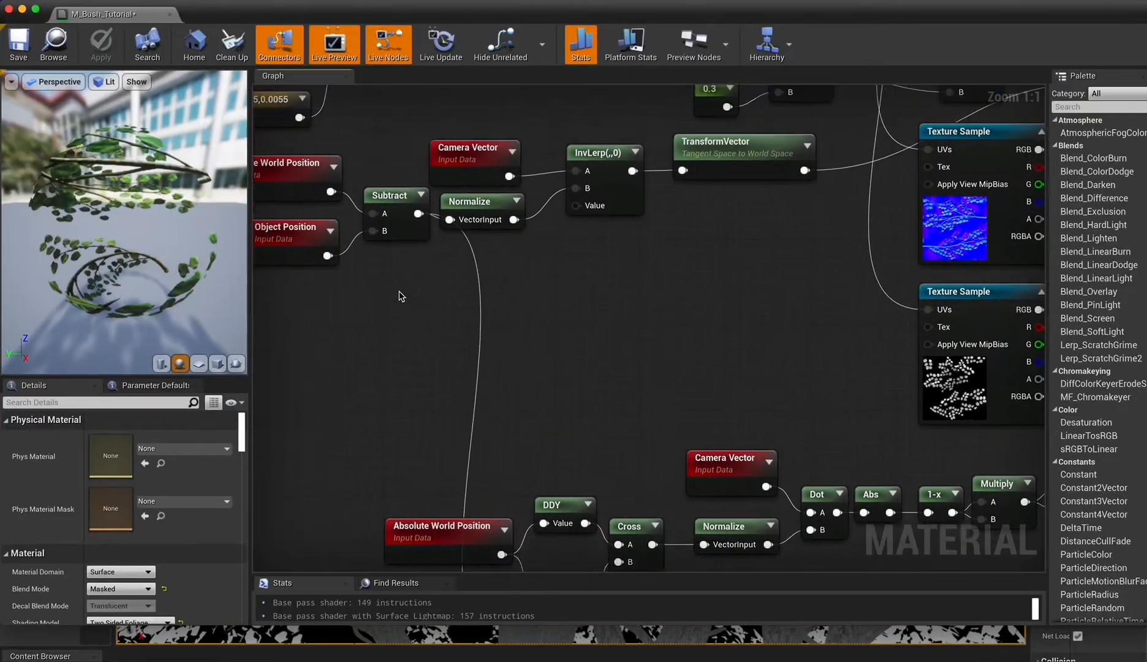
pyautogui.moveTo(399, 296); pyautogui.dragTo(441, 352, button='right')
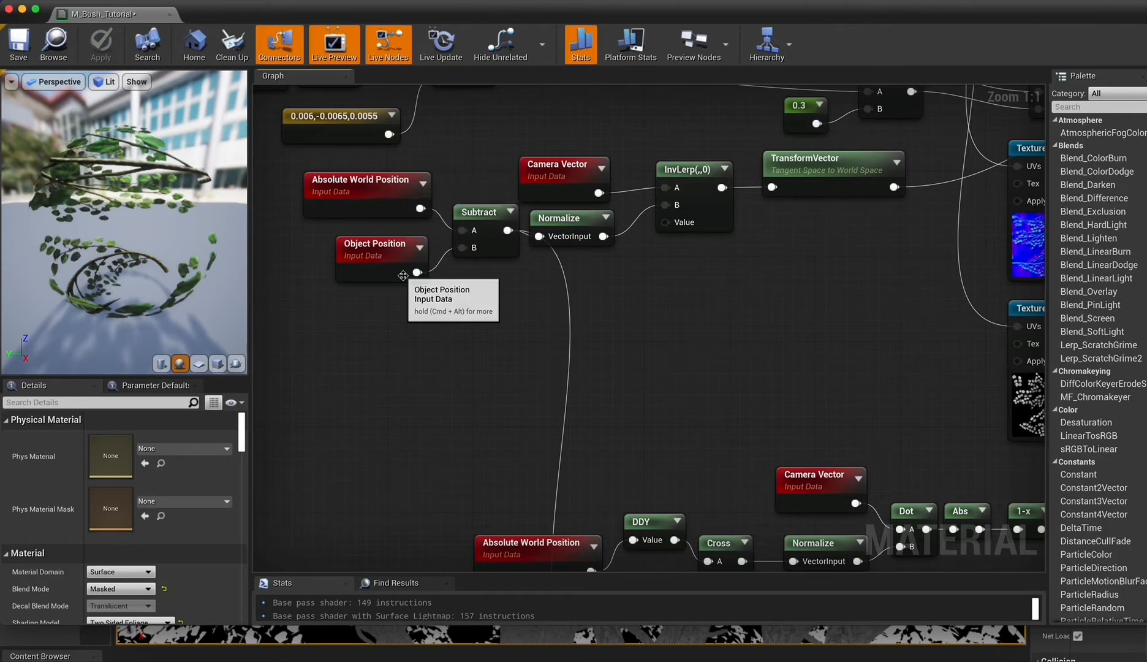
pyautogui.moveTo(622, 310); pyautogui.dragTo(620, 305, button='right')
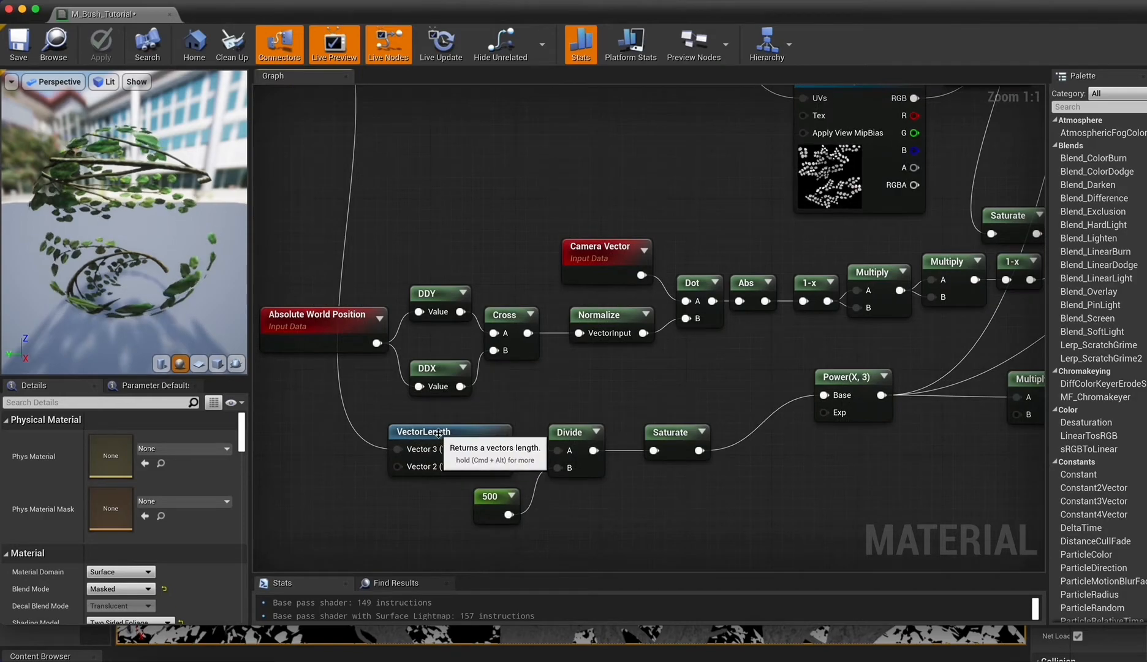
pyautogui.moveTo(535, 453); pyautogui.dragTo(487, 376, button='right')
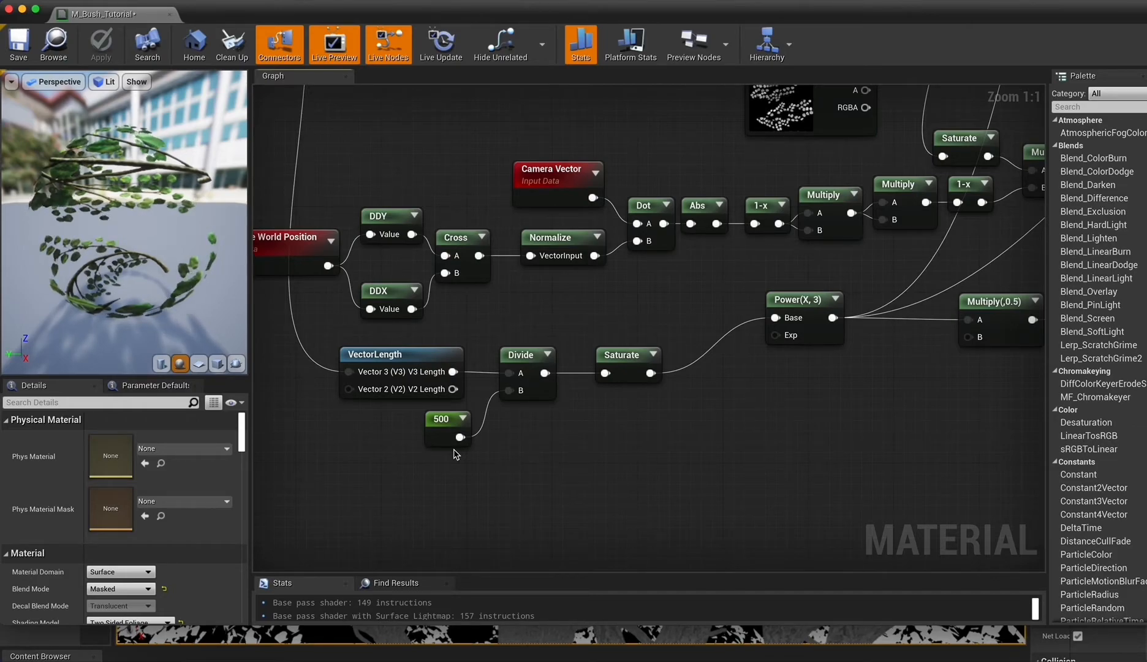
pyautogui.moveTo(528, 332); pyautogui.dragTo(329, 371, button='right')
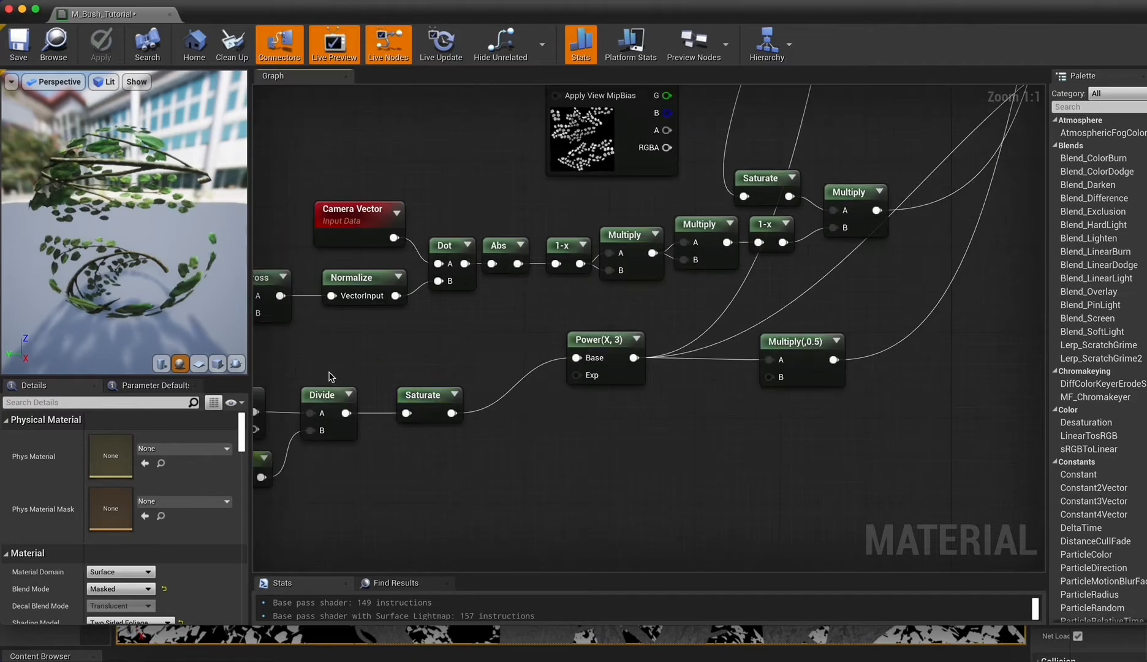
pyautogui.moveTo(808, 513)
pyautogui.mouseDown(button='right')
pyautogui.moveTo(827, 512)
pyautogui.moveTo(827, 499)
pyautogui.mouseUp(button='right')
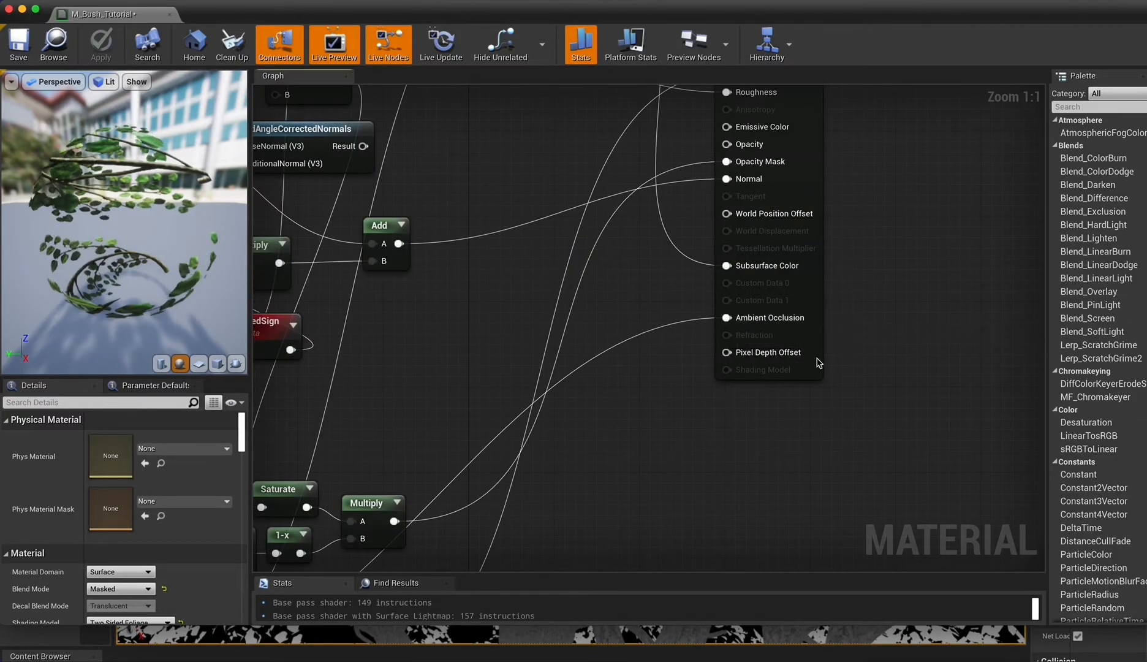
pyautogui.moveTo(613, 521); pyautogui.dragTo(1028, 212, button='right')
# Set the Power node's constant exponent to 10 in M_Bush_Tutorial and apply the change to the tree in the level.
pyautogui.click(527, 379)
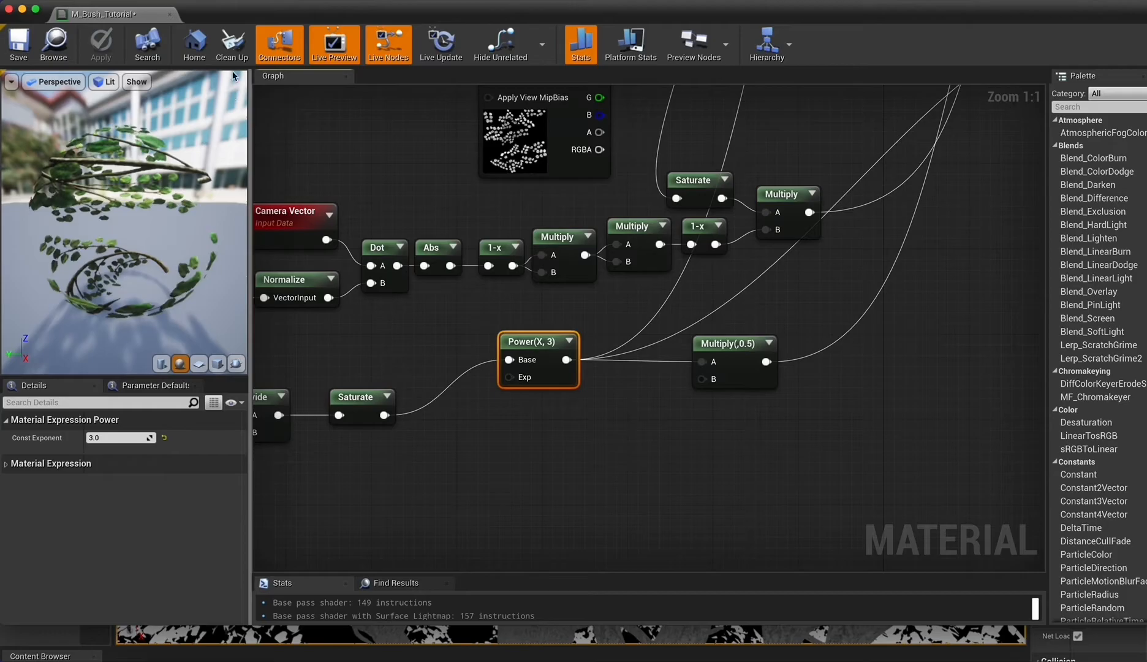
pyautogui.doubleClick(226, 18)
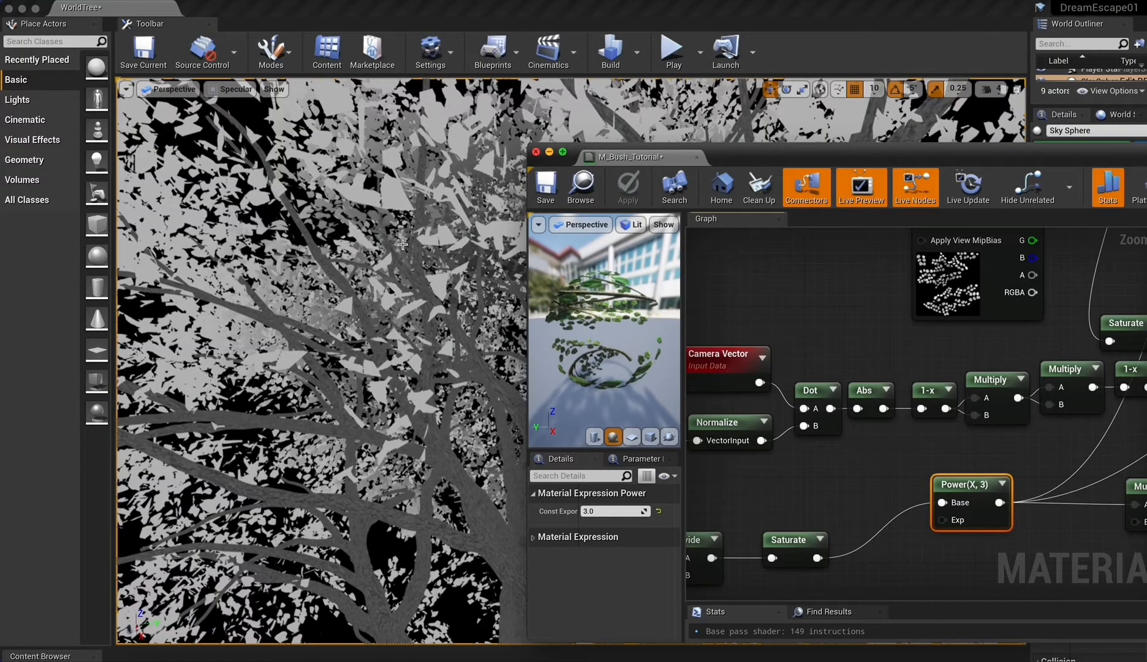
pyautogui.click(610, 509)
pyautogui.write('10')
pyautogui.press('Return')
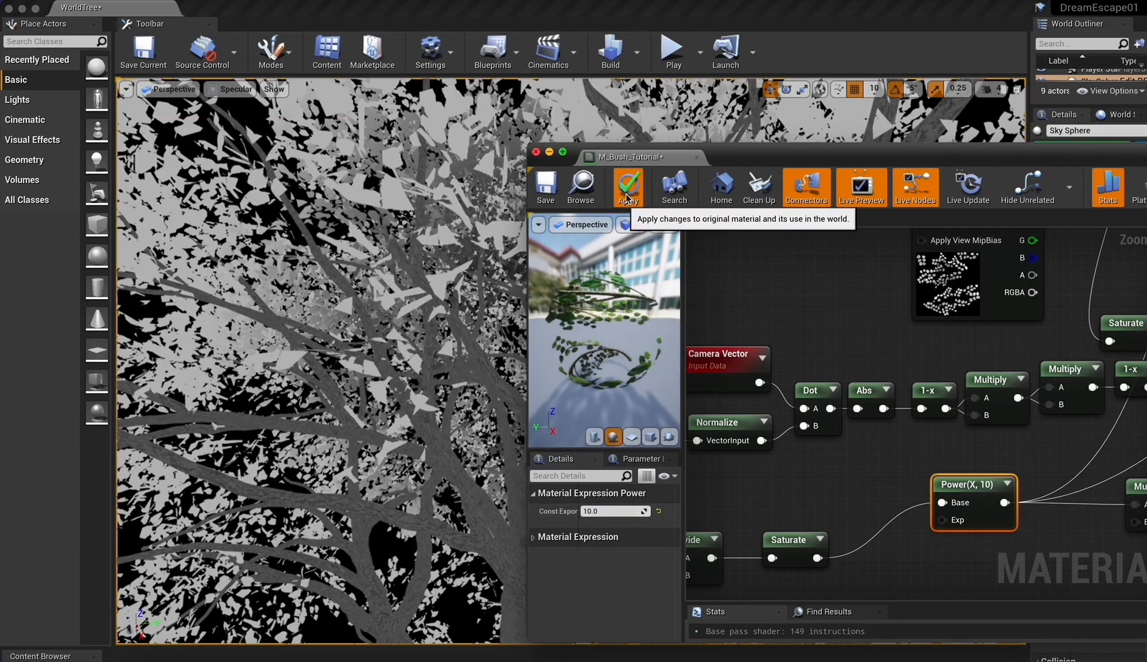
pyautogui.click(627, 198)
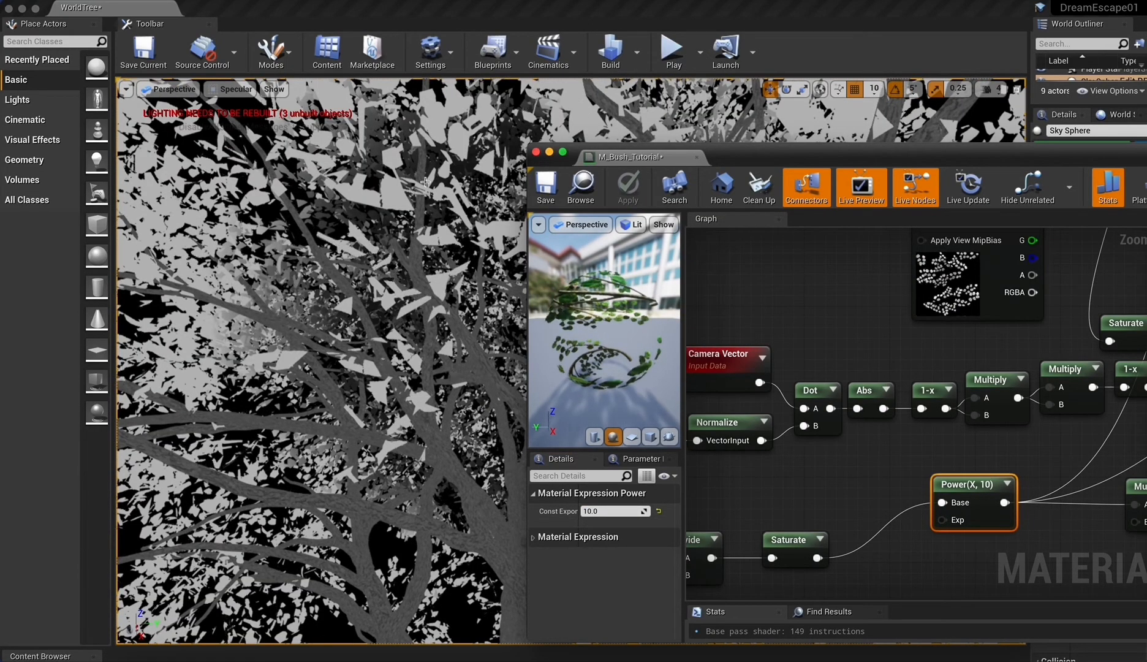
# Uncover more of the level viewport and switch its view mode from Specular to Lit.
pyautogui.moveTo(784, 154); pyautogui.dragTo(806, 130)
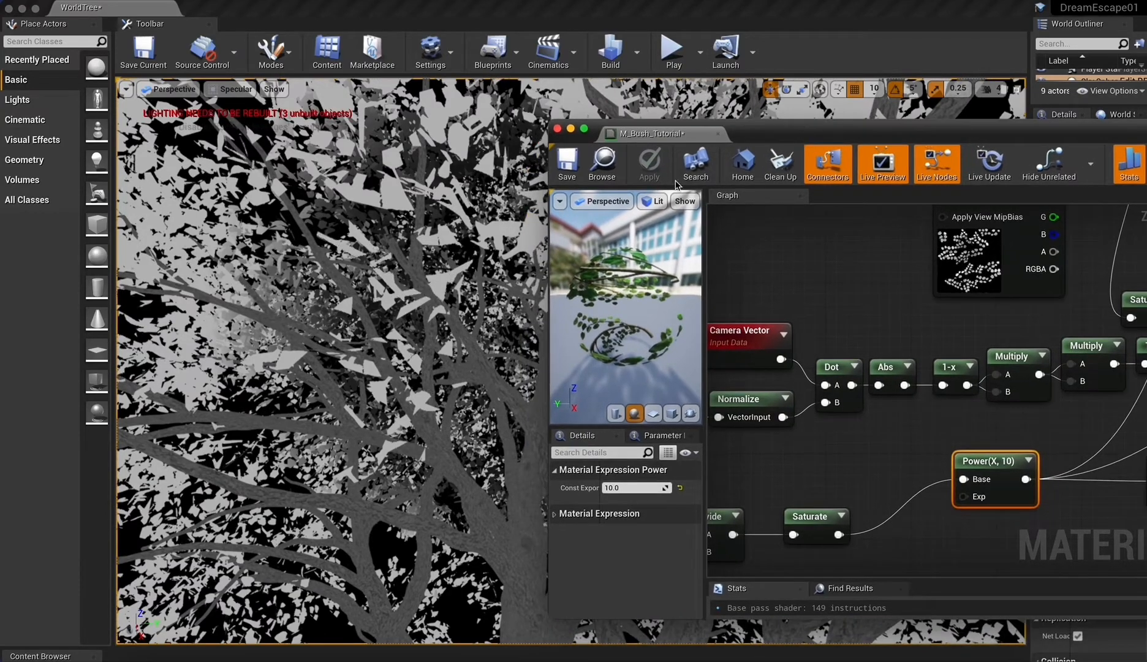
pyautogui.click(239, 90)
pyautogui.click(235, 115)
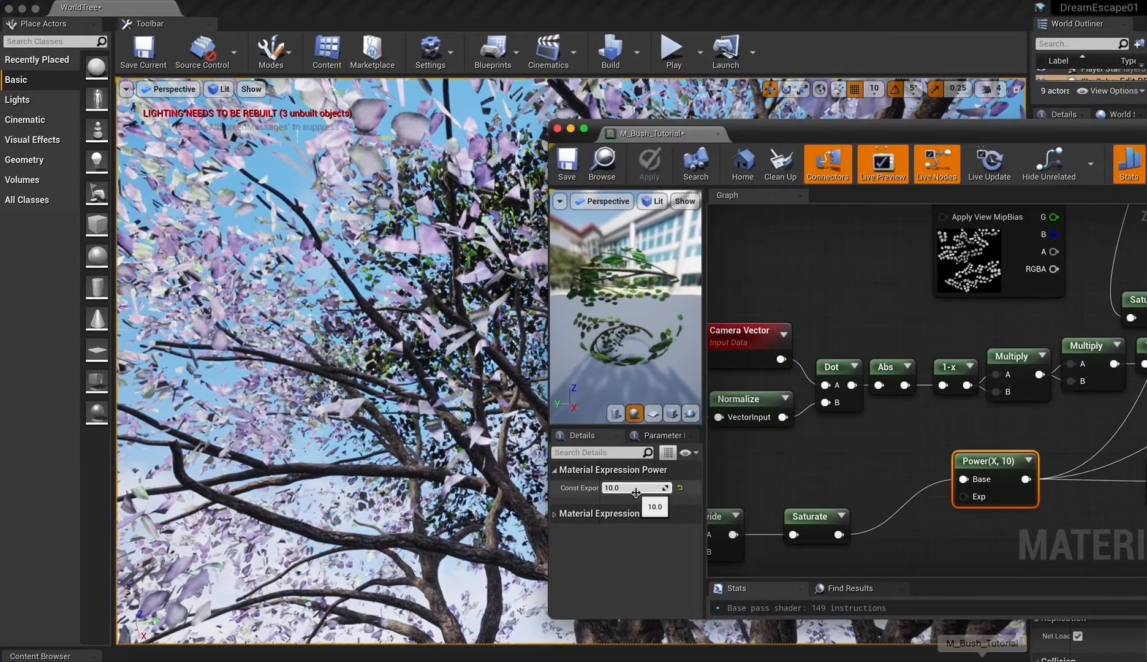
# Restore the Power node's constant exponent to 3, apply the material change and return to the level.
pyautogui.write('3')
pyautogui.press('Return')
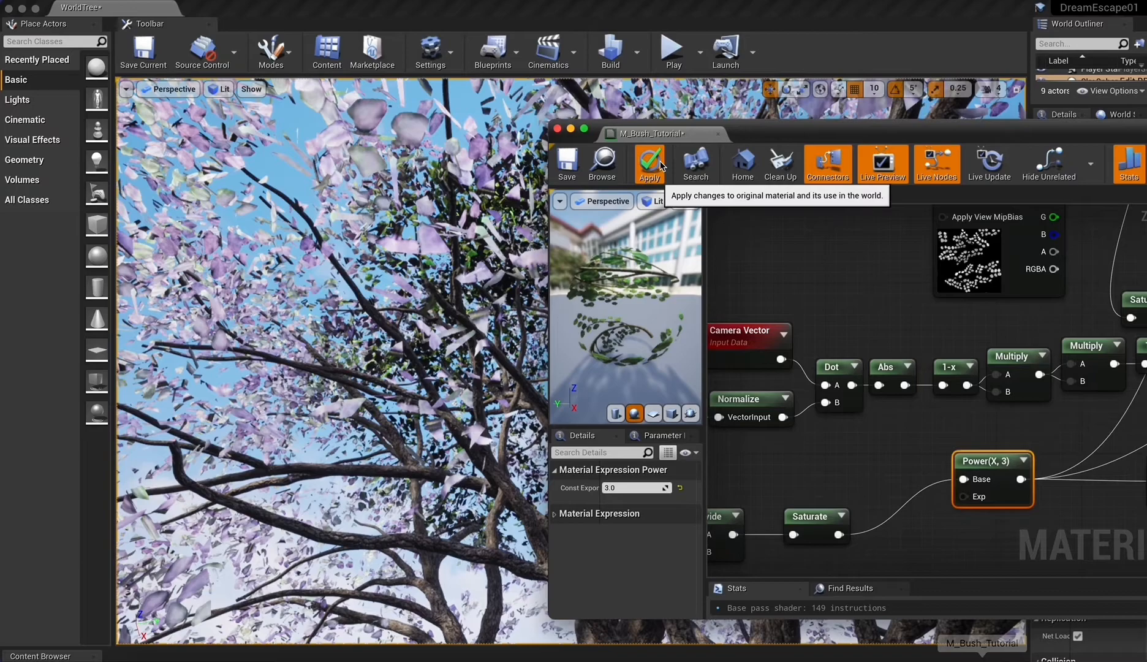
pyautogui.click(618, 346)
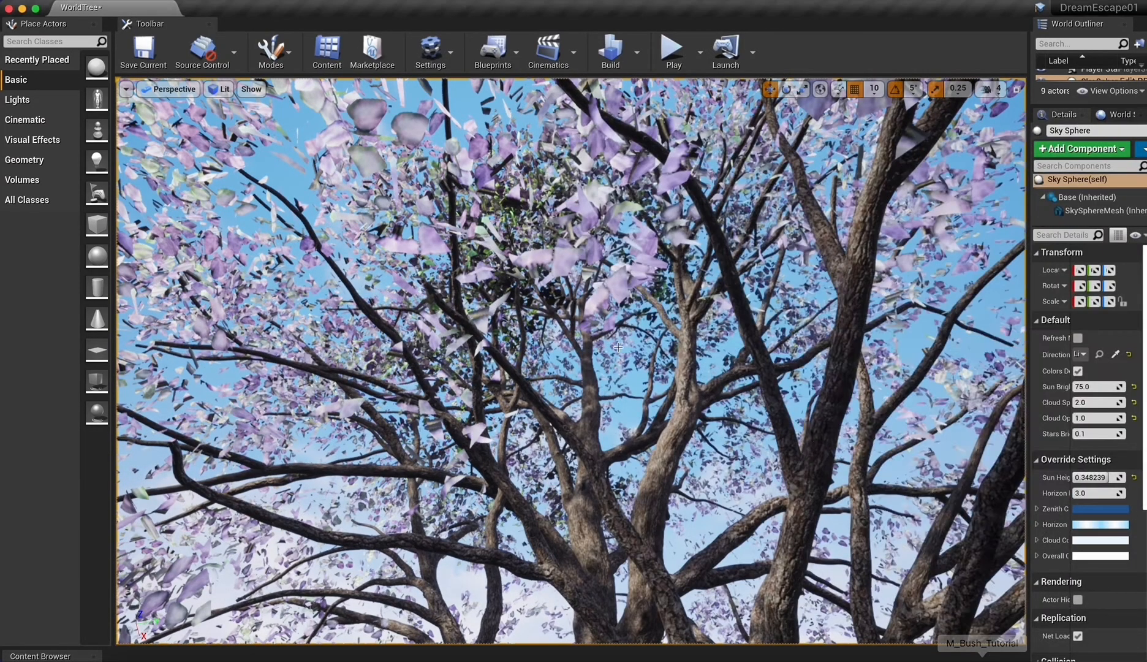
pyautogui.click(475, 383)
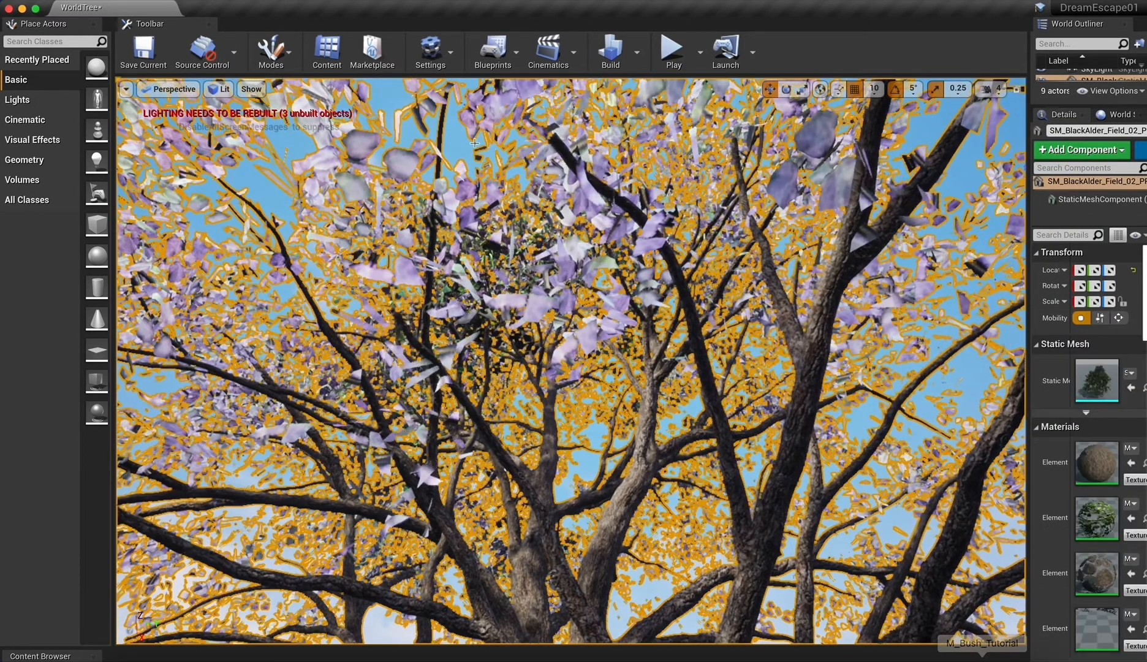
pyautogui.click(456, 147)
pyautogui.moveTo(473, 328); pyautogui.dragTo(723, 401, button='right')
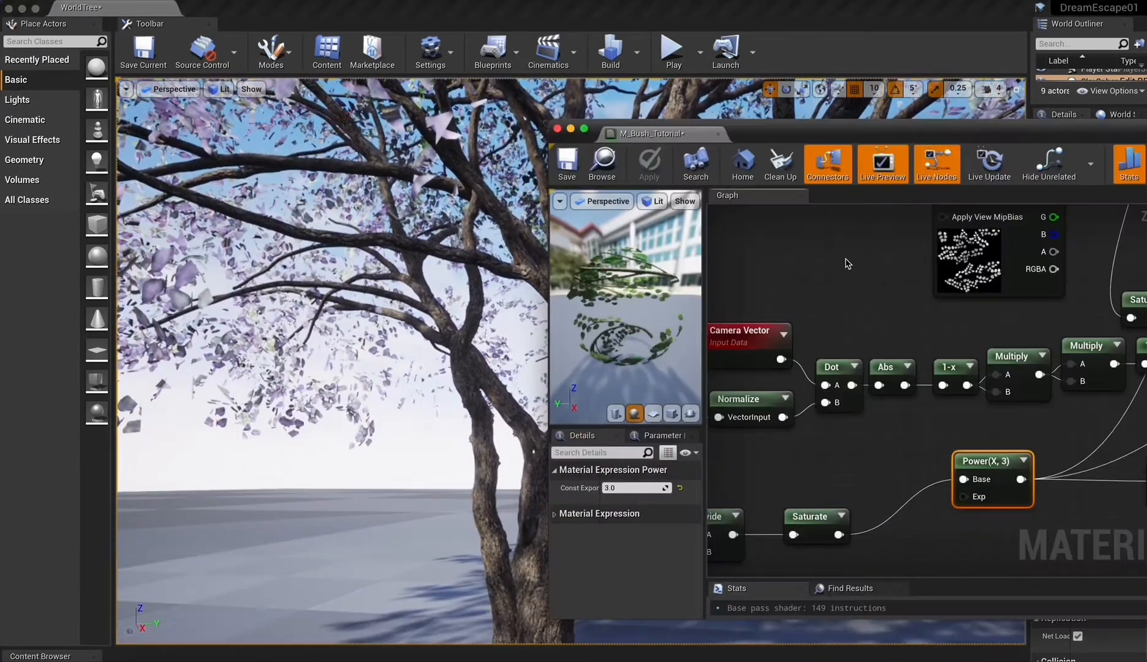
# In M_Fresnel_tut, connect the Fresnel output to the B input of the Multiply node fed by the Color parameter.
pyautogui.click(921, 299)
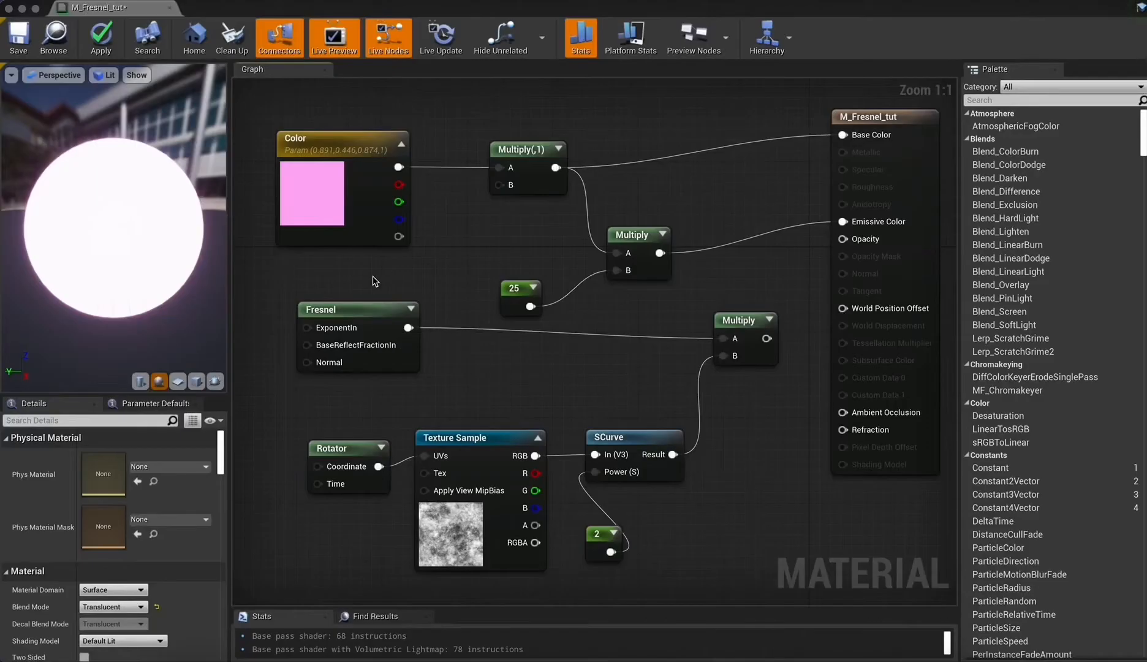
pyautogui.click(369, 319)
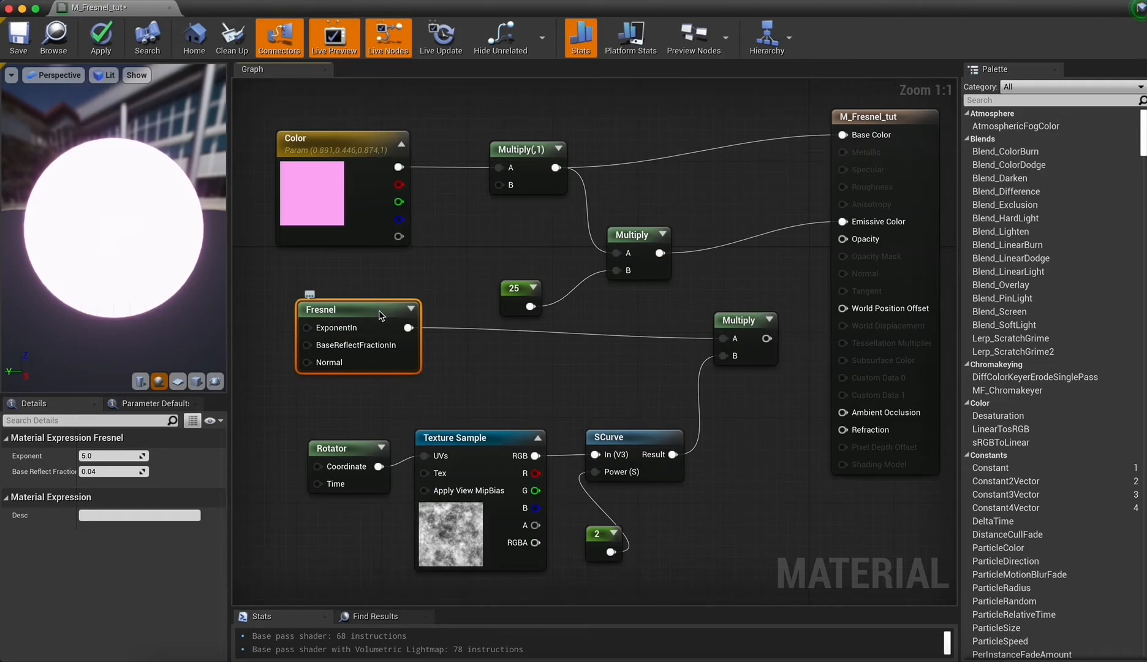
pyautogui.click(454, 253)
pyautogui.moveTo(456, 274); pyautogui.dragTo(460, 281, button='right')
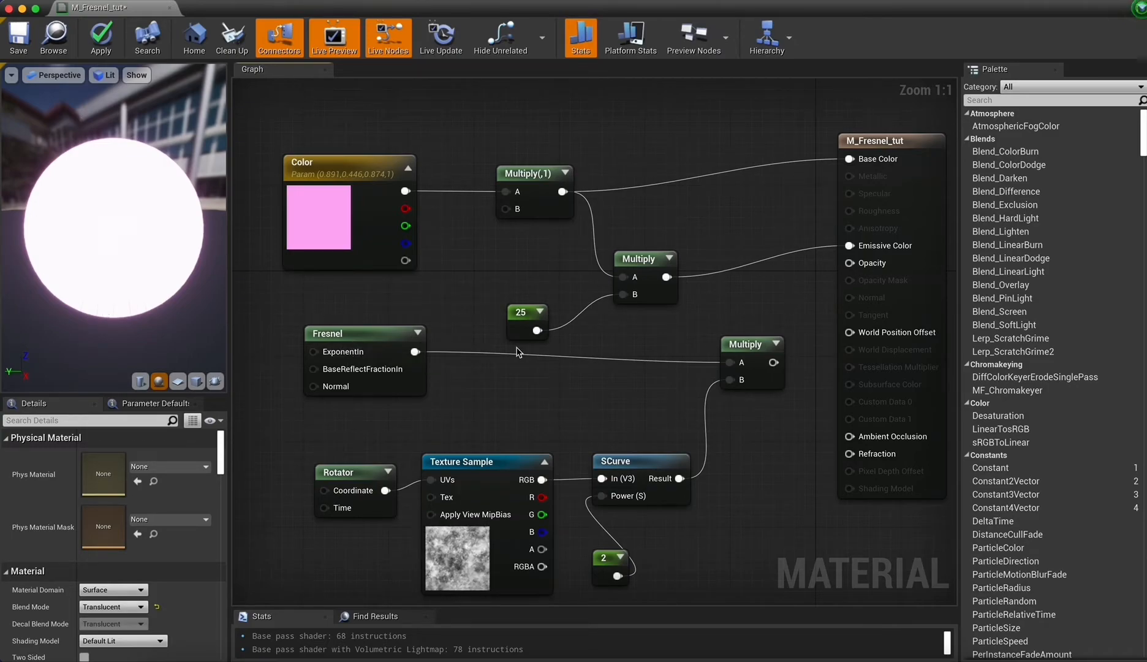
pyautogui.moveTo(415, 352); pyautogui.dragTo(507, 210)
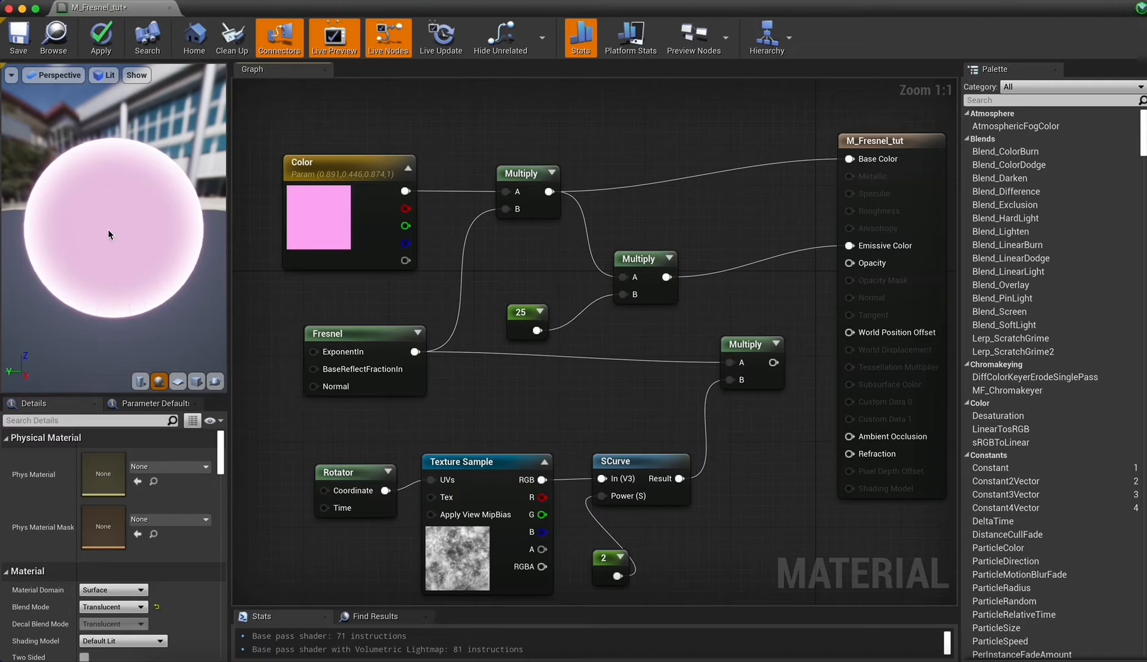
# Disconnect the SCurve result from the lower Multiply node's B input and connect that Multiply's output to the material's Opacity.
pyautogui.moveTo(633, 428); pyautogui.dragTo(624, 382, button='right')
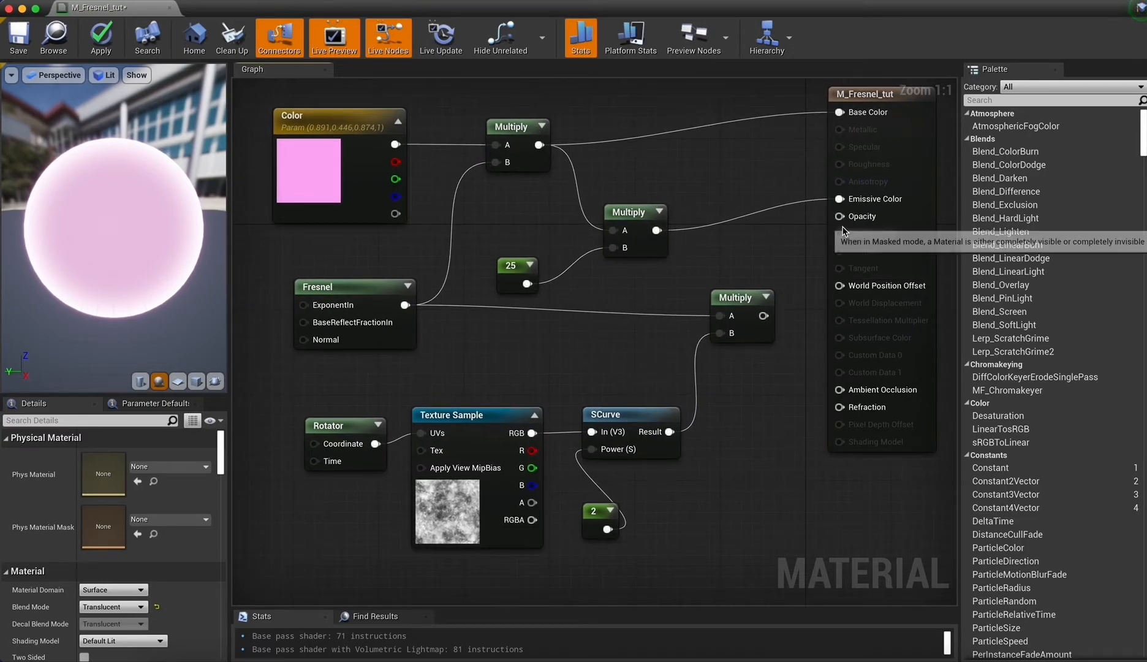
pyautogui.keyDown('alt'); pyautogui.click(721, 334); pyautogui.keyUp('alt')
pyautogui.moveTo(774, 317); pyautogui.dragTo(839, 216)
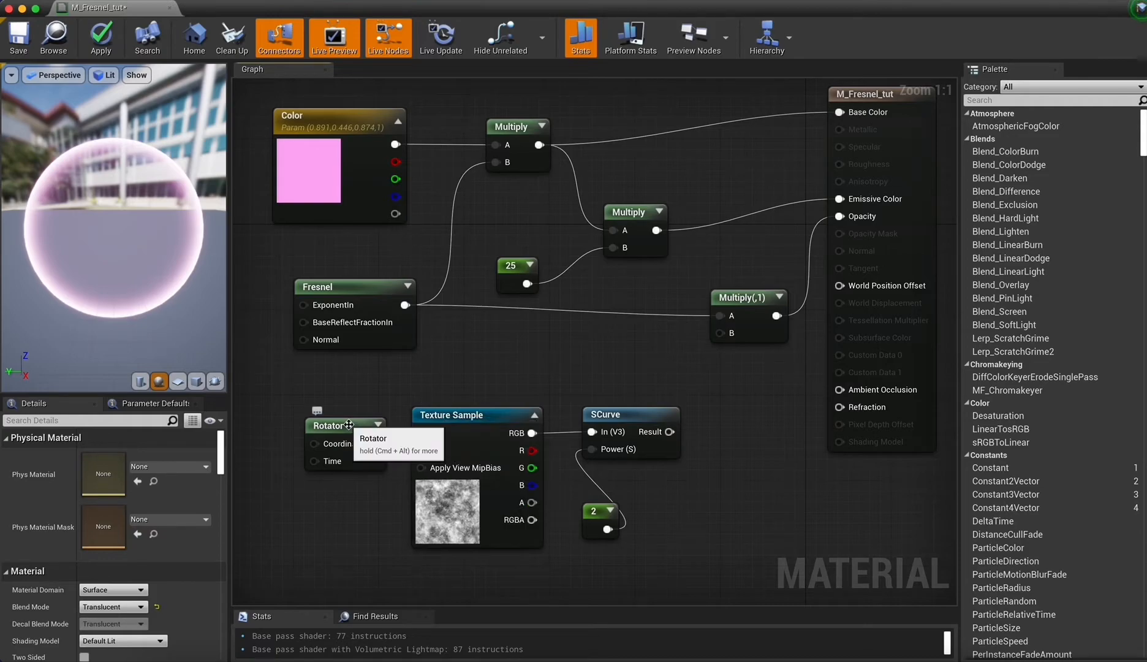
# Connect the SCurve result to the B input of the Multiply feeding Opacity and apply the material to the level.
pyautogui.click(322, 425)
pyautogui.click(637, 417)
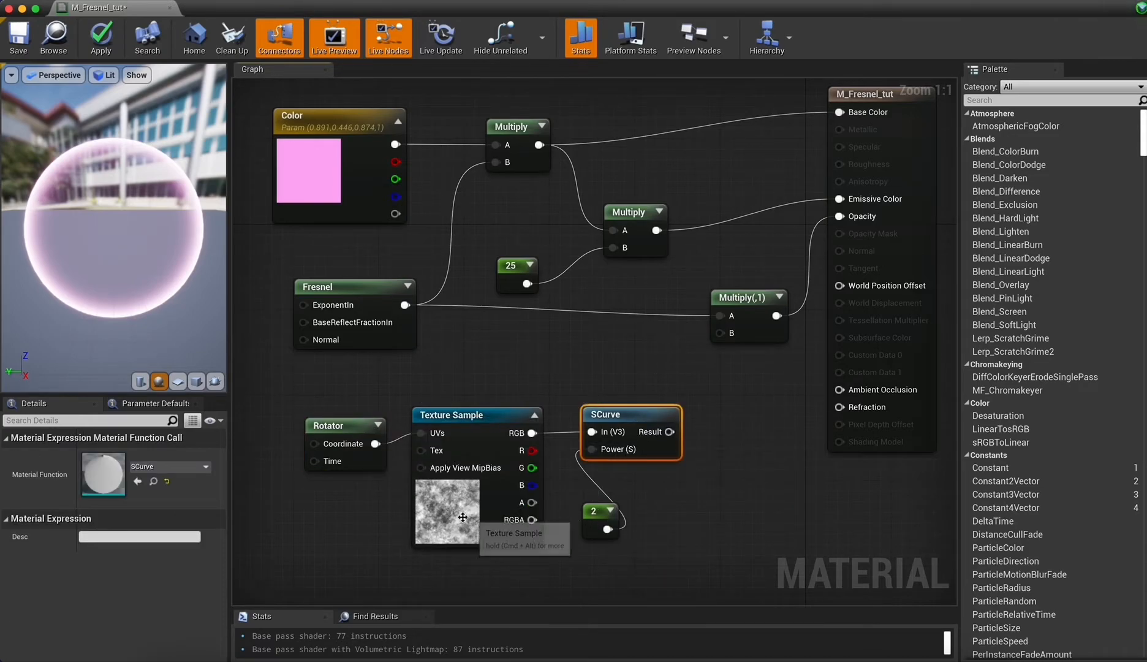
pyautogui.moveTo(669, 431); pyautogui.dragTo(720, 333)
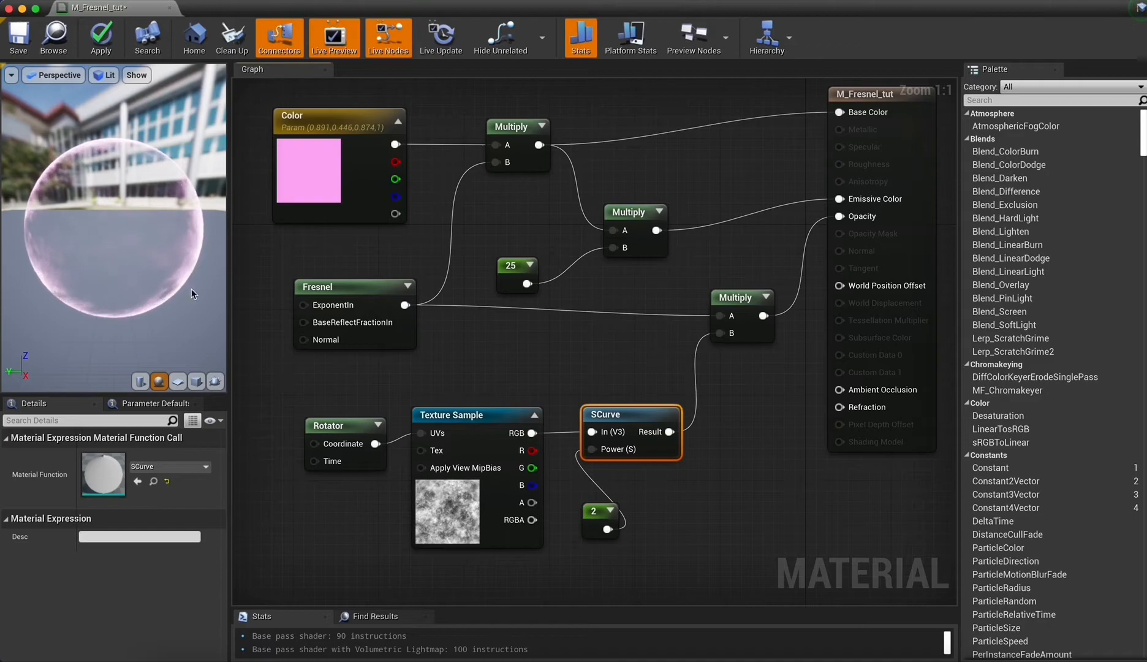
pyautogui.click(99, 45)
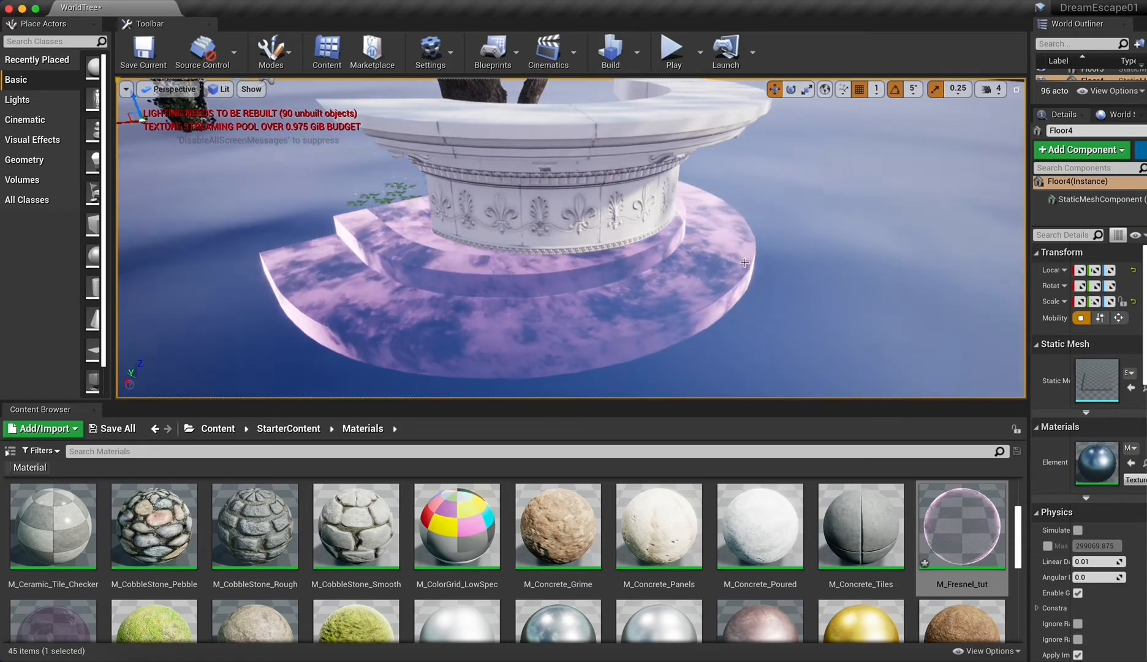
pyautogui.moveTo(849, 213)
pyautogui.mouseDown(button='right')
pyautogui.moveTo(843, 188)
pyautogui.moveTo(849, 213)
pyautogui.mouseUp(button='right')
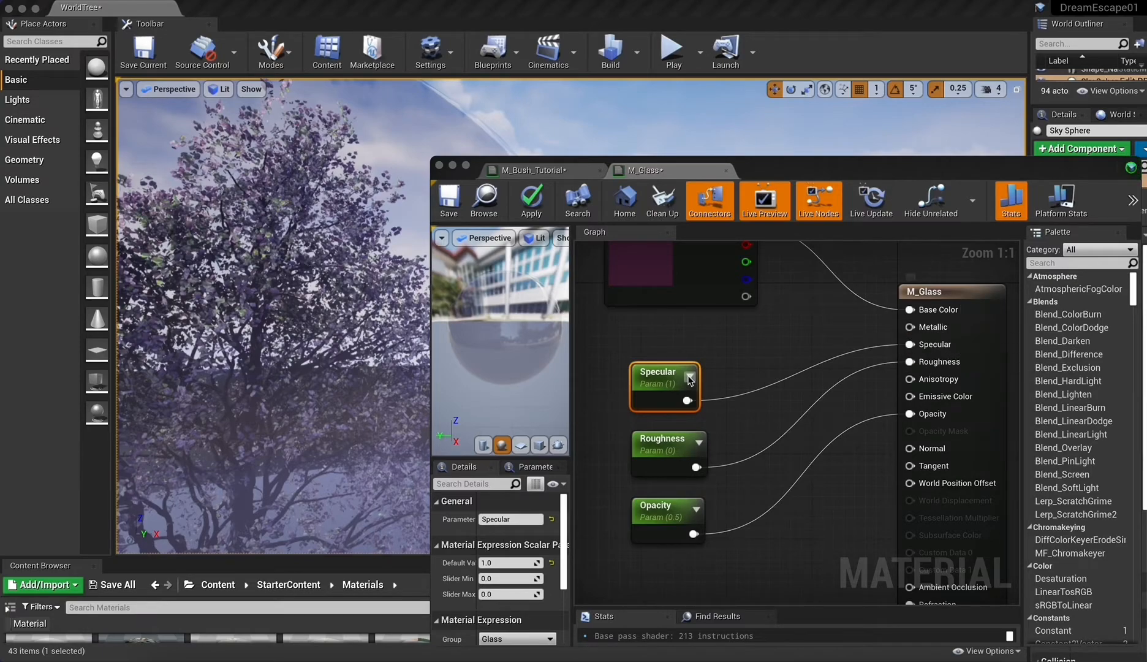
# Set the default value of the Opacity parameter in M_Glass to 1.
pyautogui.click(675, 390)
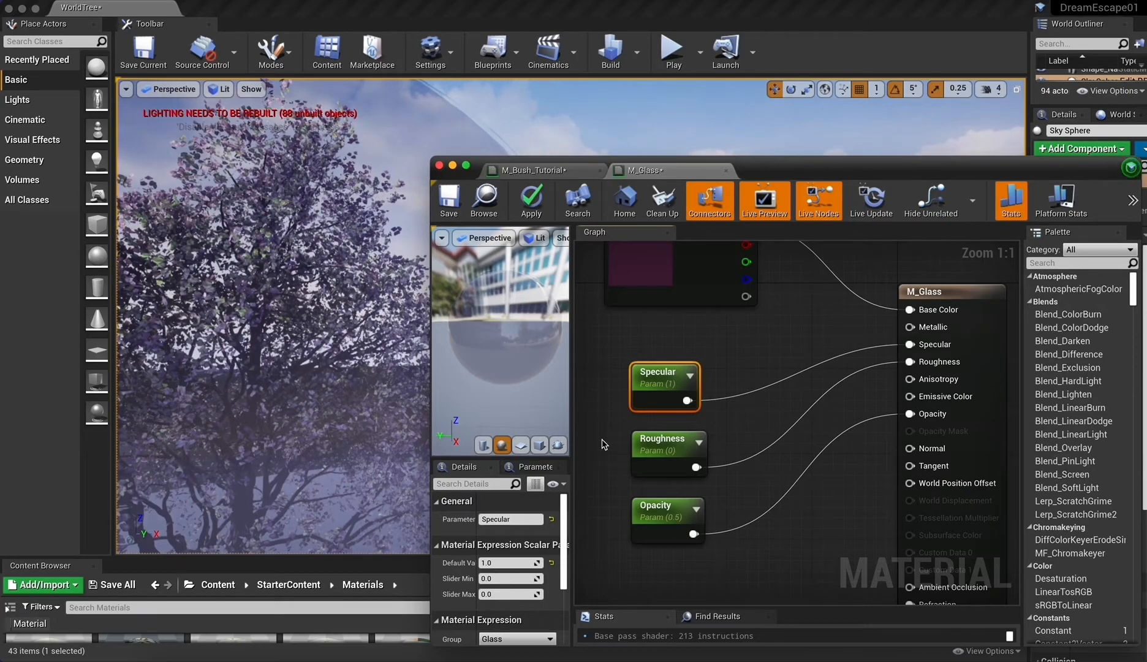
pyautogui.click(656, 509)
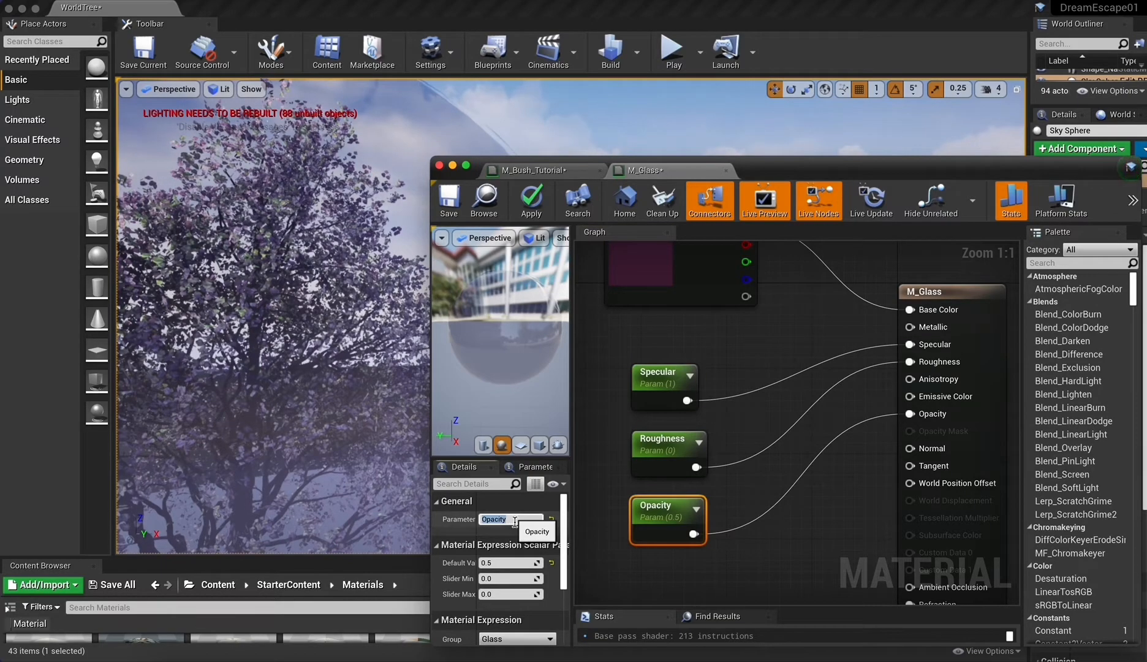
pyautogui.click(508, 563)
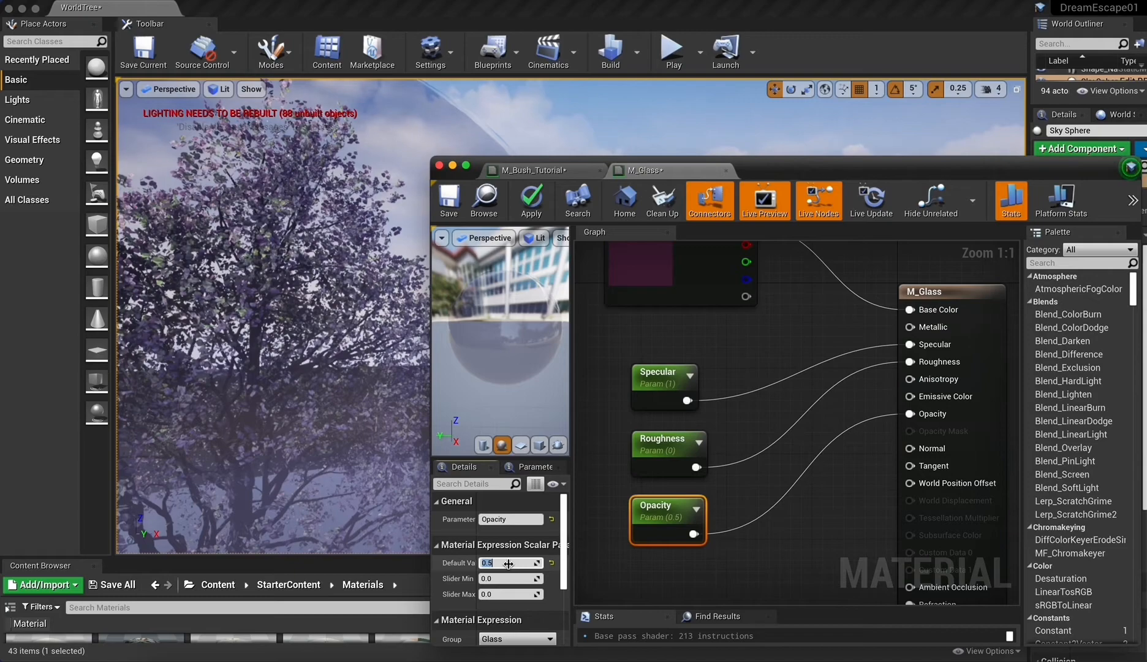
pyautogui.write('1')
# Set the default value of M_Glass's Roughness parameter to 0.5.
pyautogui.click(662, 442)
pyautogui.click(502, 563)
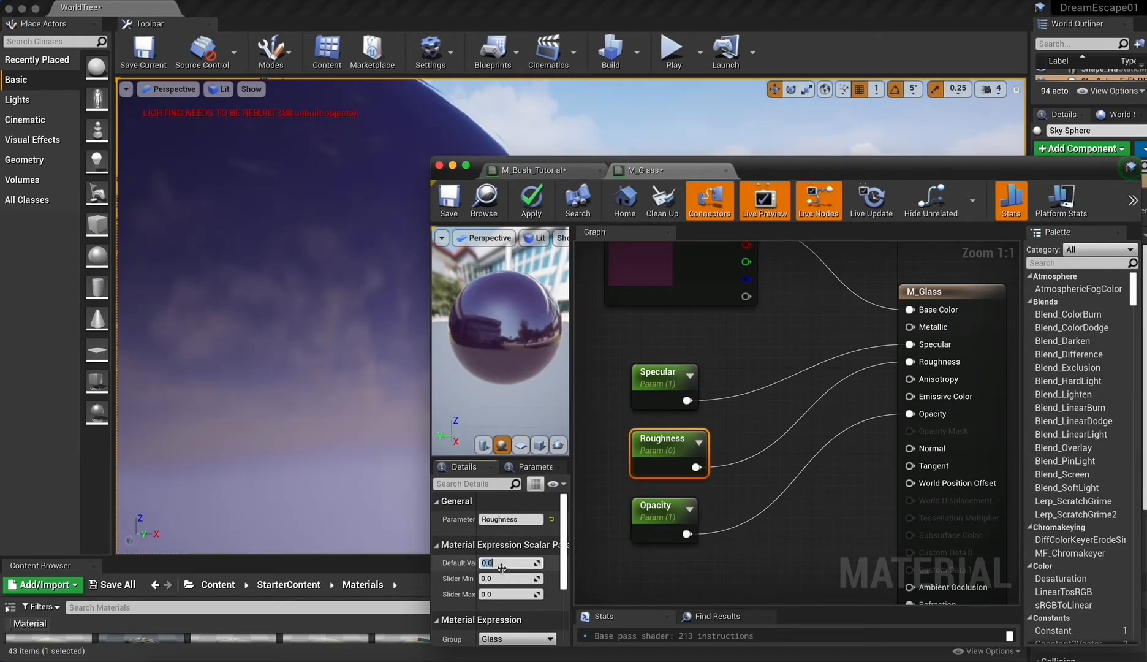
pyautogui.write('0.5')
pyautogui.press('Return')
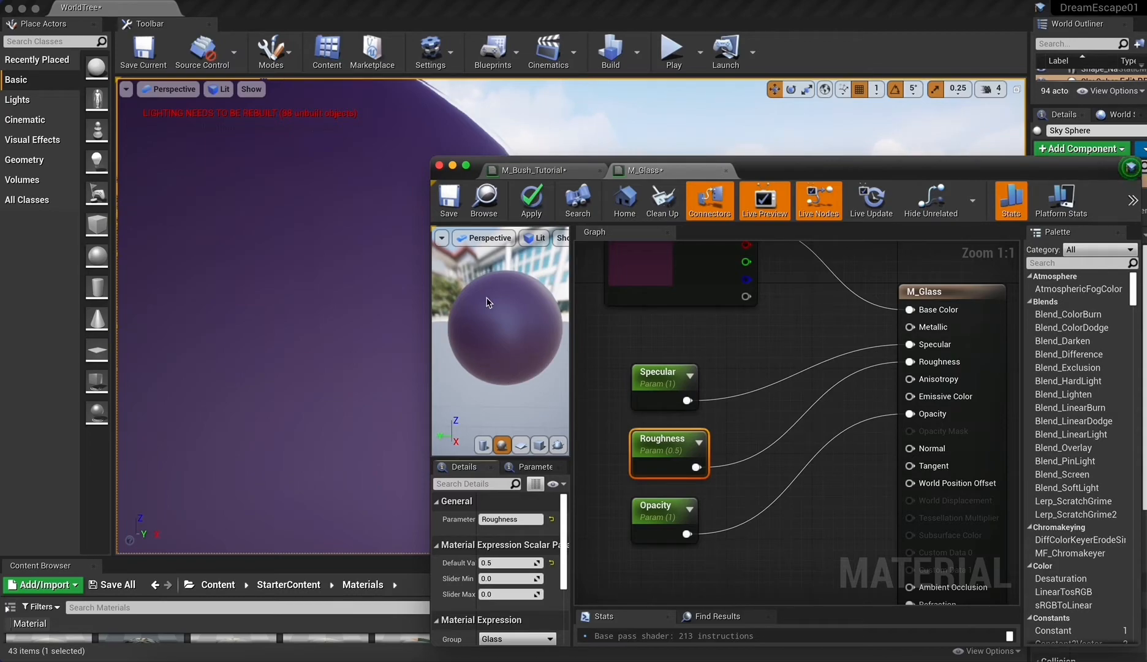
# Set the default value of M_Glass's Specular parameter to 0.
pyautogui.click(654, 366)
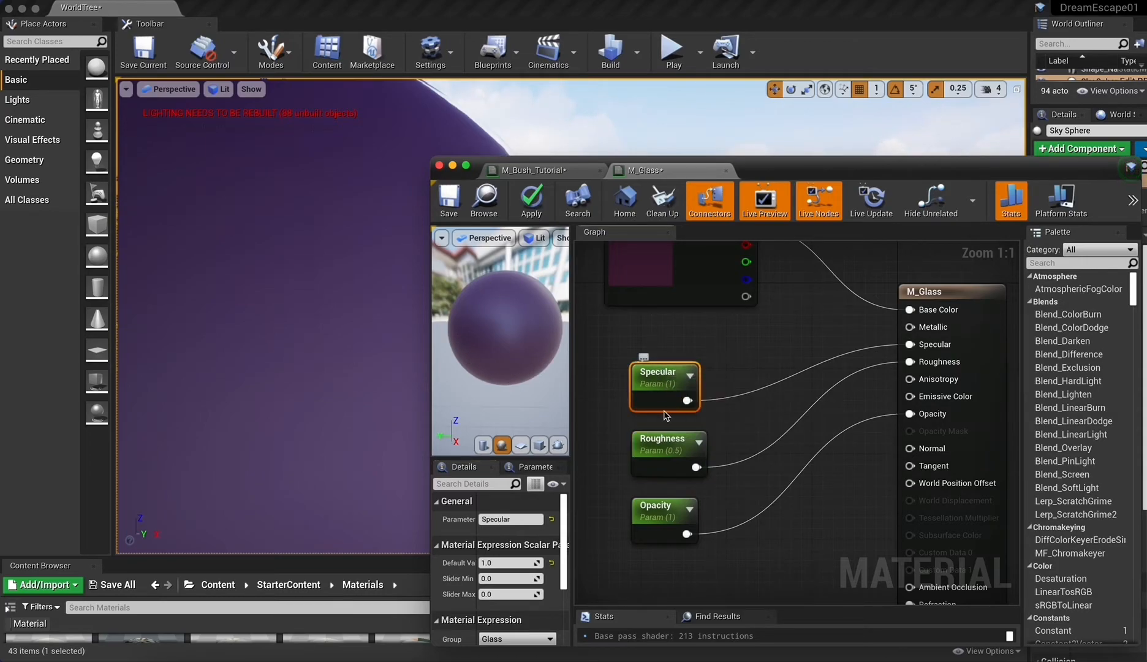
pyautogui.click(501, 562)
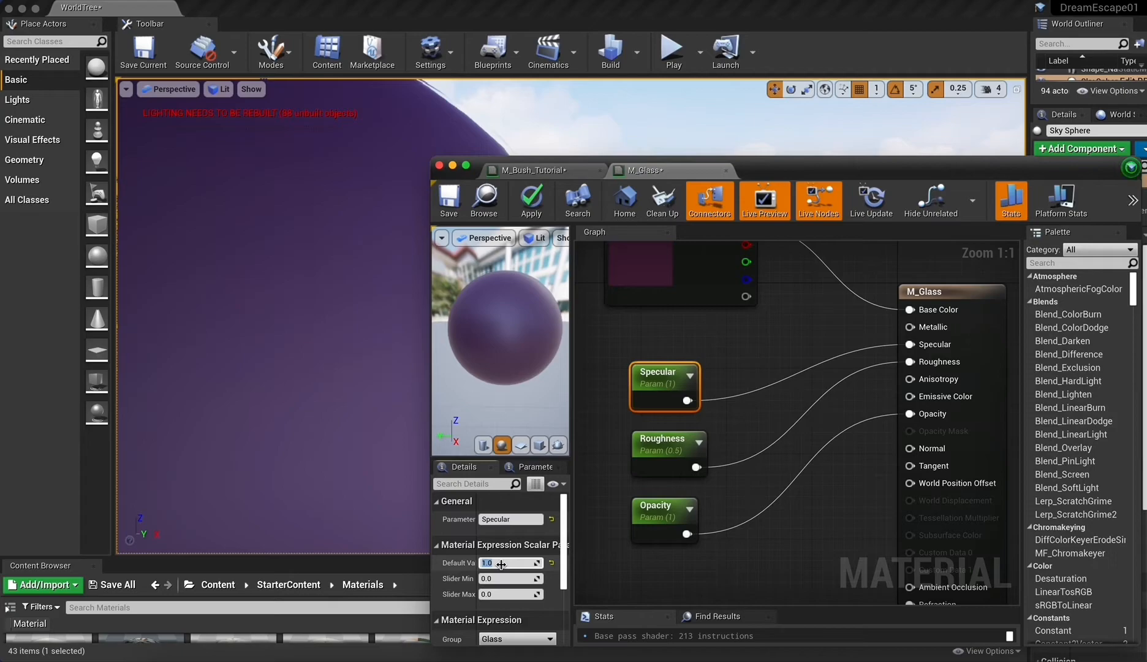
pyautogui.press('Return')
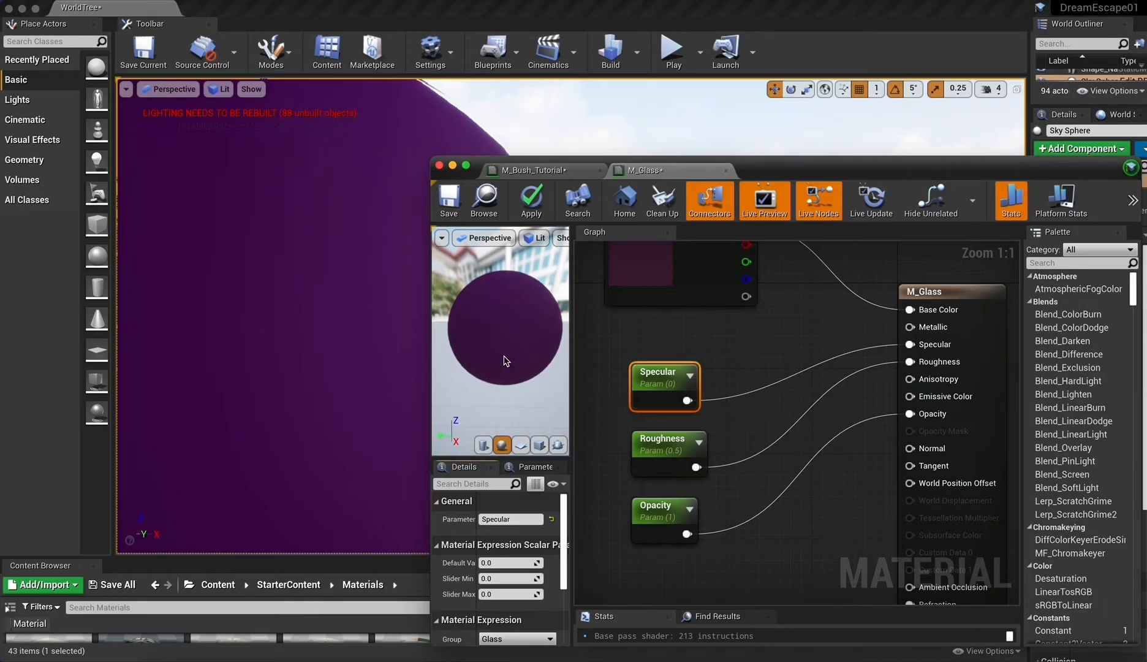
# Return the Specular parameter's default value to 1.
pyautogui.click(503, 563)
pyautogui.write('1')
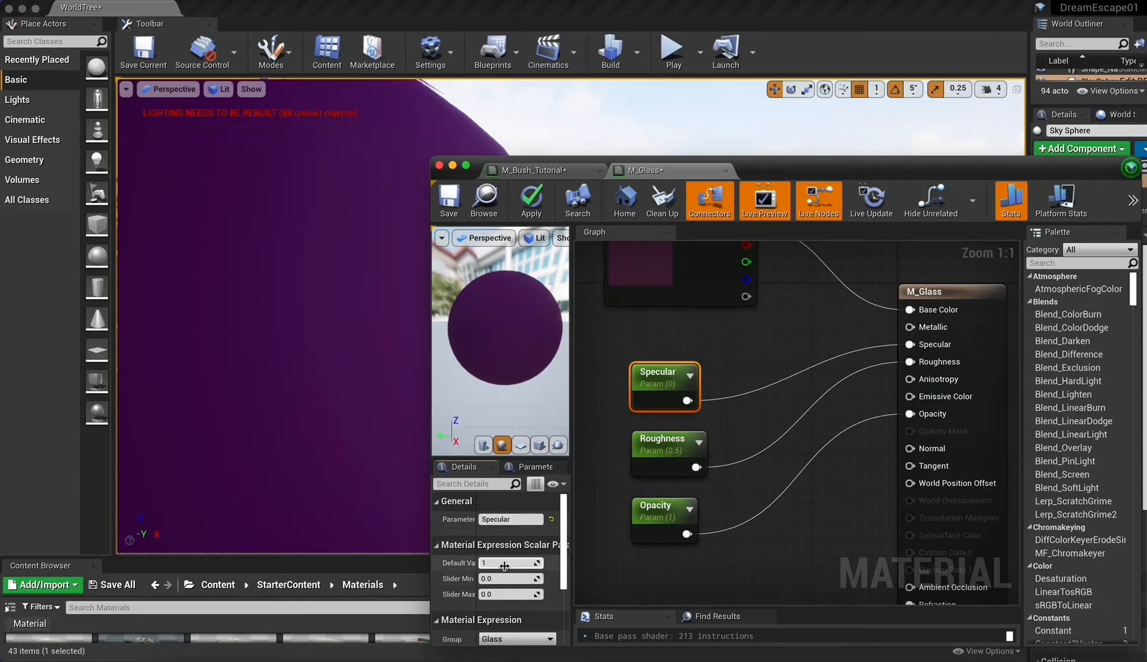
pyautogui.press('Return')
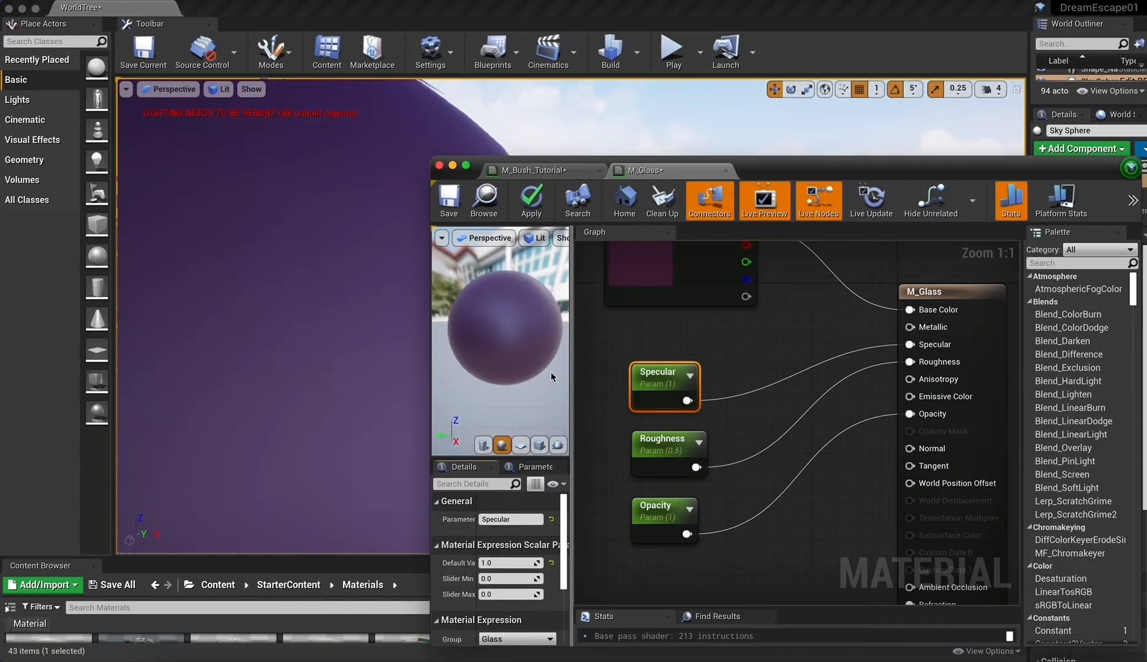
pyautogui.click(505, 562)
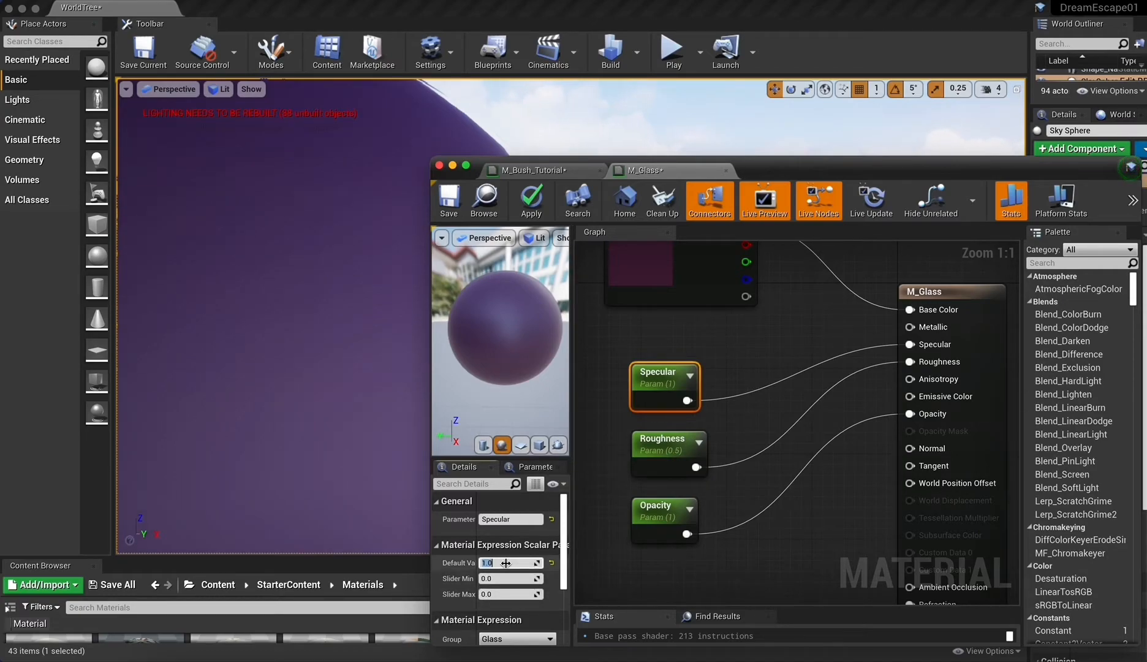
# Set the Roughness parameter's default value to 1 in M_Glass.
pyautogui.click(661, 441)
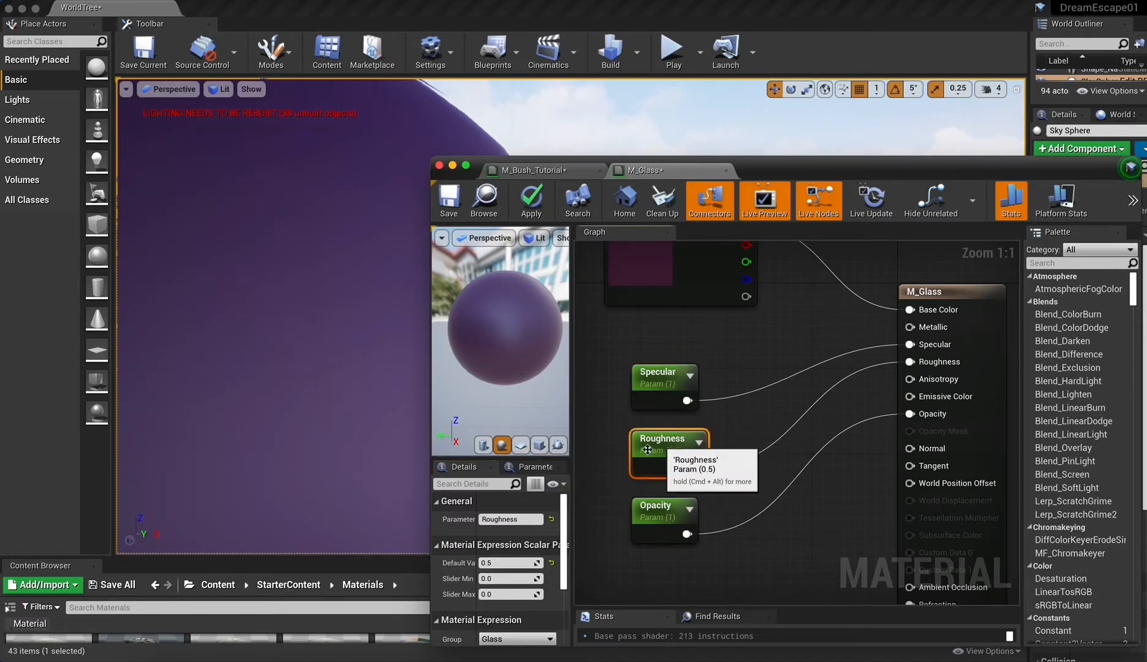
pyautogui.click(514, 561)
pyautogui.write('1')
pyautogui.press('Return')
# Vary the Specular parameter's default value freely, ending at about 0.81.
pyautogui.click(656, 374)
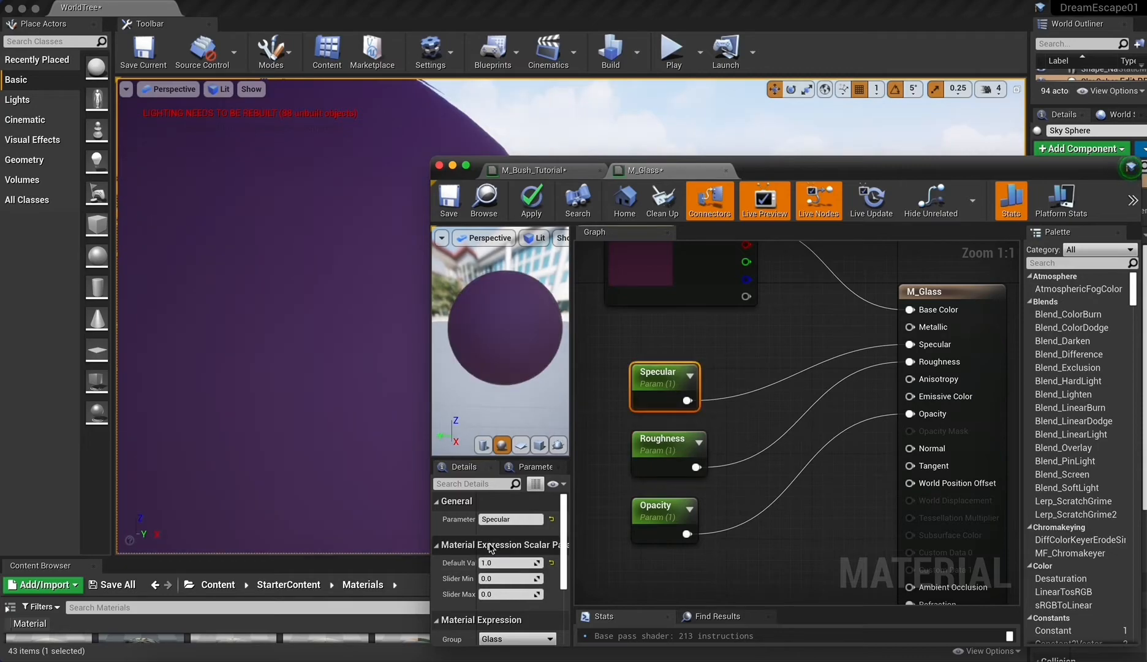
pyautogui.click(498, 561)
pyautogui.moveTo(535, 563); pyautogui.dragTo(498, 554)
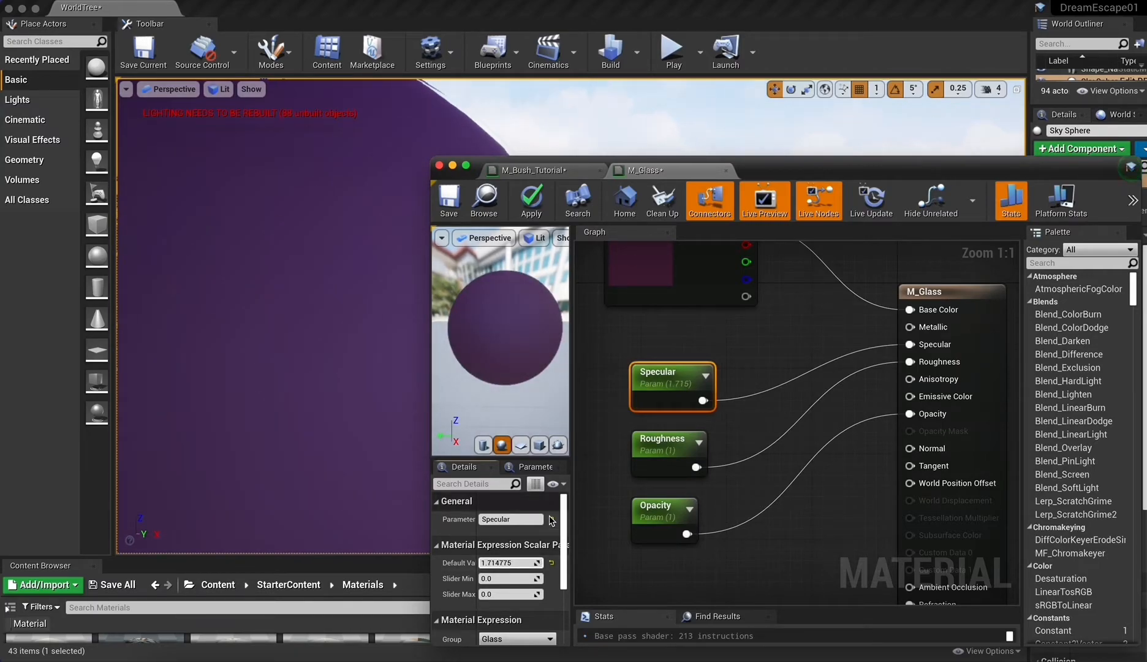
pyautogui.moveTo(533, 562); pyautogui.dragTo(528, 562)
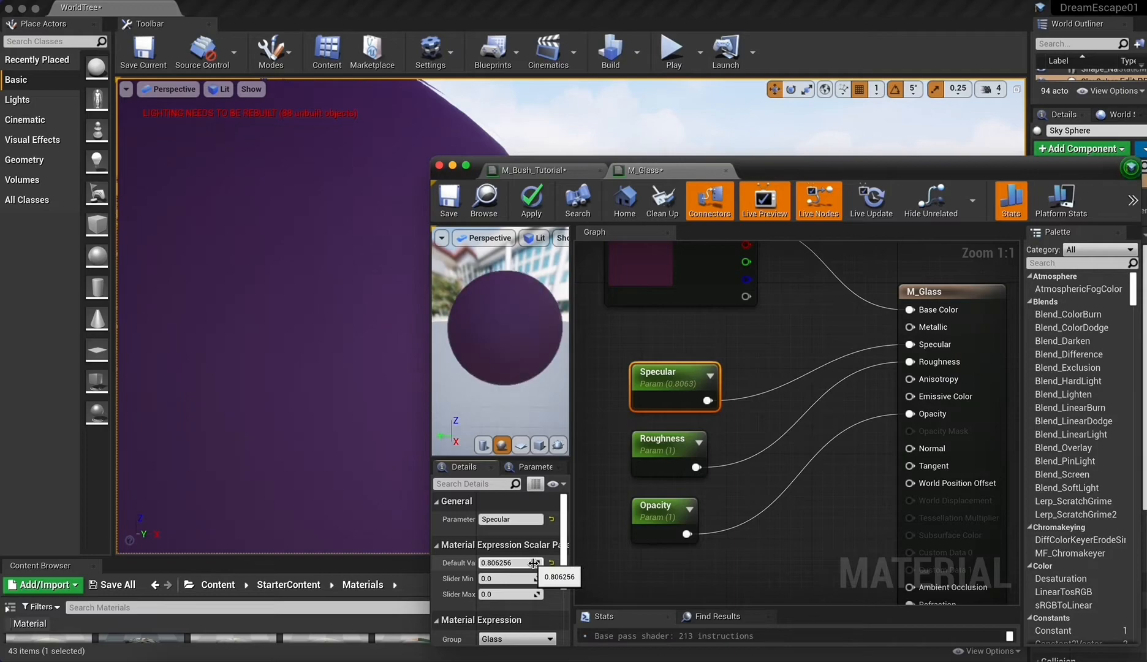
# Set the default values of both the Roughness and Specular parameters in M_Glass to 0.
pyautogui.click(643, 453)
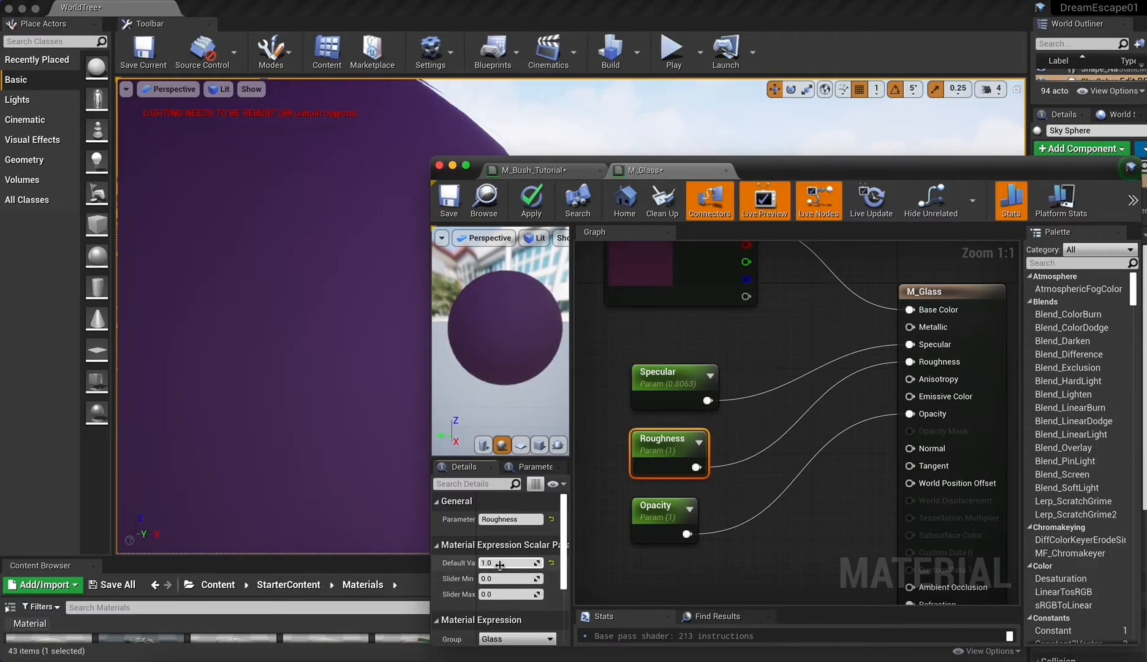
pyautogui.write('0')
pyautogui.press('Return')
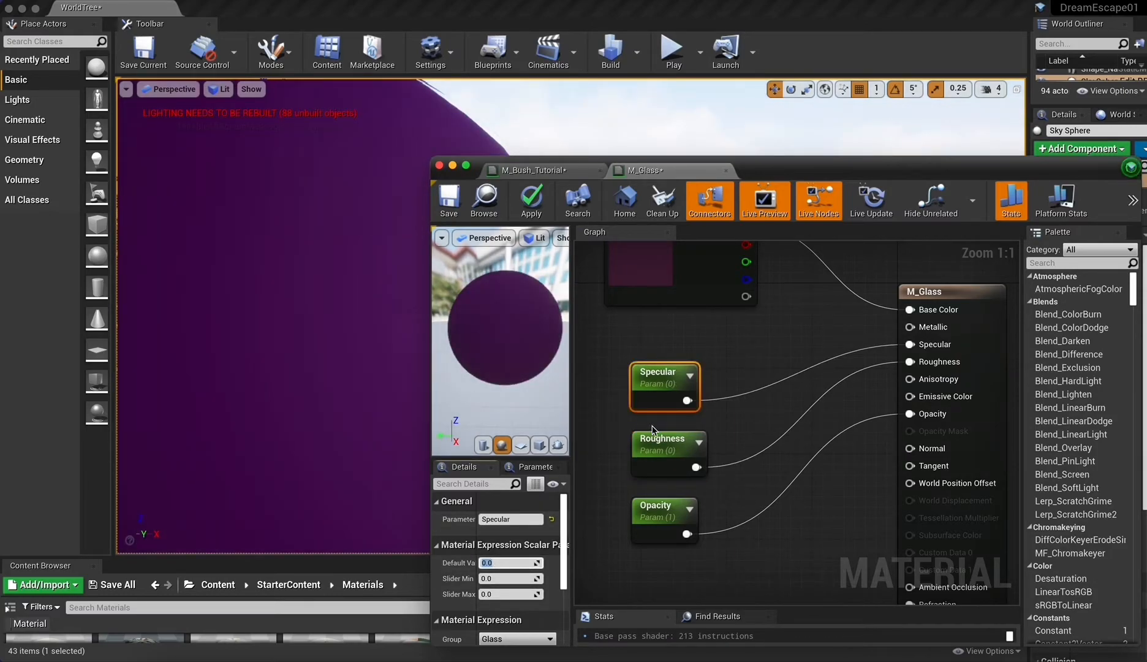
pyautogui.click(674, 397)
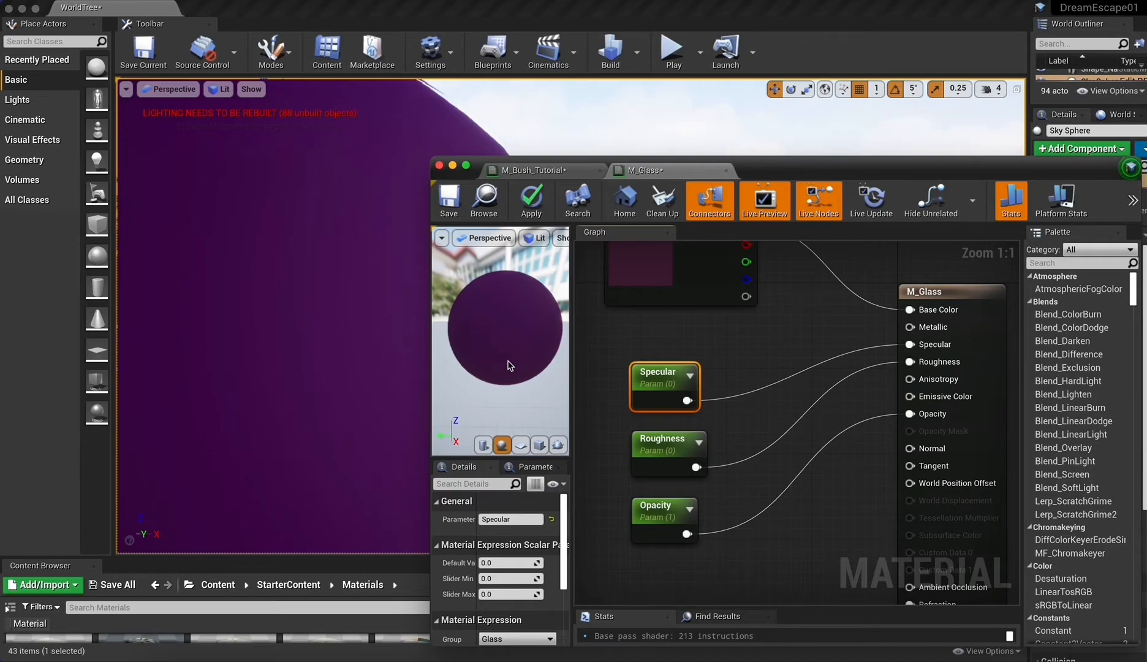
# Select only the Specular parameter and set its default value back to 1.
pyautogui.keyDown('ctrl'); pyautogui.click(655, 424); pyautogui.keyUp('ctrl')
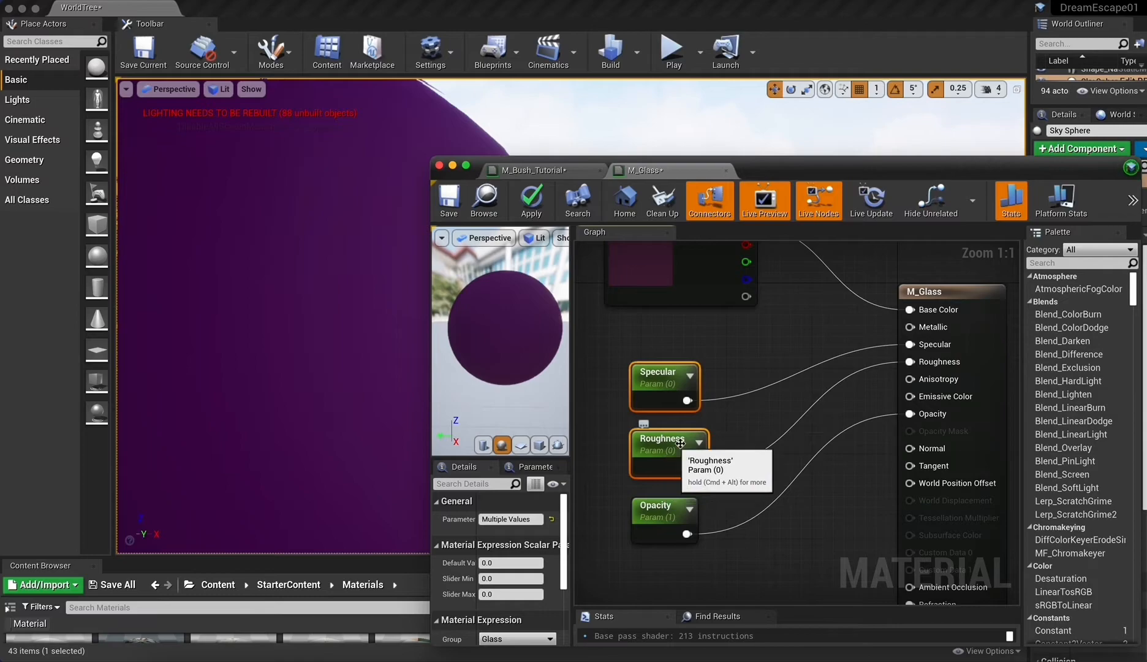
pyautogui.click(636, 393)
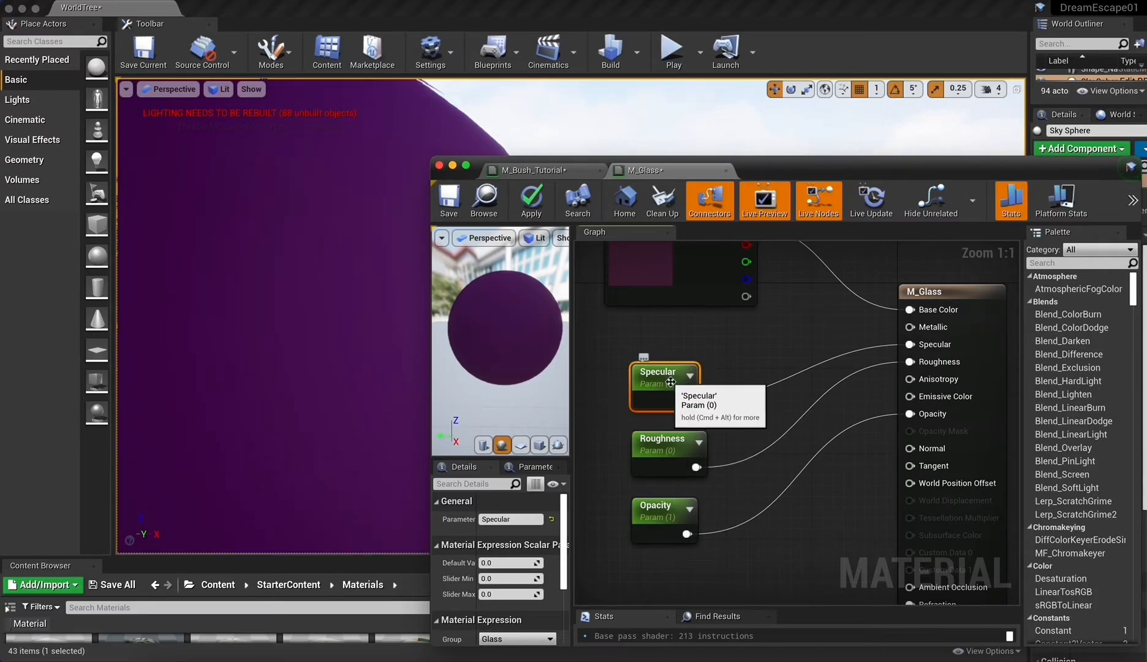
pyautogui.click(509, 563)
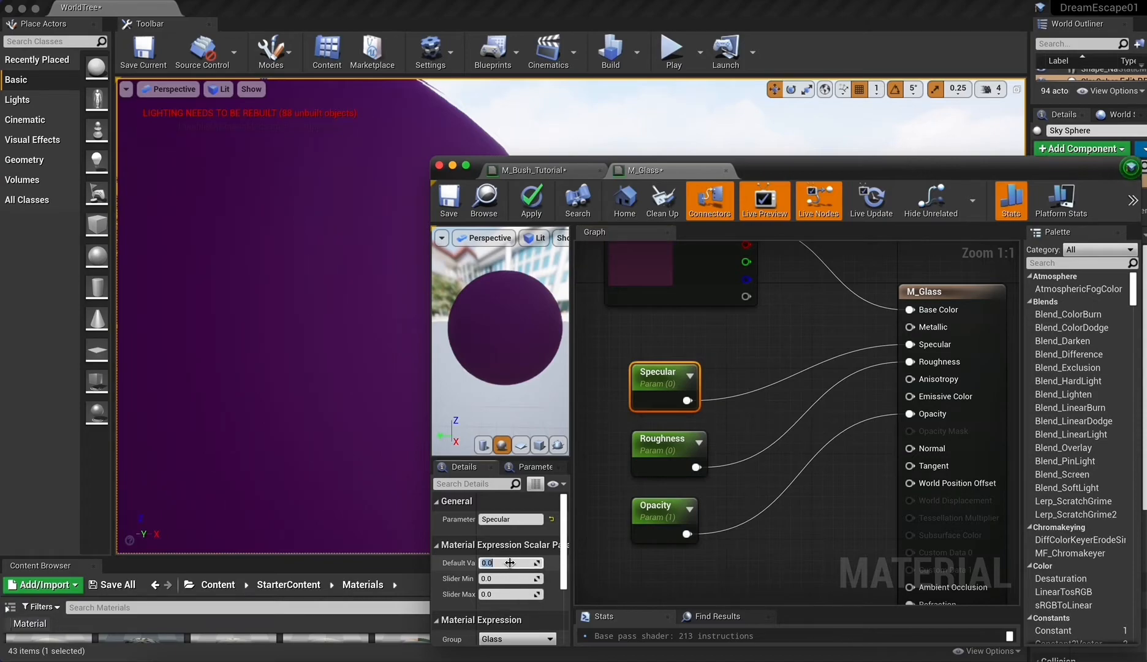
pyautogui.write('1')
pyautogui.press('Return')
# Set the Opacity parameter's default value to 0.5 and apply the M_Glass changes to the level.
pyautogui.click(654, 440)
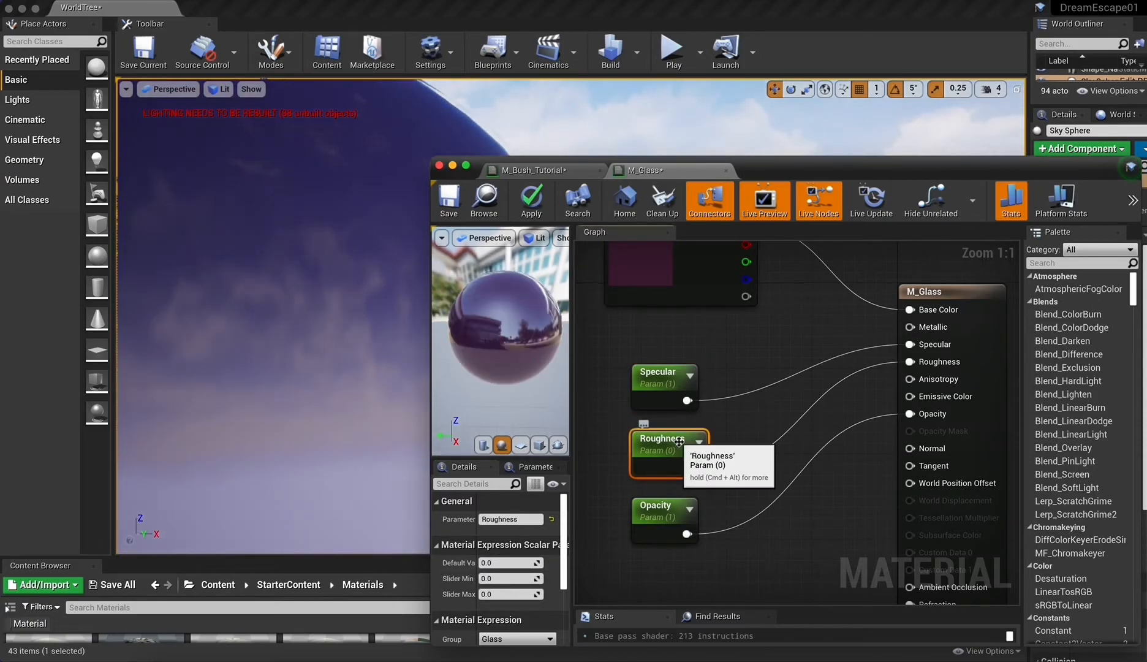
pyautogui.click(660, 513)
pyautogui.click(502, 563)
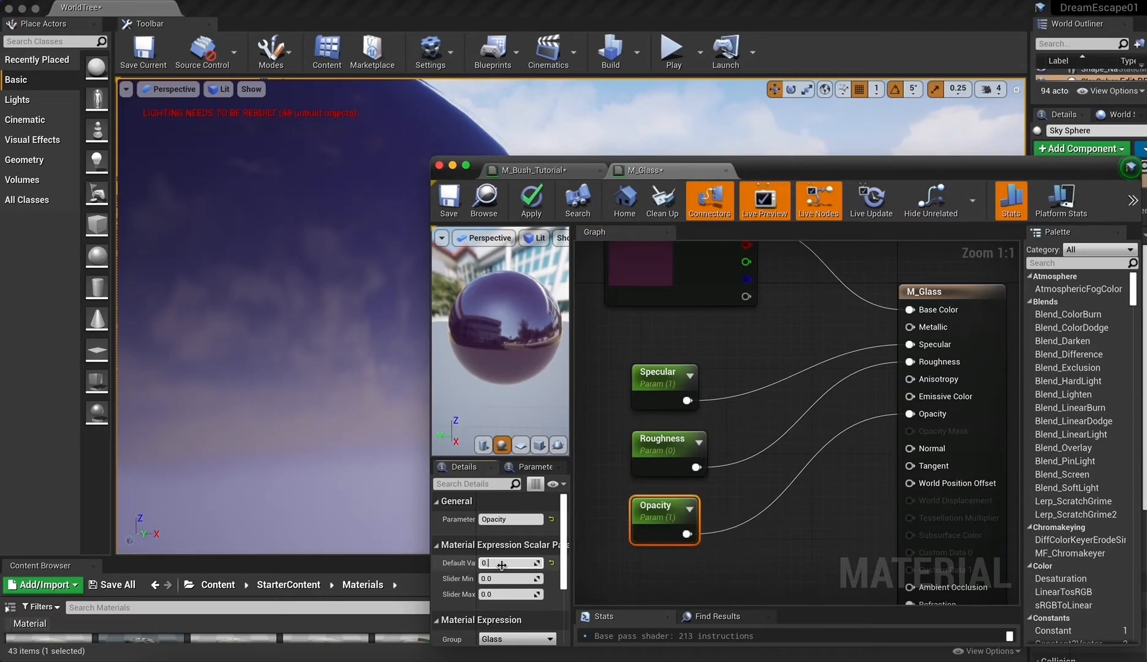
pyautogui.write('0.5')
pyautogui.press('Return')
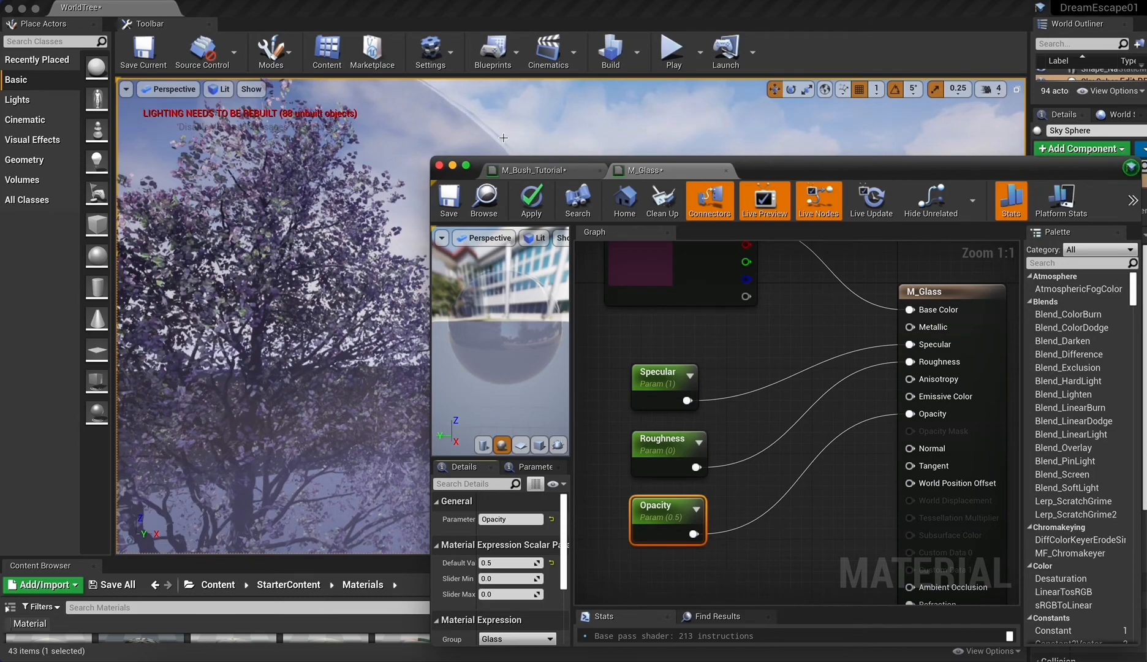
pyautogui.click(532, 196)
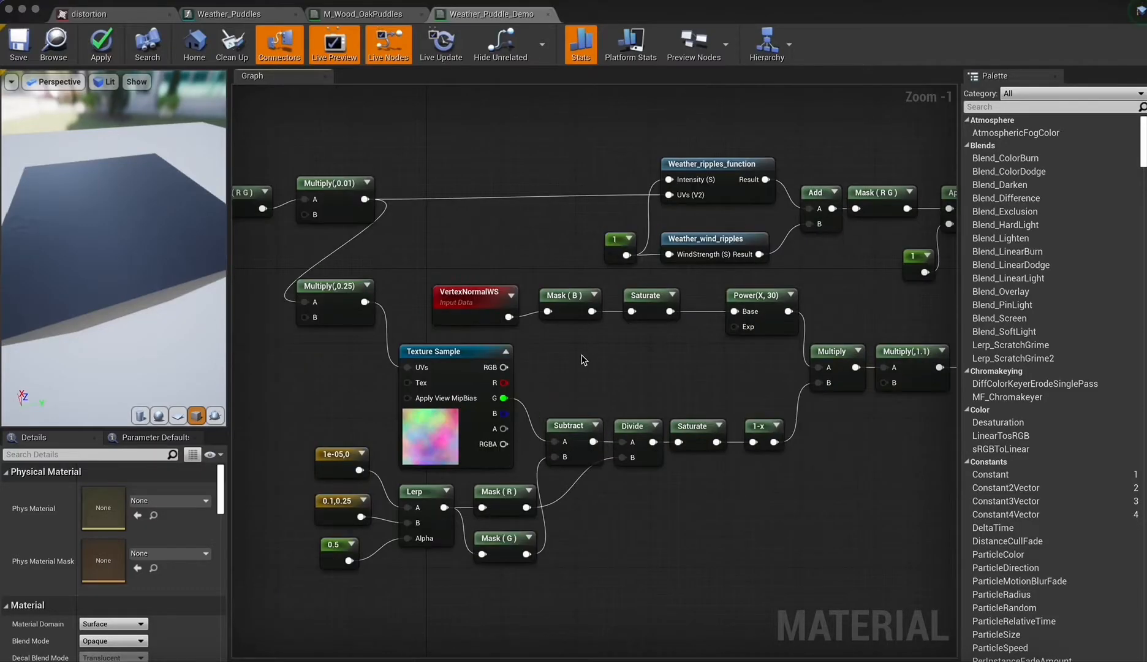
# Examine the distortion texture's blue, green and red channels one at a time, ending with only red shown.
pyautogui.click(92, 9)
pyautogui.click(20, 79)
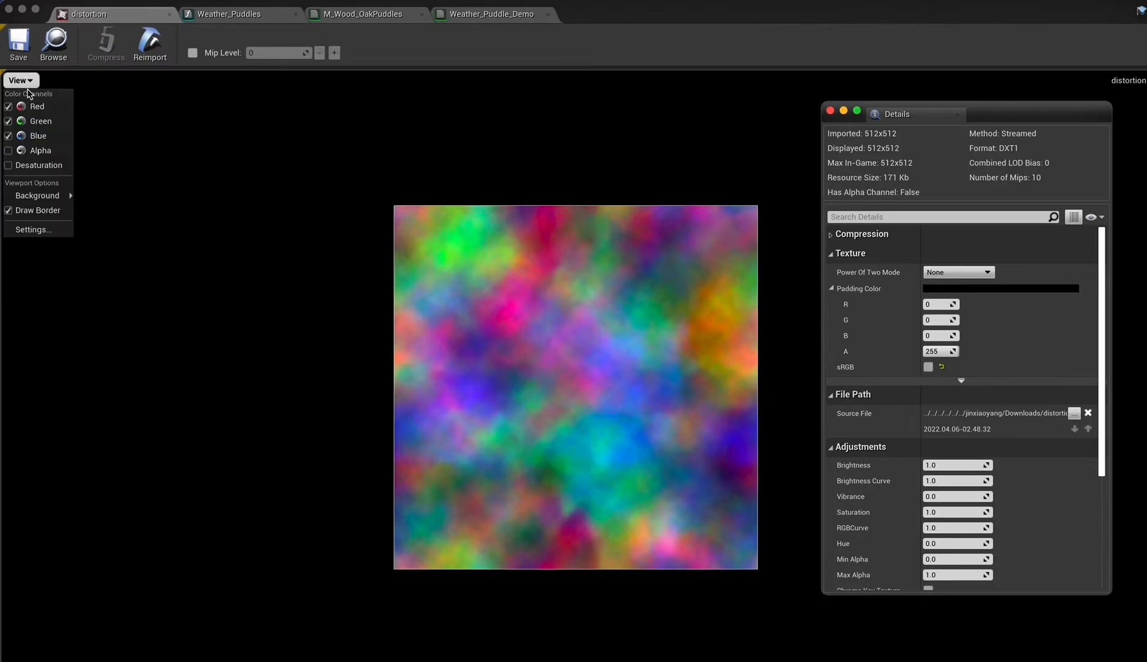
pyautogui.click(9, 108)
pyautogui.click(8, 121)
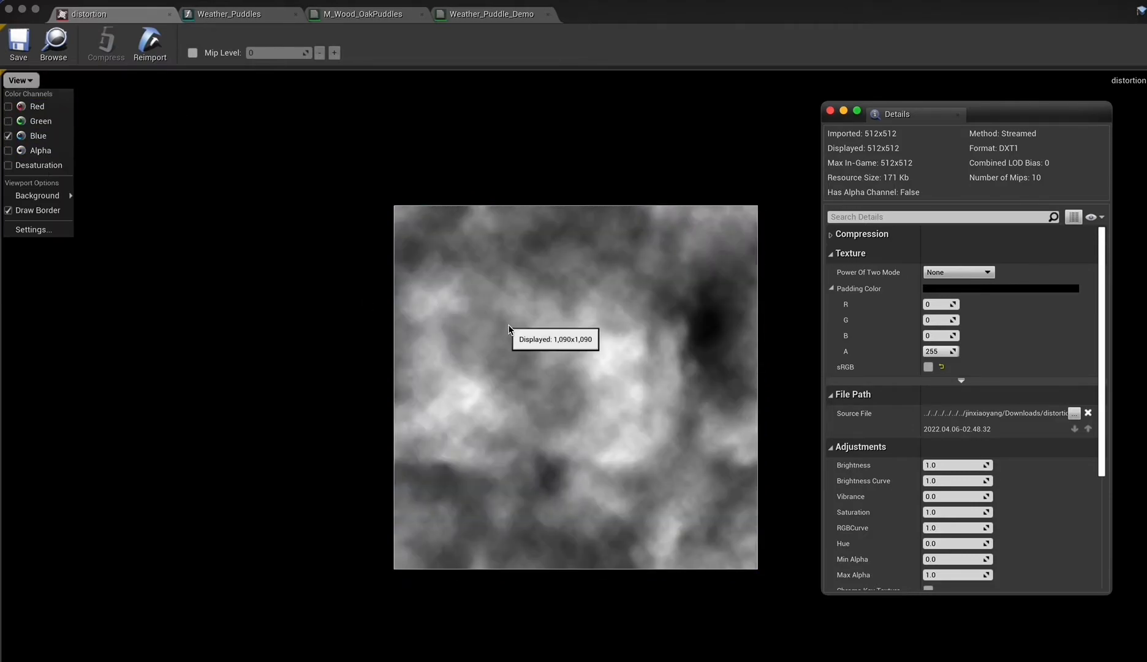
pyautogui.click(8, 135)
pyautogui.click(9, 121)
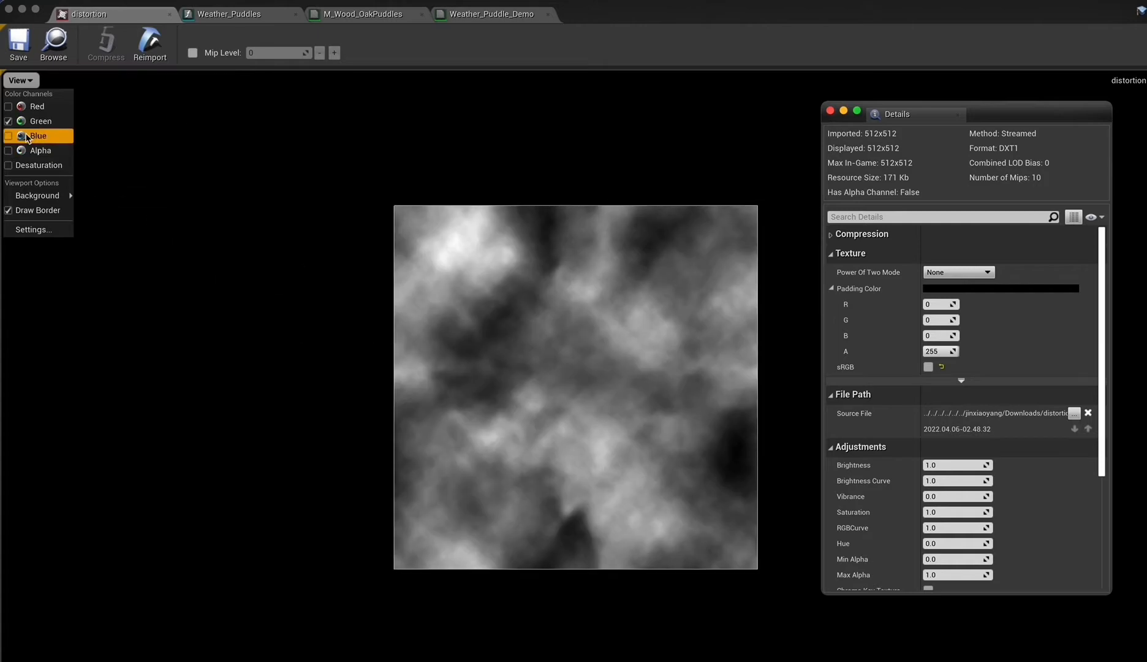
pyautogui.click(9, 121)
pyautogui.click(8, 107)
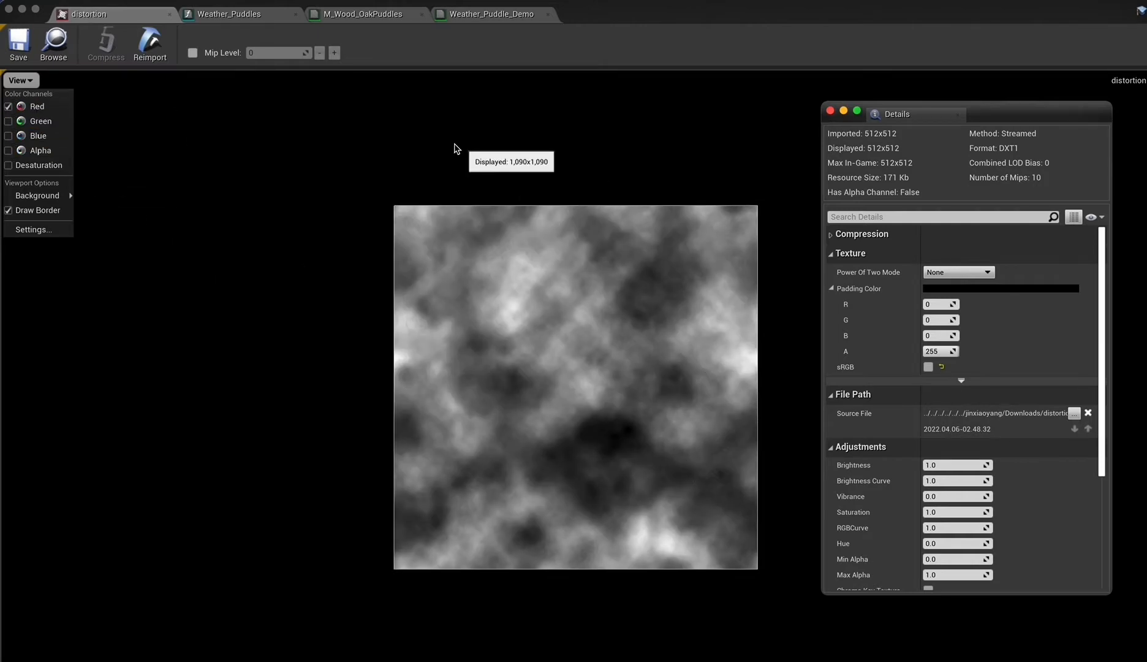
# Connect the Texture Sample's green channel to the Base Color input in Weather_Puddle_Demo and inspect the preview.
pyautogui.click(487, 14)
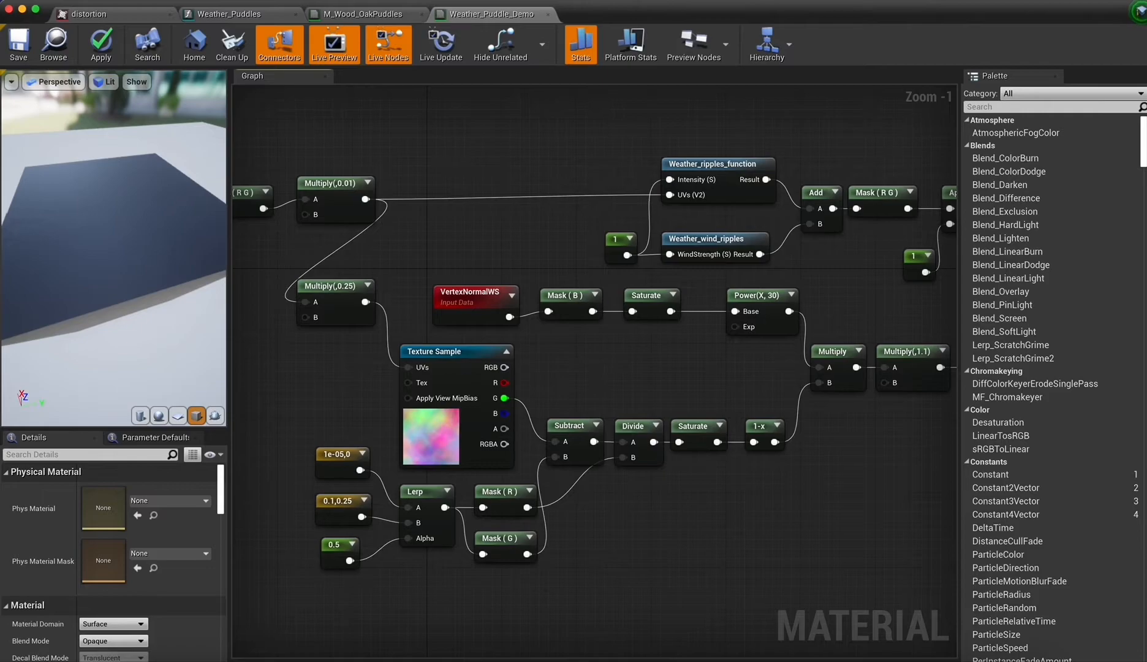
pyautogui.hscroll(-1, 448, 163)
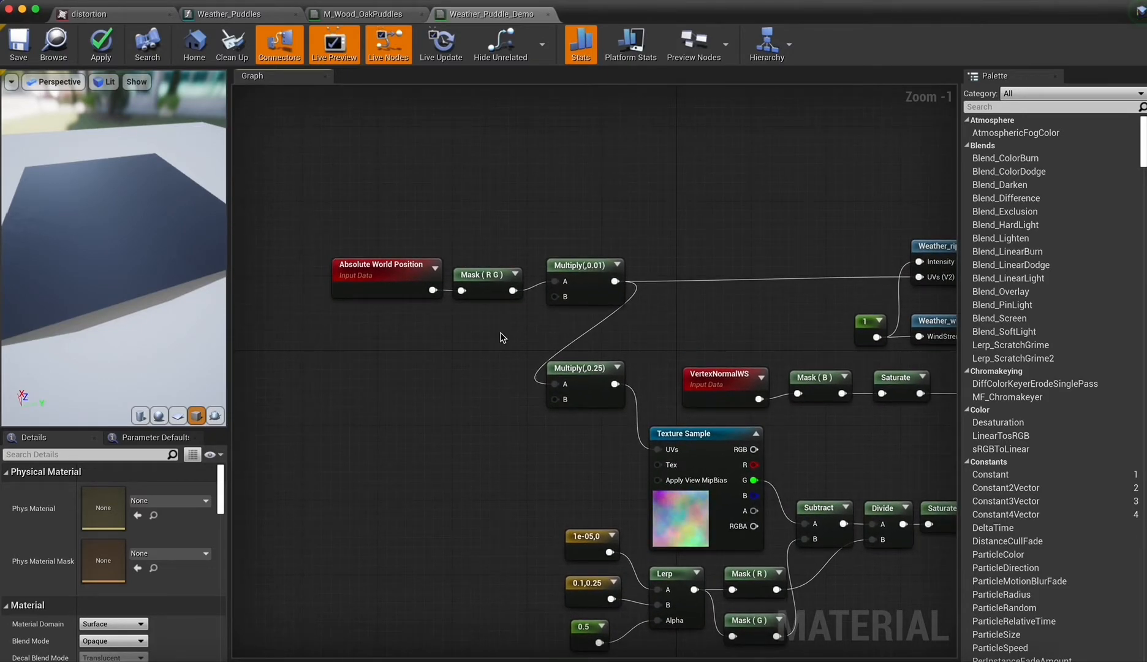
pyautogui.hscroll(5, 501, 336)
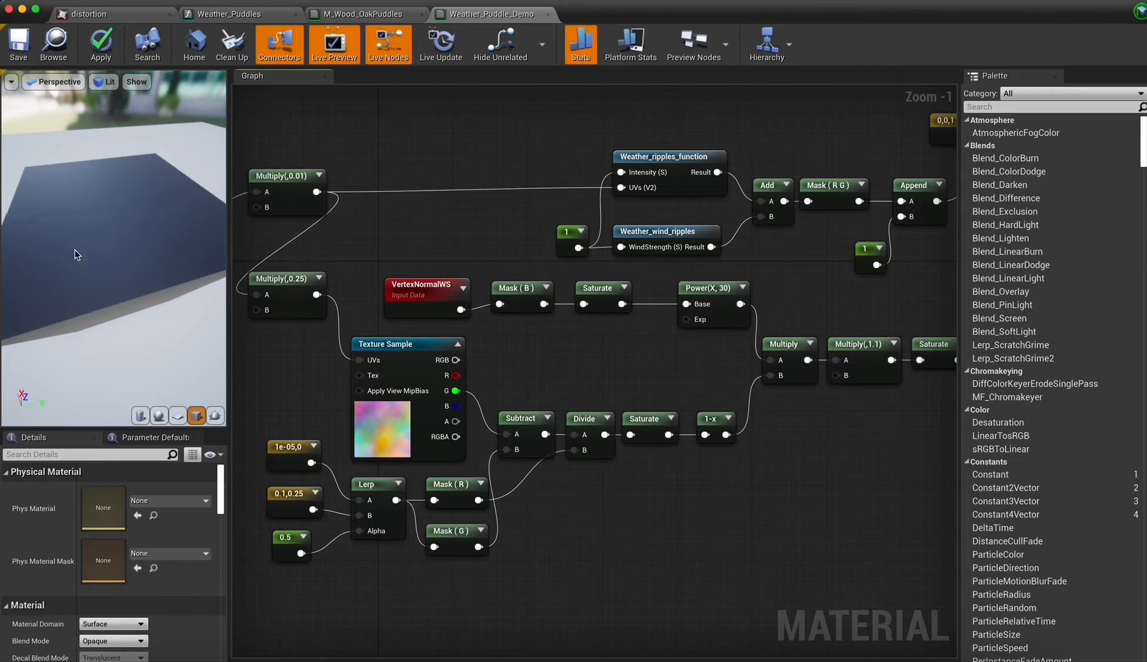
pyautogui.moveTo(76, 254); pyautogui.dragTo(68, 256)
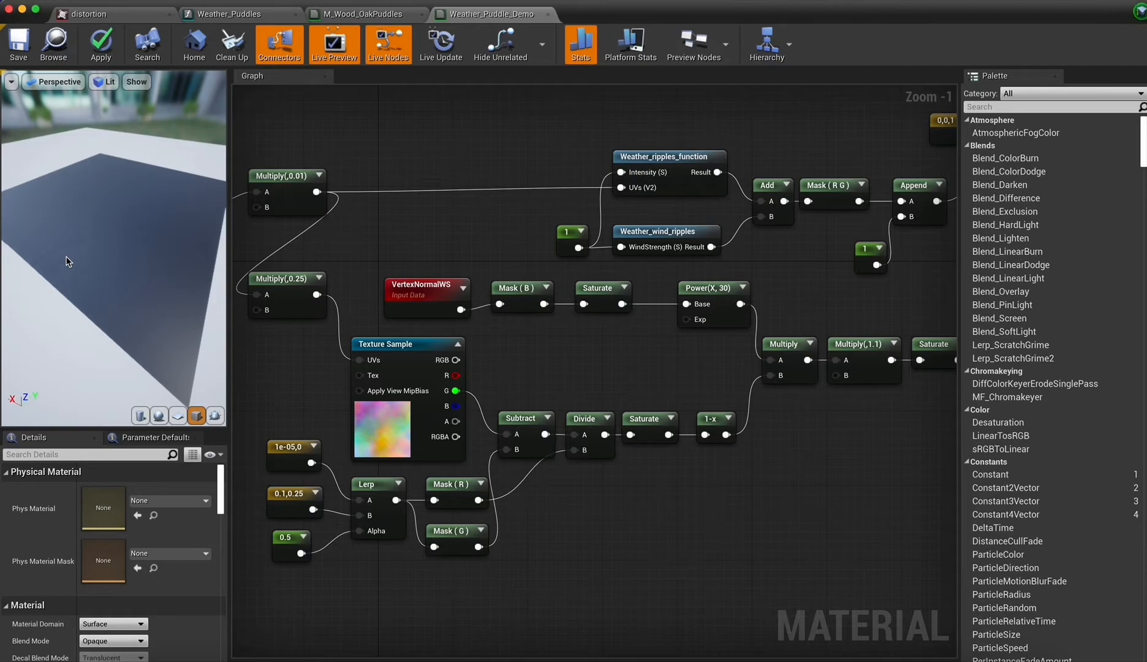
pyautogui.moveTo(717, 288); pyautogui.dragTo(565, 358, button='right')
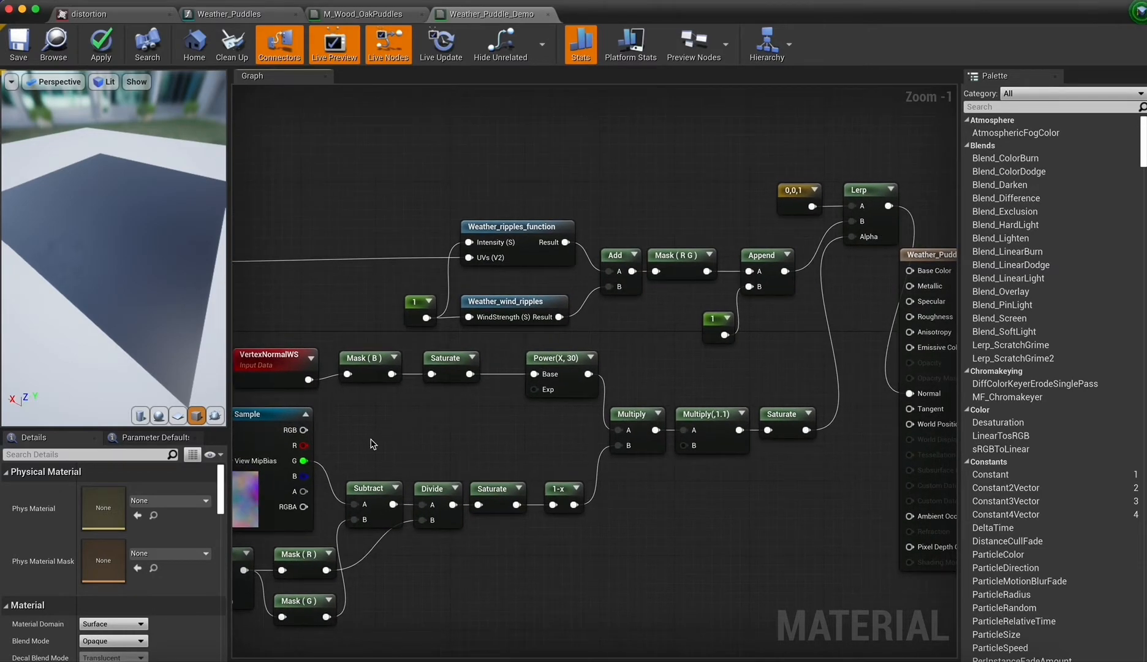
pyautogui.moveTo(304, 460); pyautogui.dragTo(910, 271)
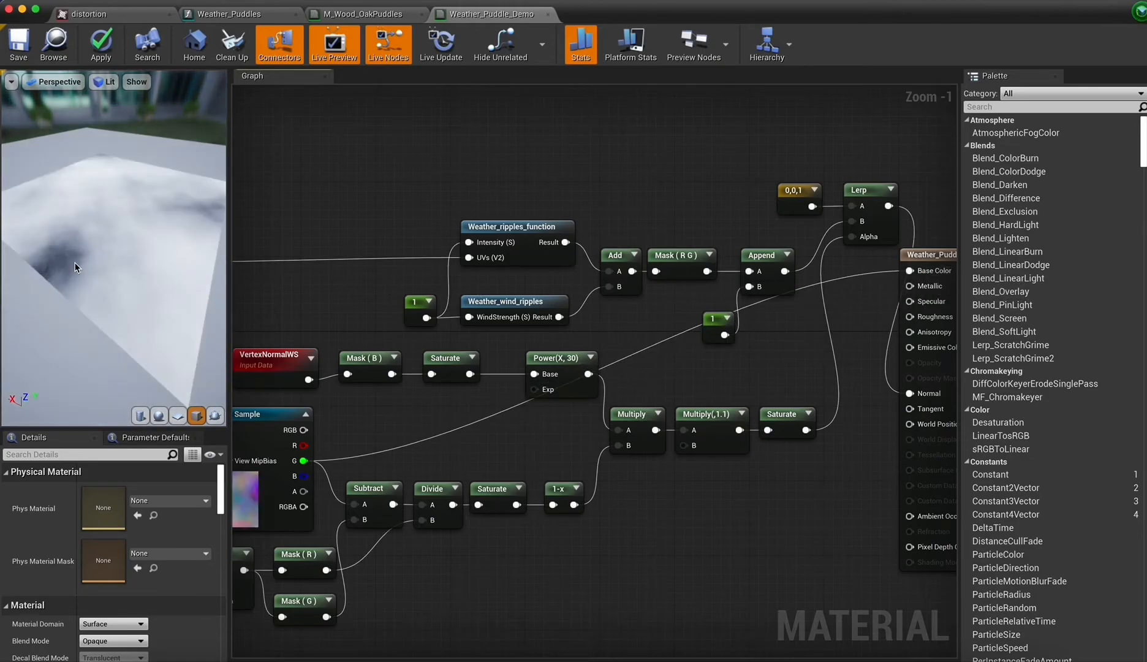
pyautogui.moveTo(74, 263); pyautogui.dragTo(92, 294)
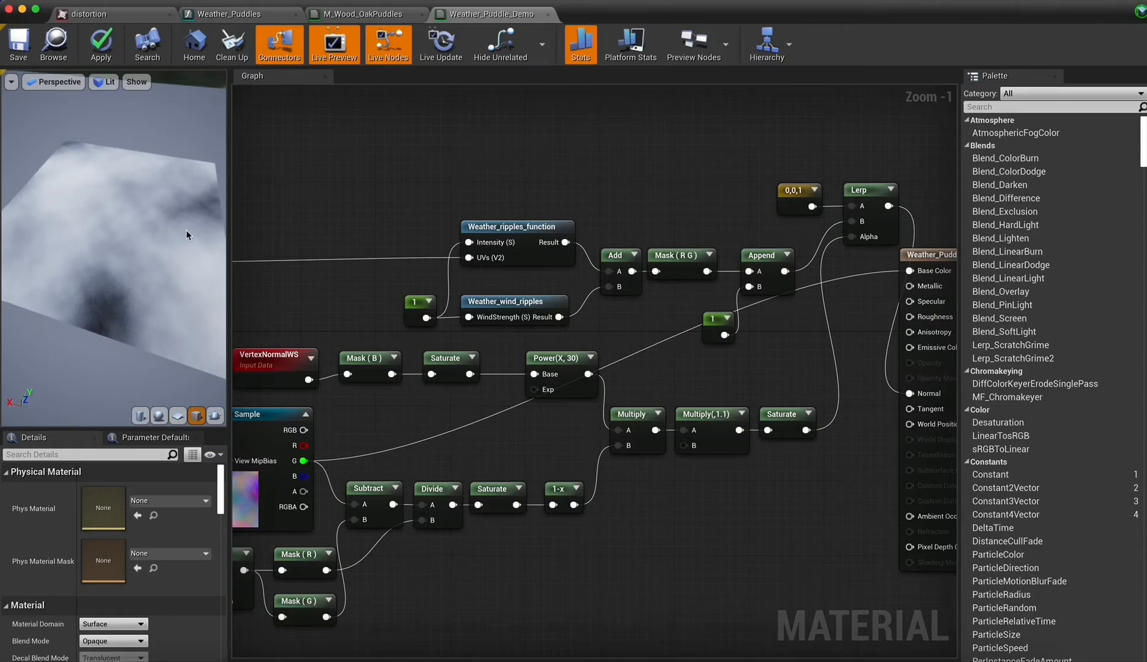
# Set Const B to 0.1 on the Multiply node fed by the Absolute World Position mask.
pyautogui.moveTo(345, 313); pyautogui.dragTo(766, 289, button='right')
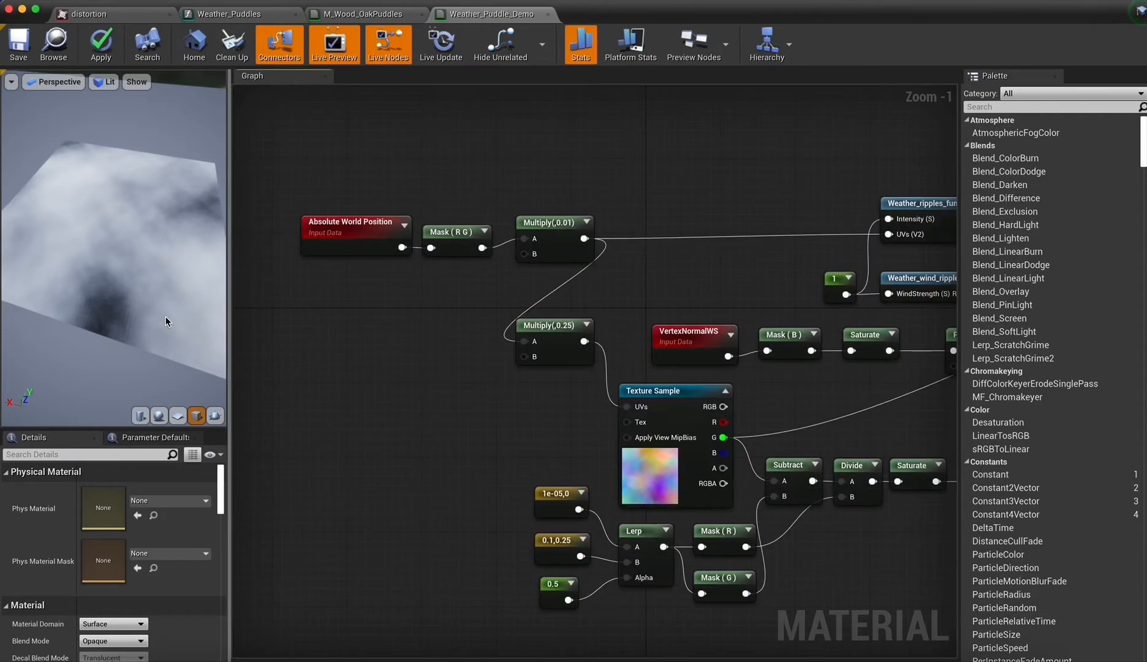
pyautogui.click(569, 232)
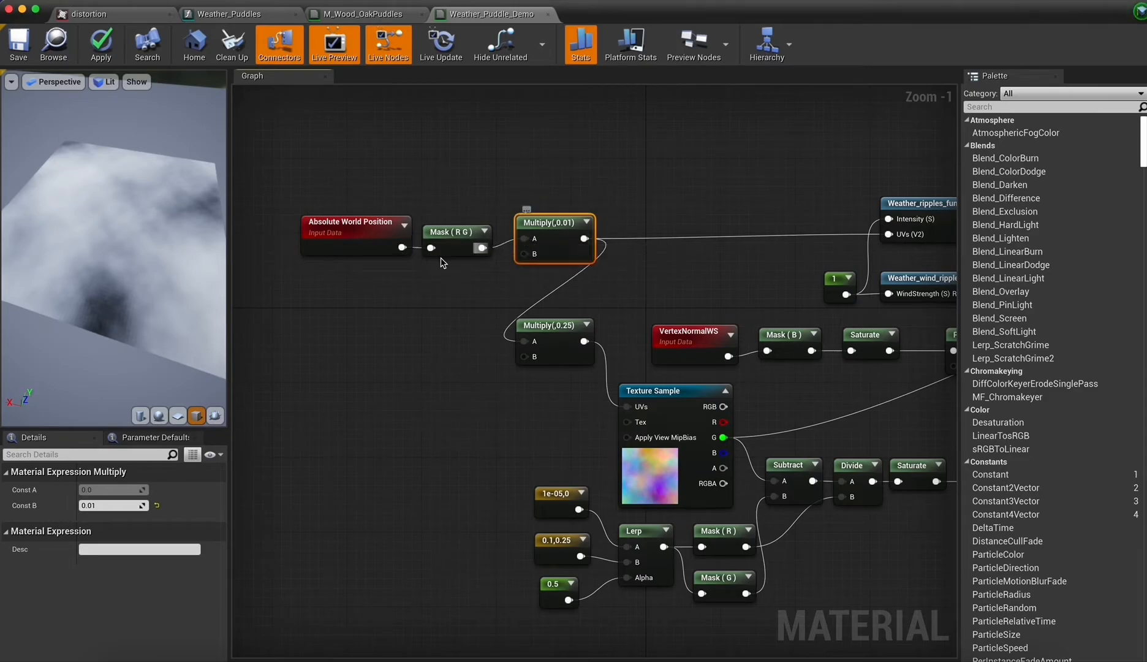
pyautogui.click(107, 506)
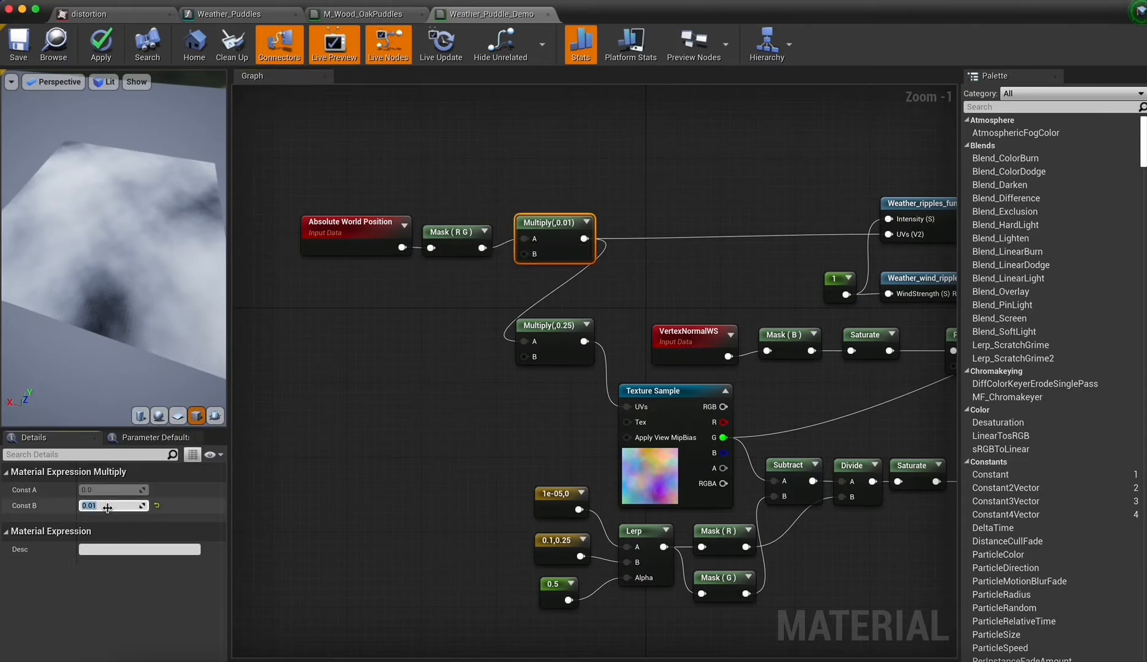
pyautogui.moveTo(107, 507); pyautogui.dragTo(114, 503)
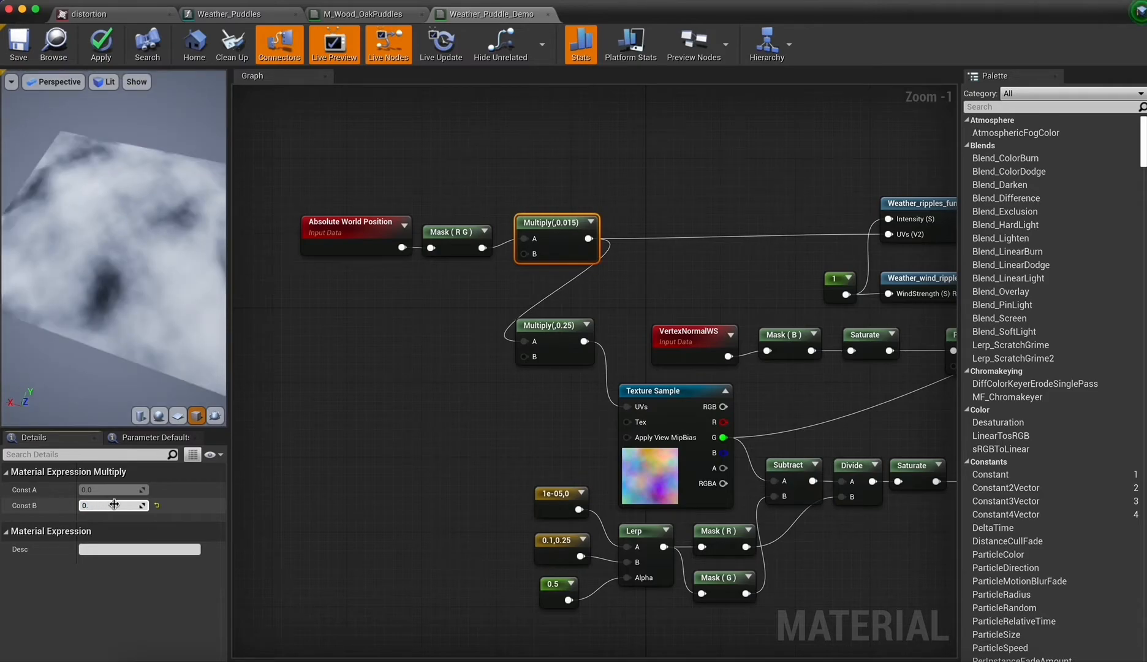
pyautogui.press('Return')
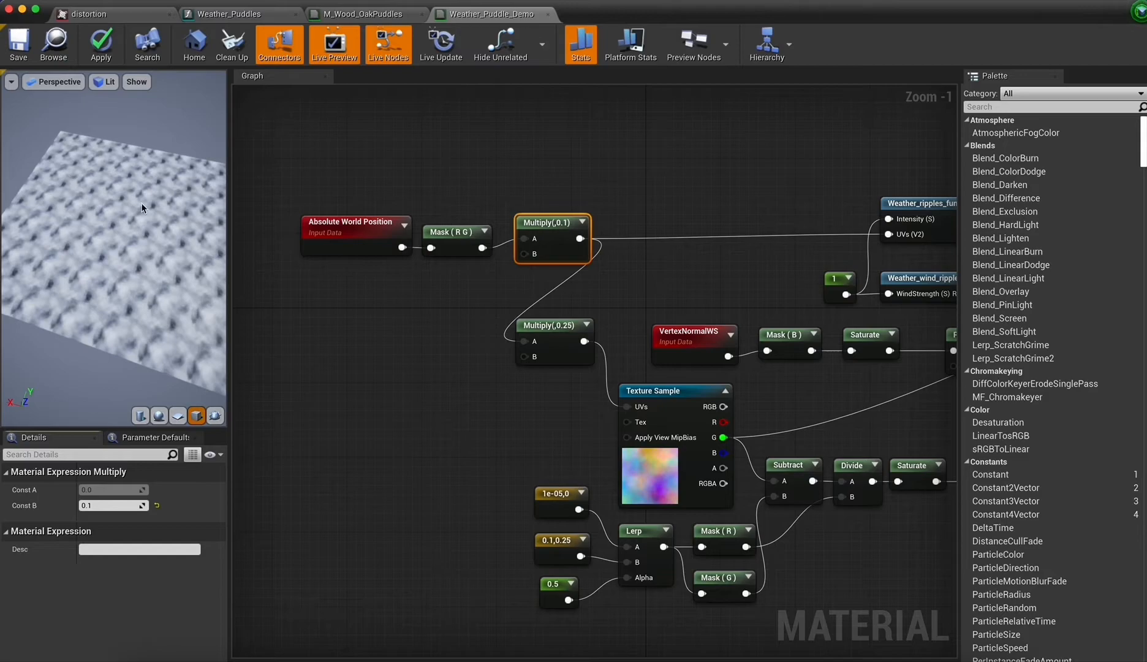
# Set the same Multiply node's Const B to 0.0001.
pyautogui.click(102, 506)
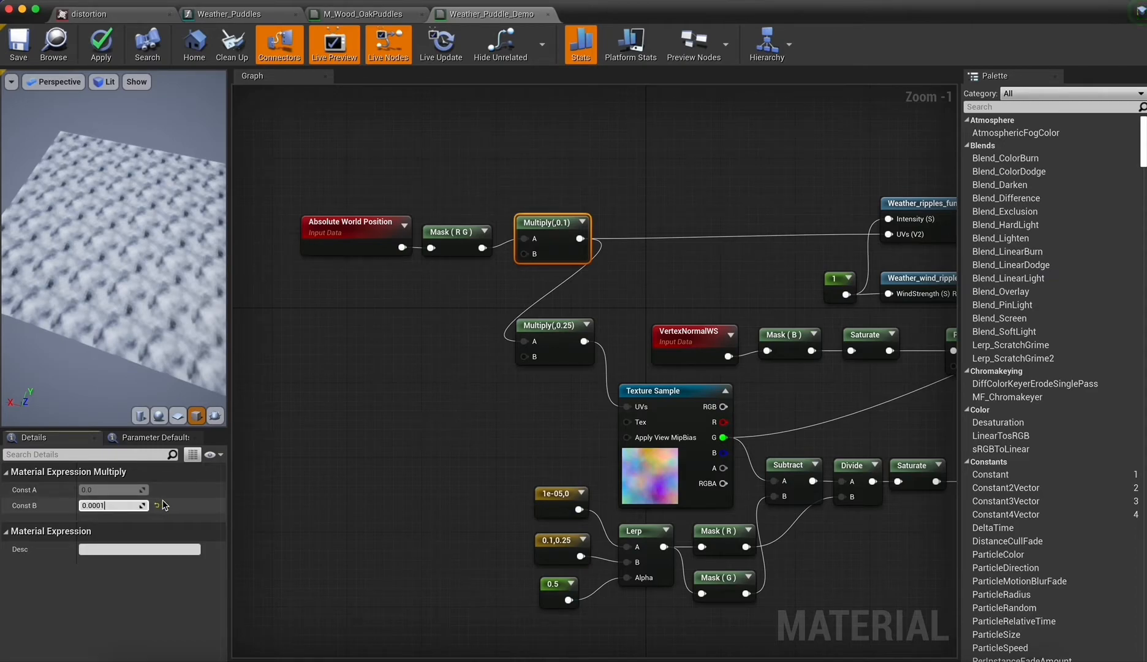
pyautogui.write('0.0001')
pyautogui.press('Return')
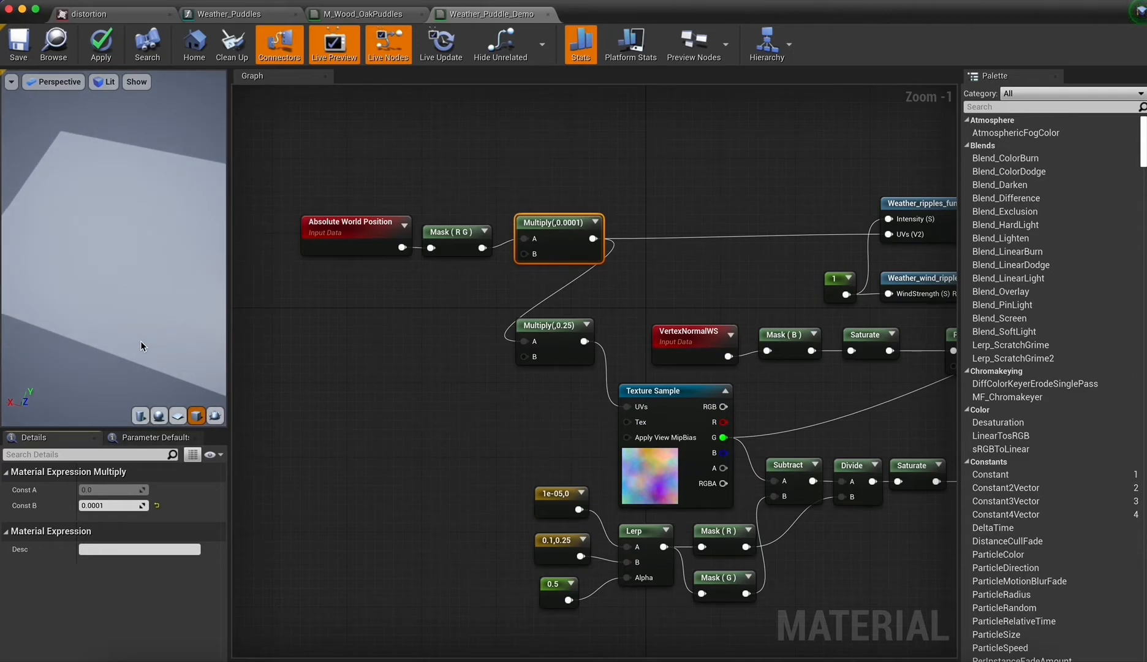
# Return the world-position Multiply node's Const B to 0.01 and inspect the preview surface.
pyautogui.moveTo(100, 166)
pyautogui.mouseDown()
pyautogui.moveTo(138, 195)
pyautogui.moveTo(122, 162)
pyautogui.moveTo(132, 200)
pyautogui.moveTo(122, 202)
pyautogui.moveTo(100, 167)
pyautogui.mouseUp()
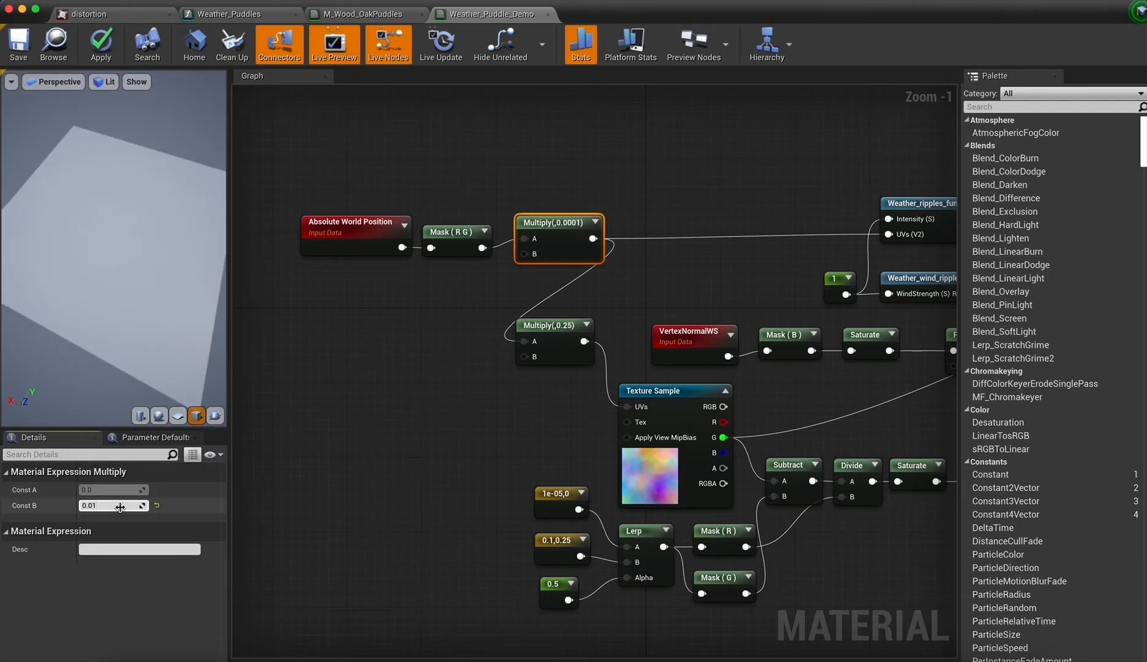
pyautogui.press('Return')
pyautogui.moveTo(92, 344)
pyautogui.mouseDown()
pyautogui.moveTo(101, 322)
pyautogui.moveTo(105, 331)
pyautogui.mouseUp()
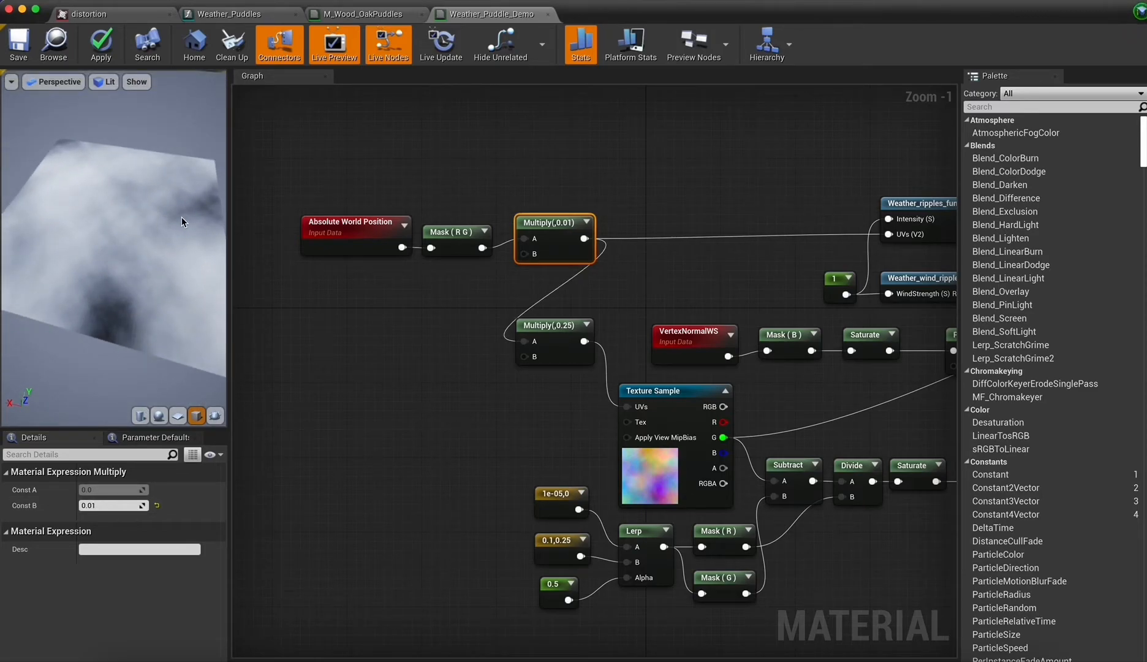
# Try Const B values of 0.5, 1 and 10 on the Multiply node feeding the Texture Sample's UVs.
pyautogui.click(532, 325)
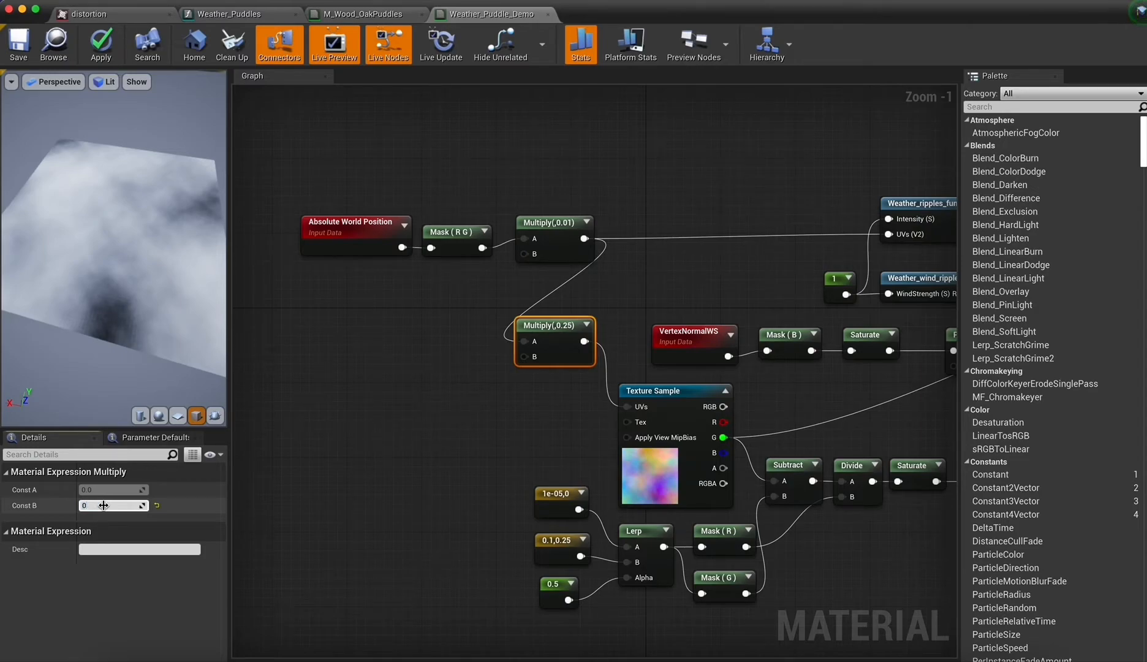
pyautogui.press('Return')
pyautogui.click(104, 504)
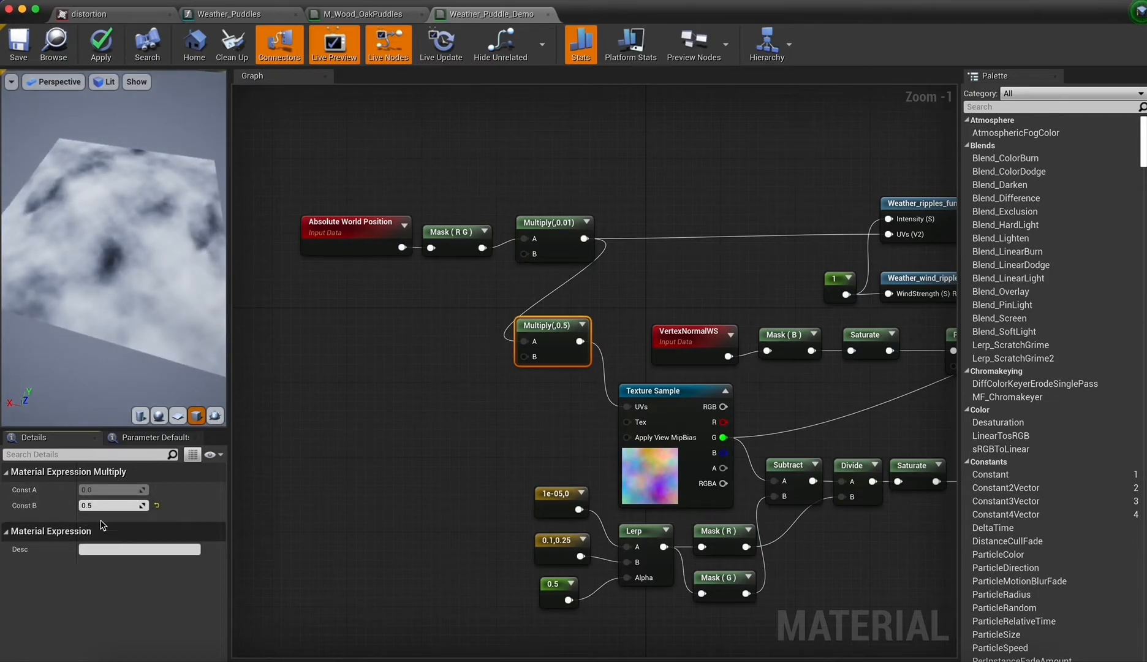
pyautogui.write('1')
pyautogui.press('Return')
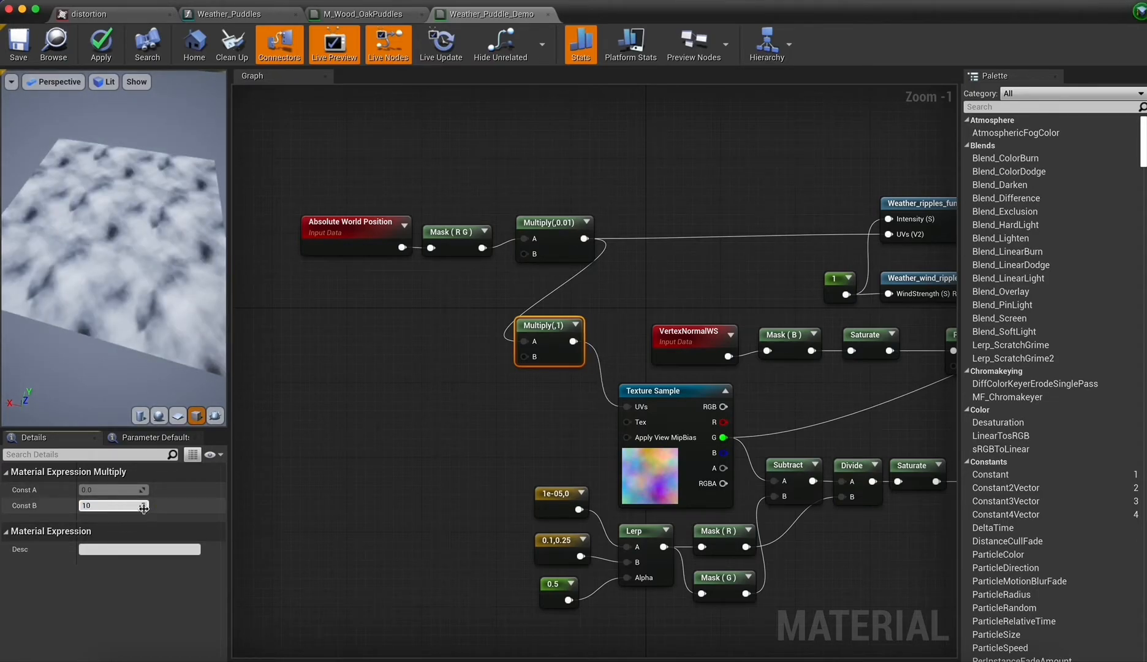
pyautogui.write('10')
pyautogui.press('Return')
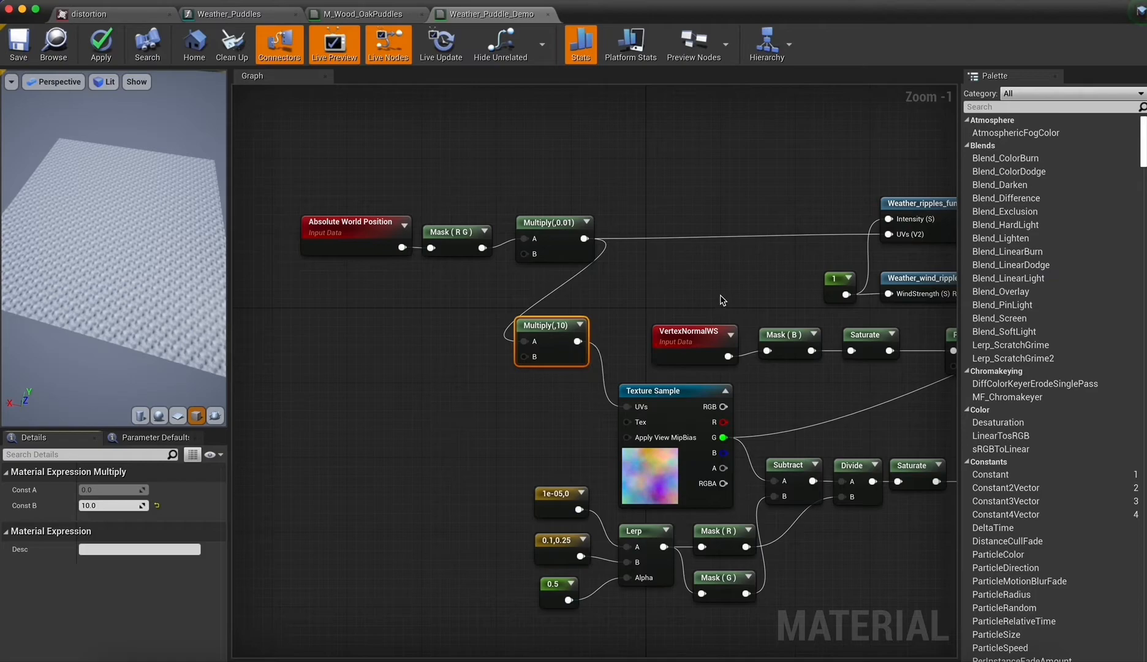
# Return the Const B of the Multiply node feeding the Texture Sample's UVs to 0.25.
pyautogui.click(108, 505)
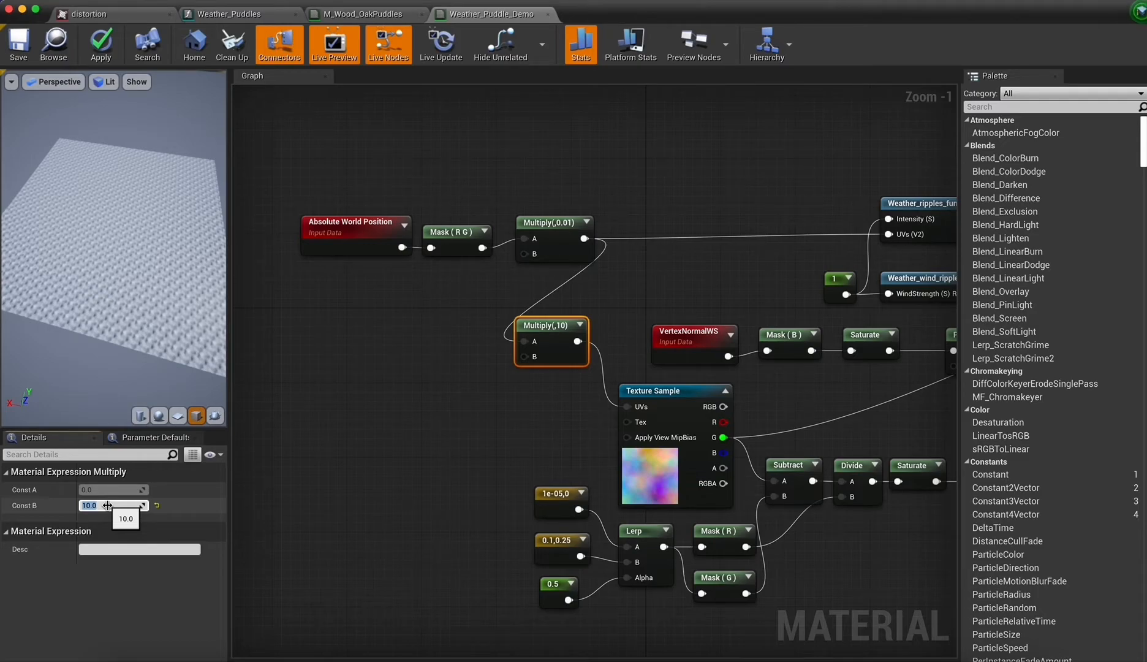
pyautogui.moveTo(187, 235); pyautogui.dragTo(176, 234)
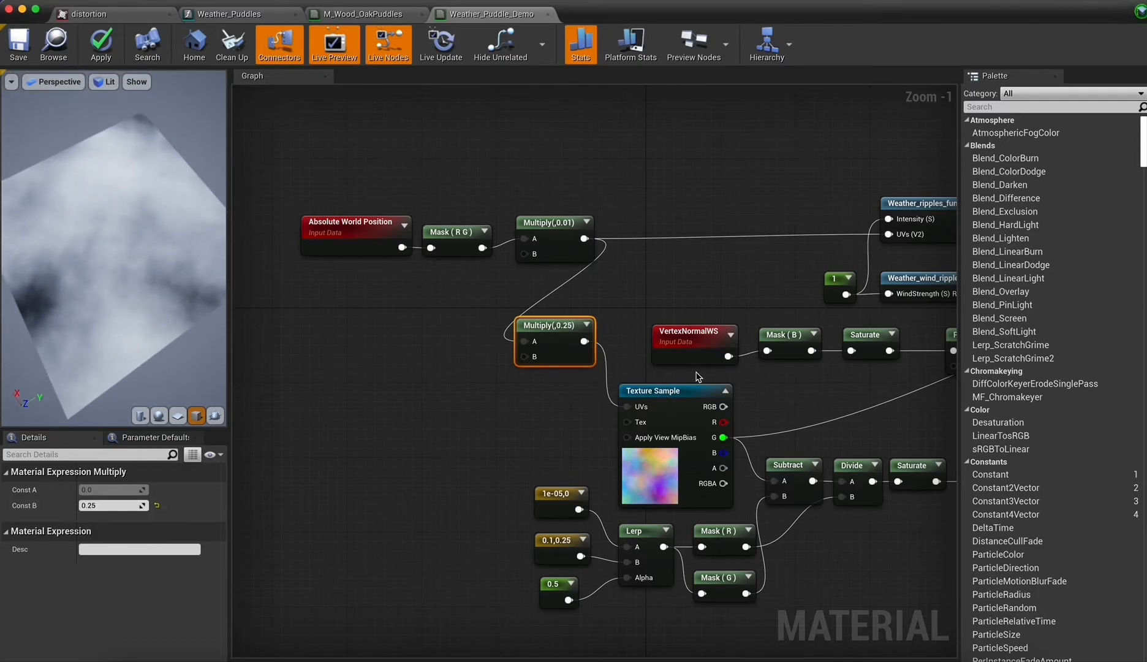
pyautogui.moveTo(696, 377); pyautogui.dragTo(291, 348, button='right')
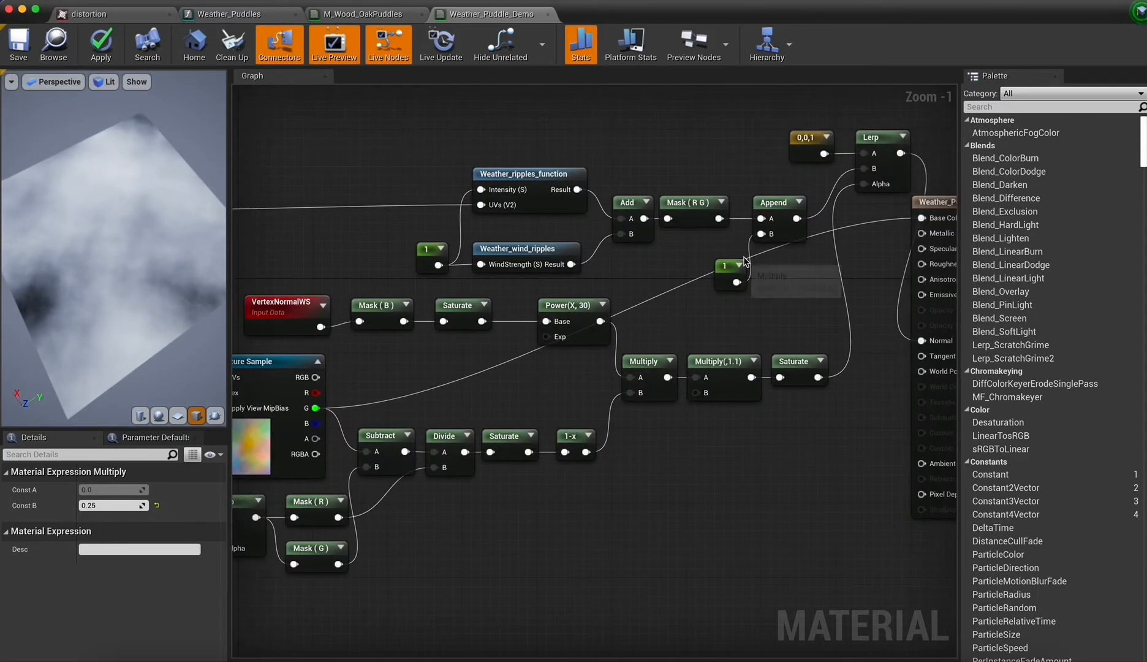
pyautogui.moveTo(805, 185); pyautogui.dragTo(744, 261, button='right')
pyautogui.moveTo(711, 412); pyautogui.dragTo(899, 324, button='right')
# Examine the Weather_Puddles function graph, its use in M_Wood_OakPuddles and the wood material's preview.
pyautogui.click(233, 13)
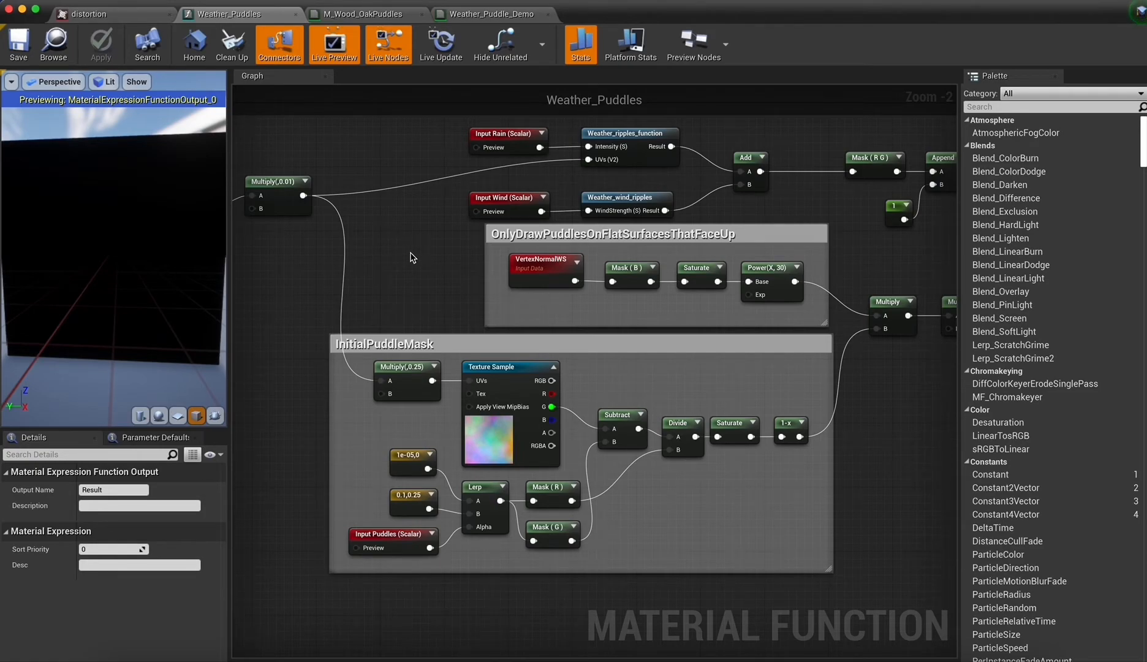
pyautogui.click(363, 14)
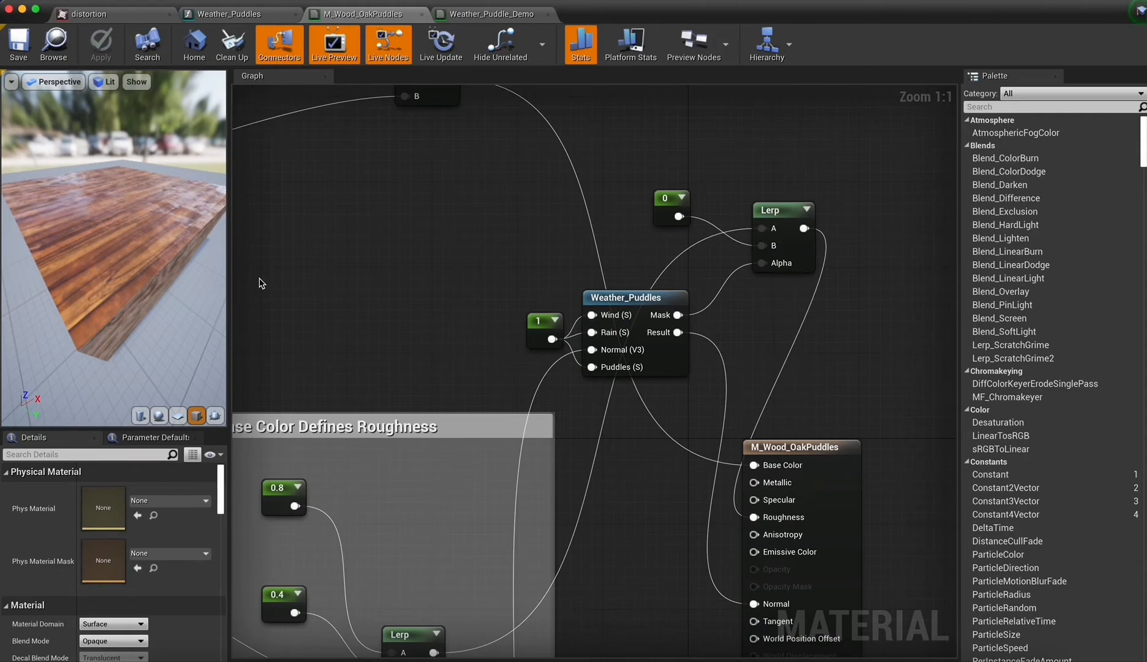
pyautogui.moveTo(512, 282); pyautogui.dragTo(693, 398)
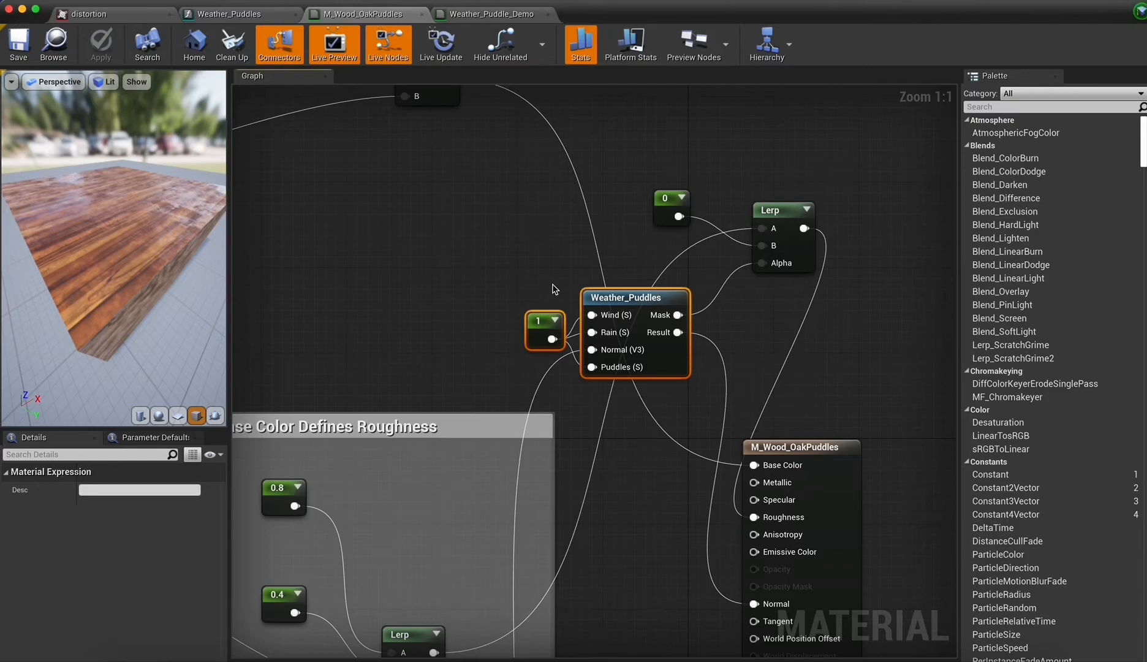
pyautogui.click(386, 264)
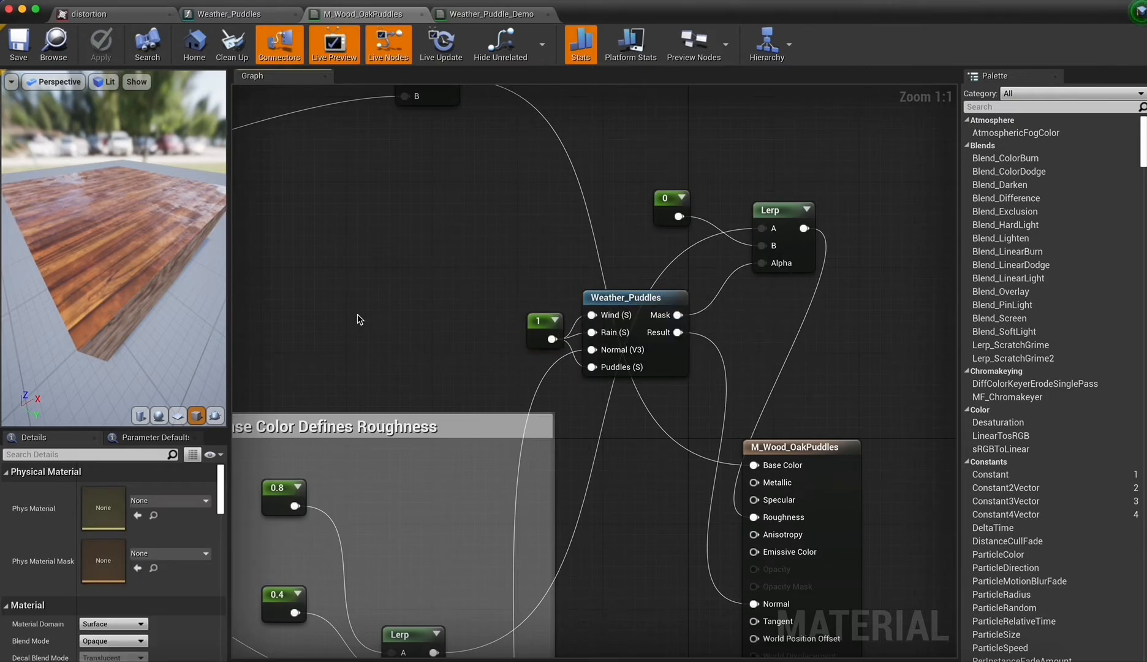
pyautogui.moveTo(116, 245); pyautogui.dragTo(184, 236)
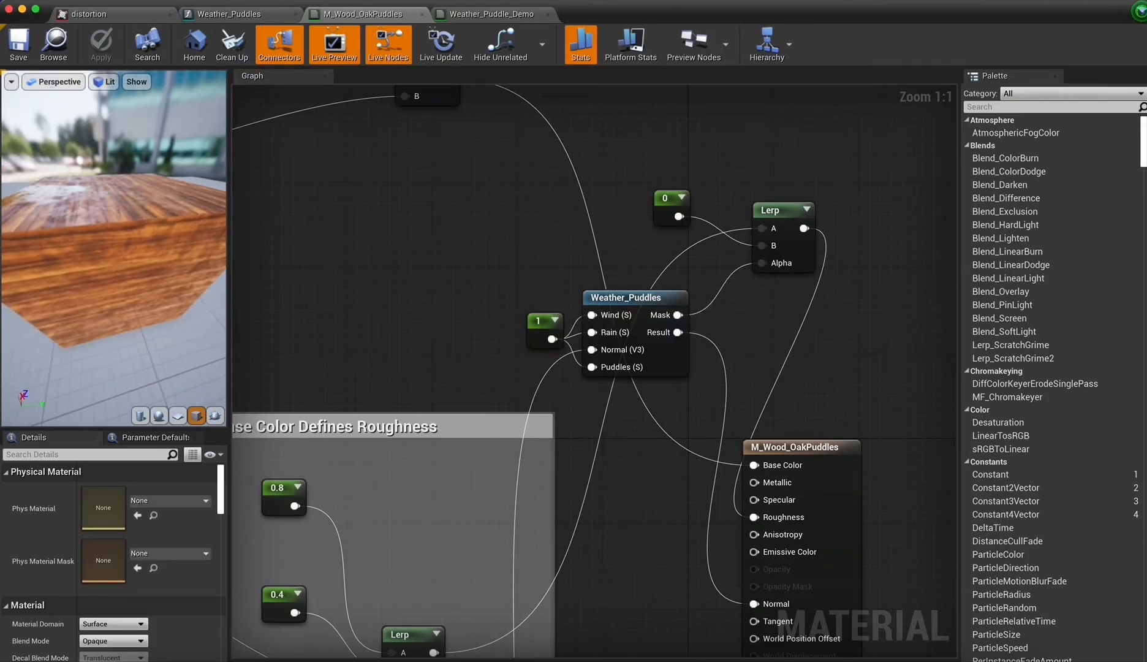
pyautogui.moveTo(38, 240); pyautogui.dragTo(154, 242)
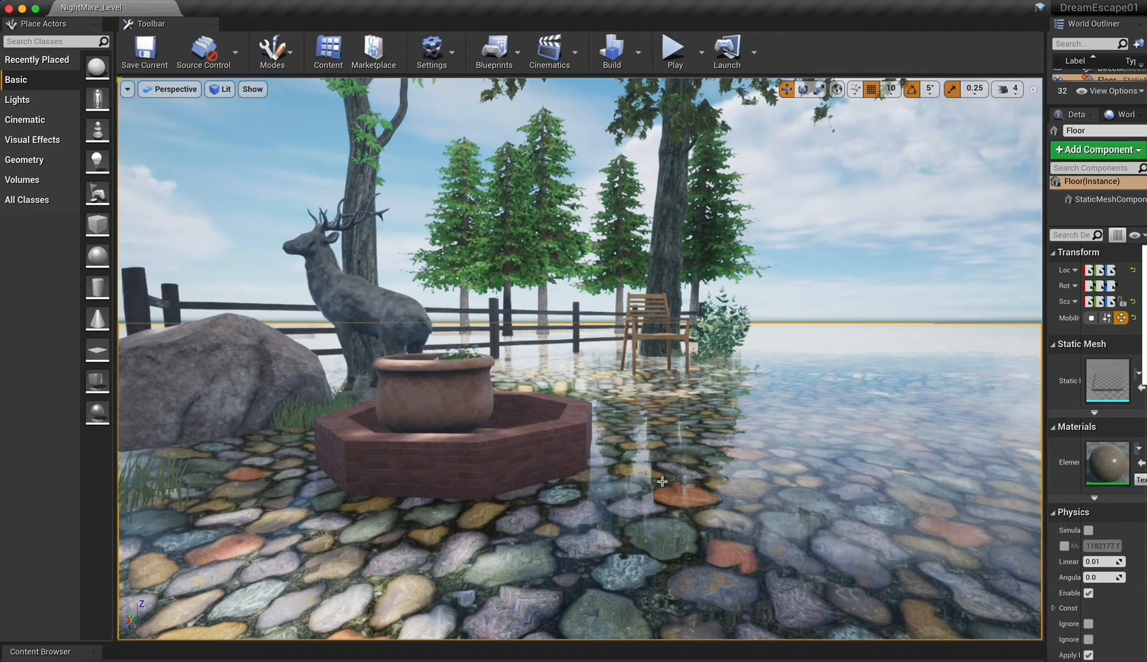
# Switch to the Weather_ripple_demo material and examine its ripple node chain, selecting only the Frac node.
pyautogui.click(1005, 660)
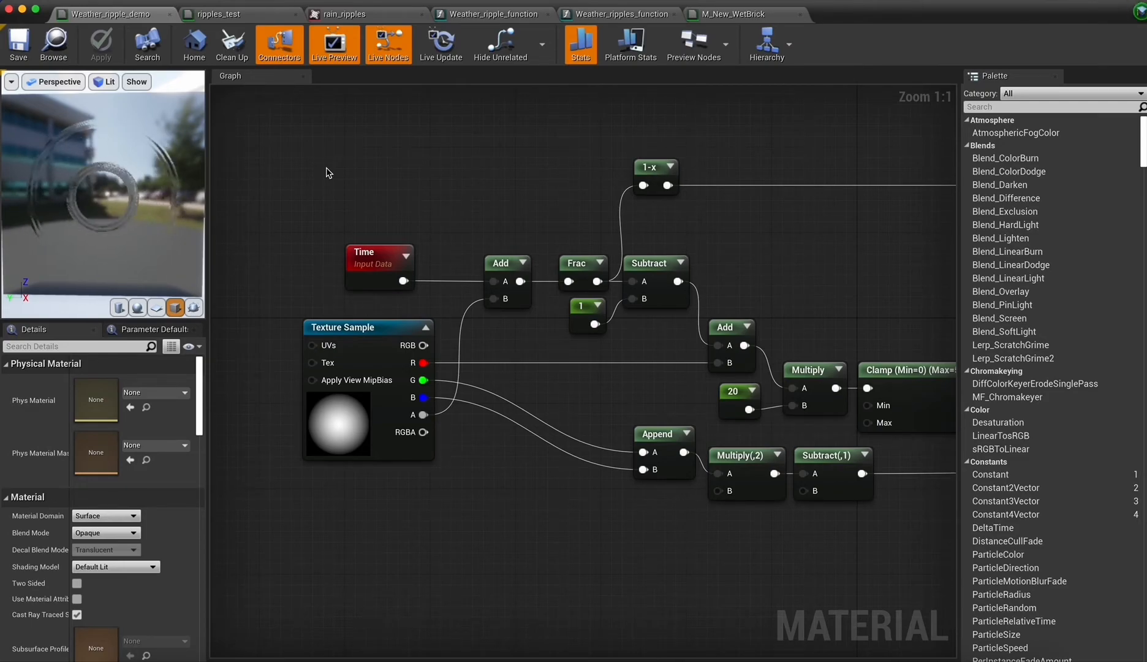
pyautogui.moveTo(277, 256); pyautogui.dragTo(889, 454)
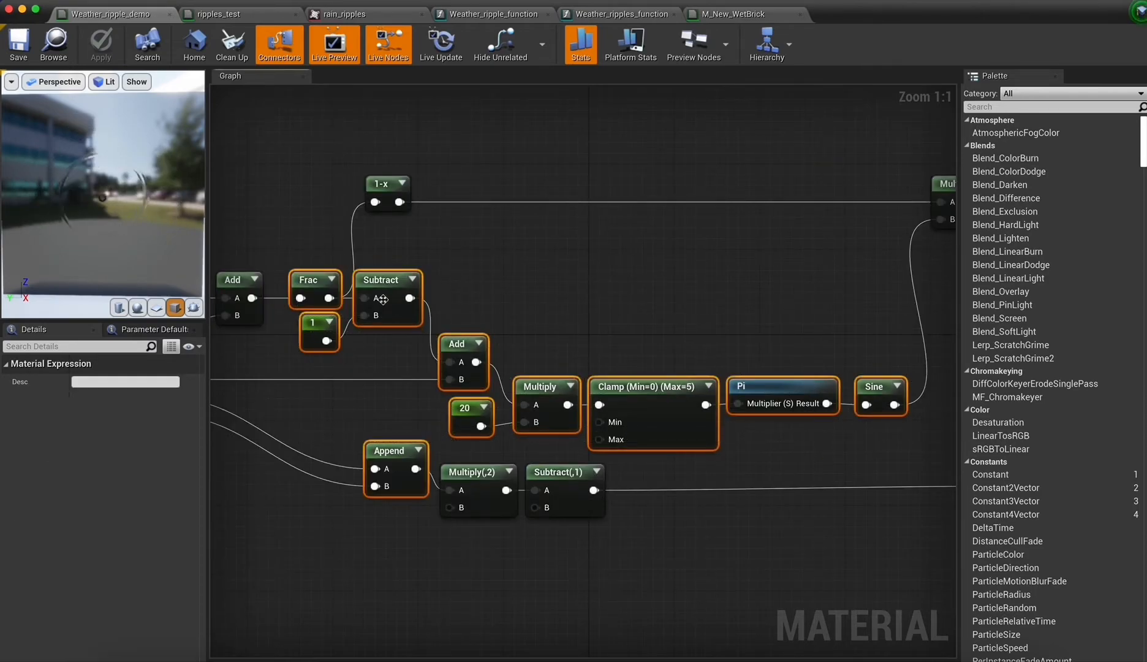
pyautogui.click(343, 280)
pyautogui.click(319, 280)
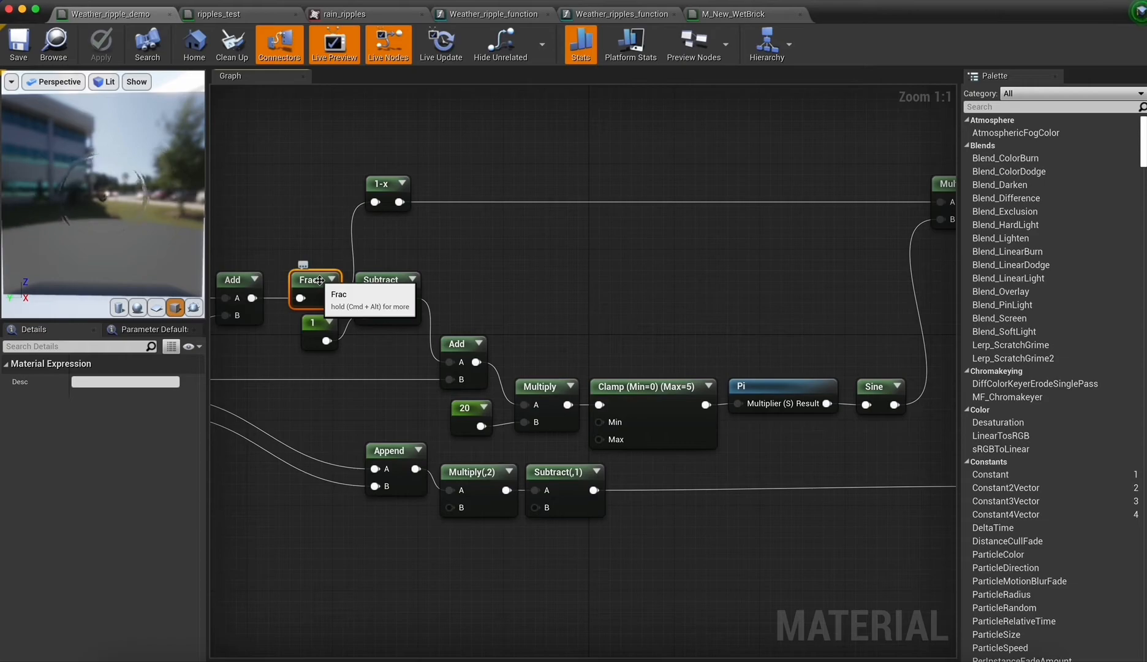
# Try Max Default values of 1 and 10 on the Clamp node before Pi, and return it to 5.
pyautogui.click(659, 392)
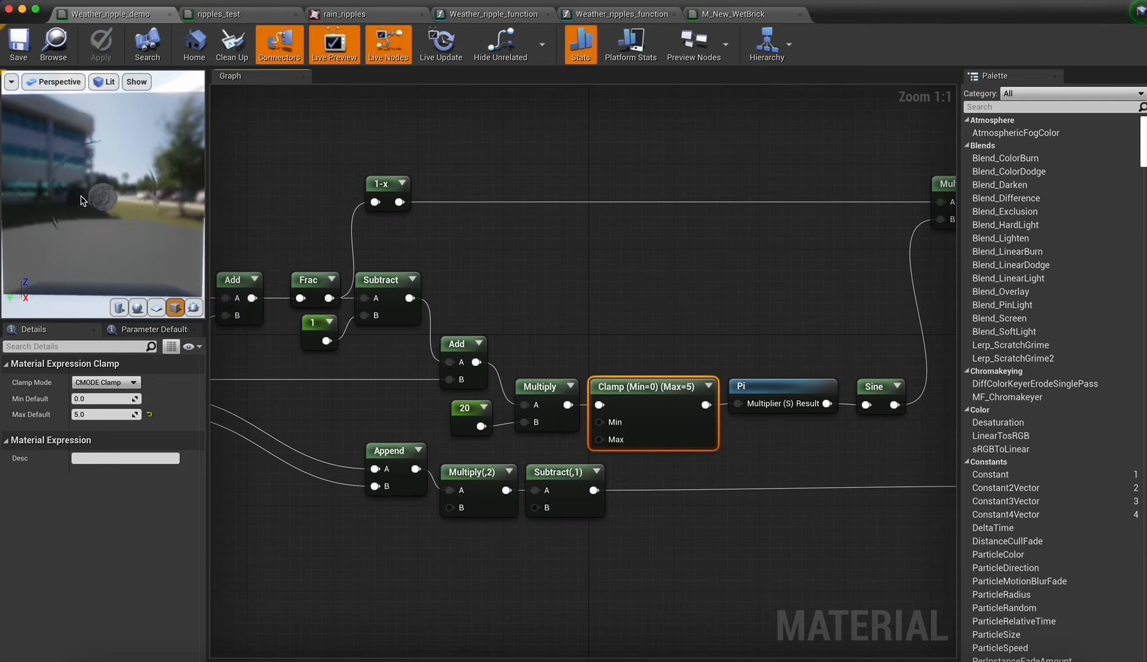
pyautogui.click(149, 414)
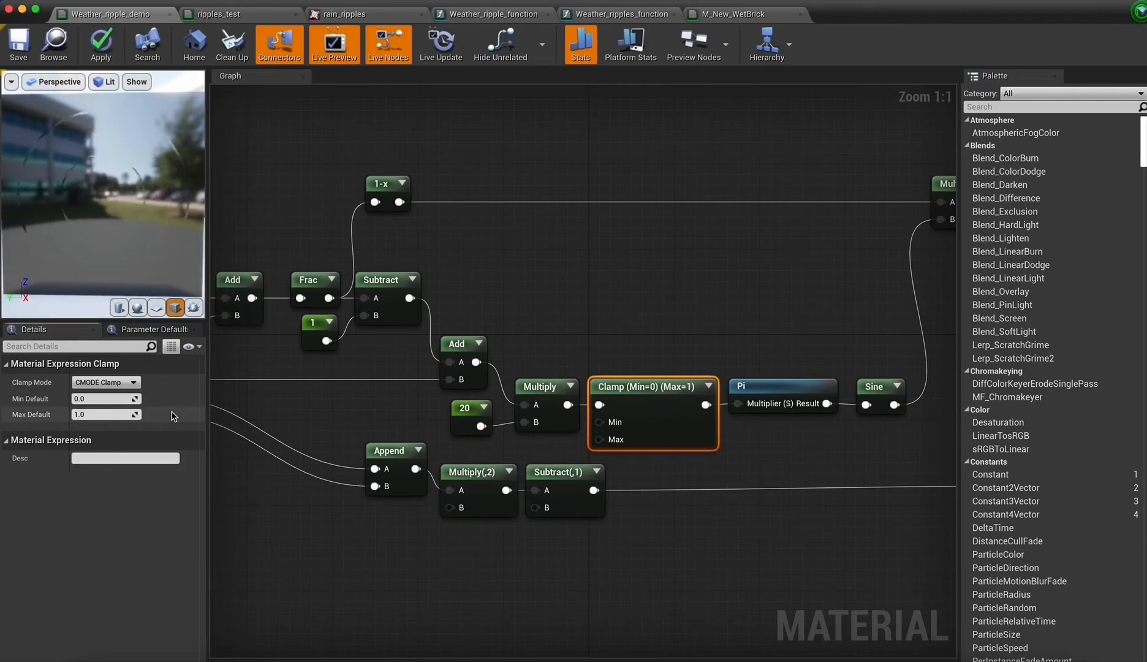
pyautogui.click(109, 414)
pyautogui.write('10')
pyautogui.press('Return')
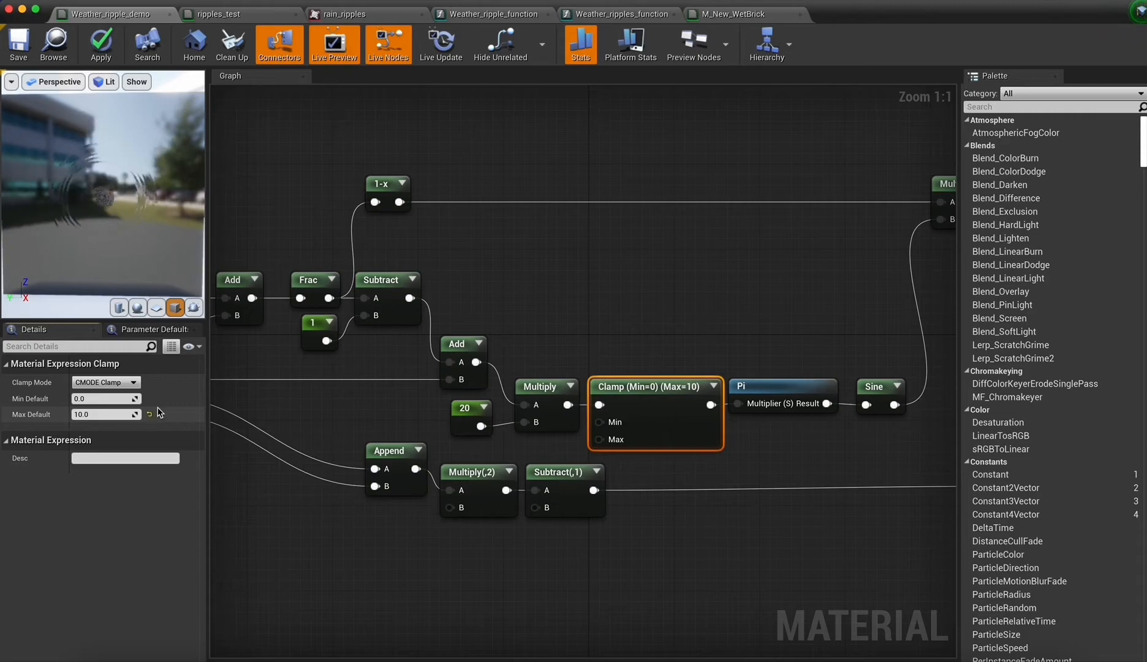
pyautogui.click(113, 414)
pyautogui.write('5')
pyautogui.press('Return')
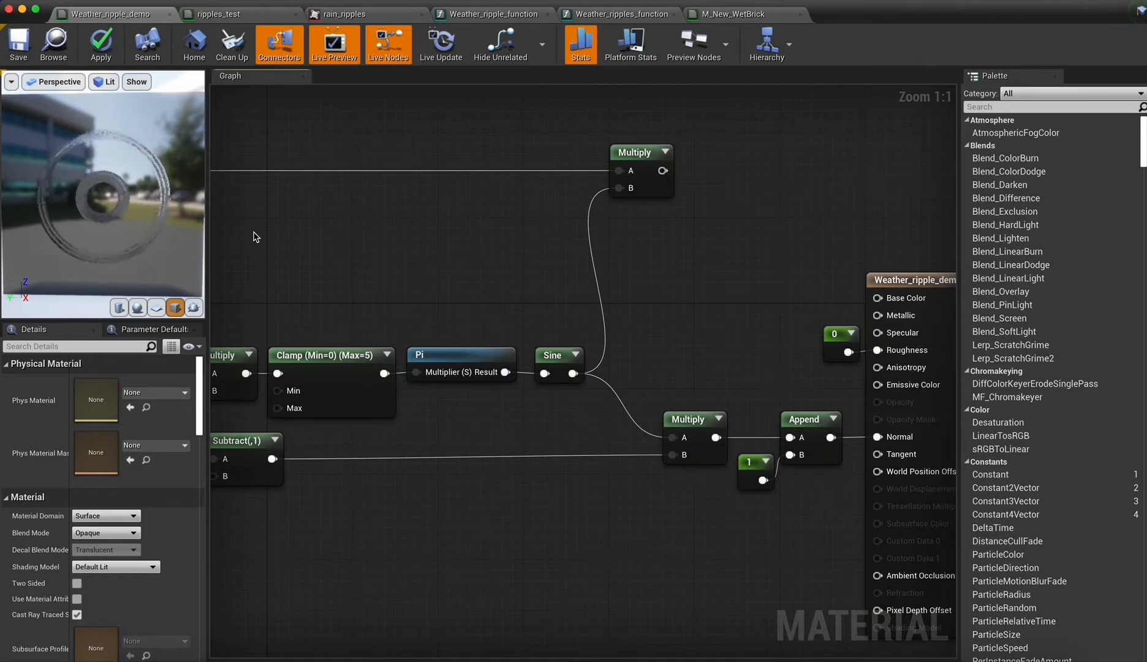
# Connect the output of the Multiply combining 1-x and Sine to input A of the Multiply that feeds the final Append.
pyautogui.click(381, 199)
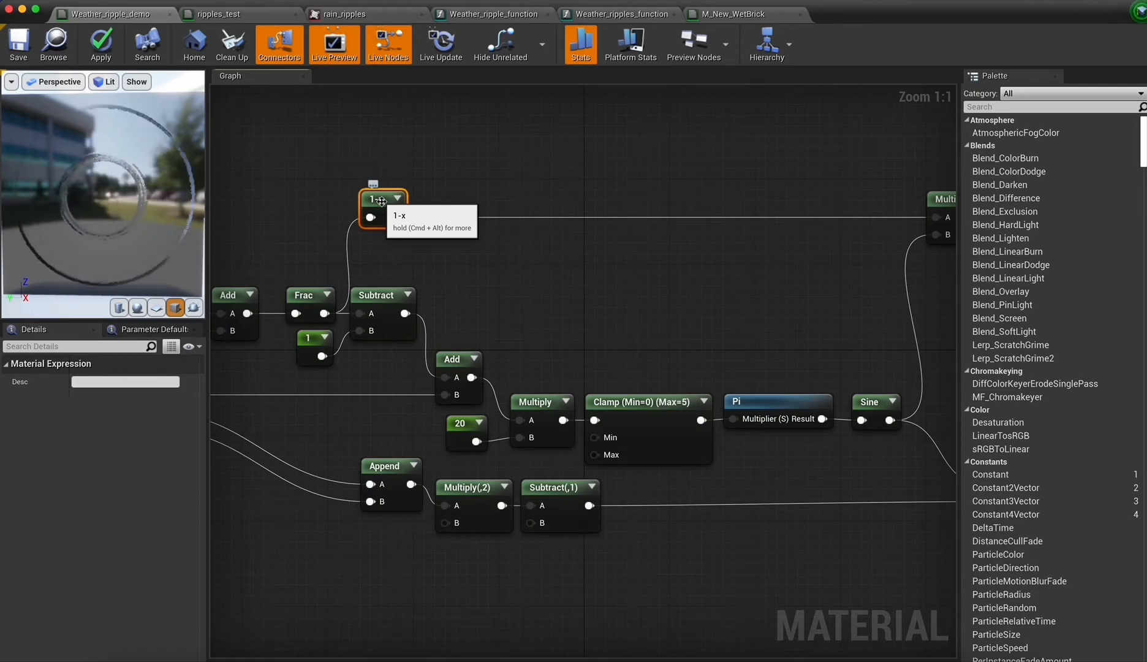
pyautogui.hscroll(6, 546, 303)
pyautogui.moveTo(631, 148); pyautogui.dragTo(639, 417)
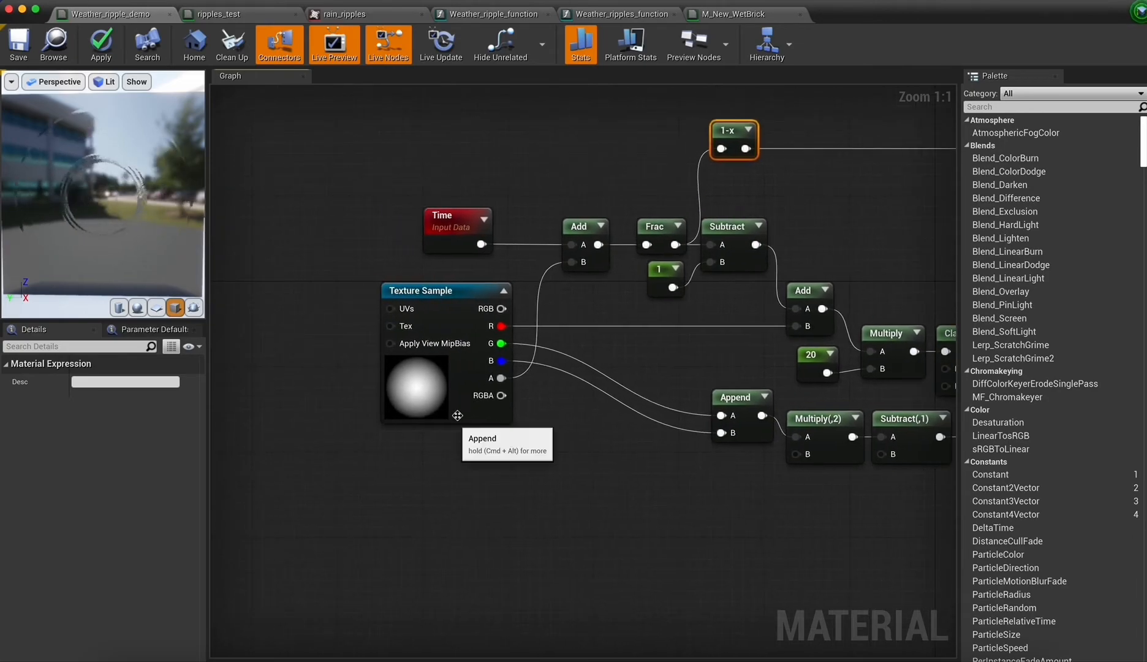
# Assign the rain_ripples texture to the Texture Sample node.
pyautogui.click(153, 501)
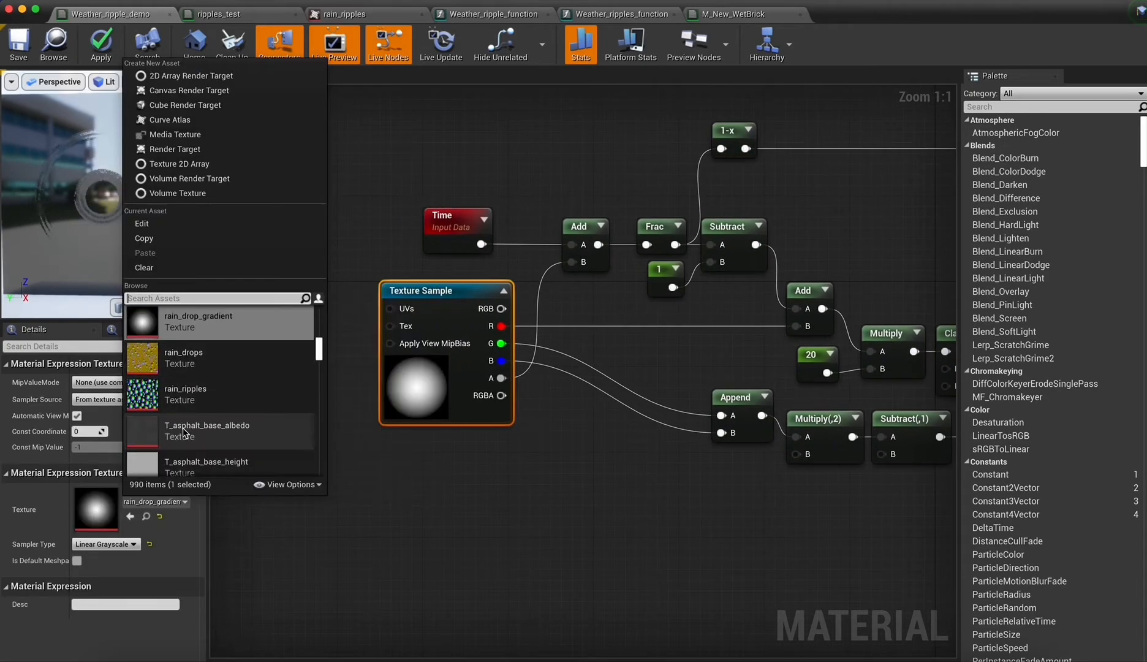
pyautogui.click(184, 394)
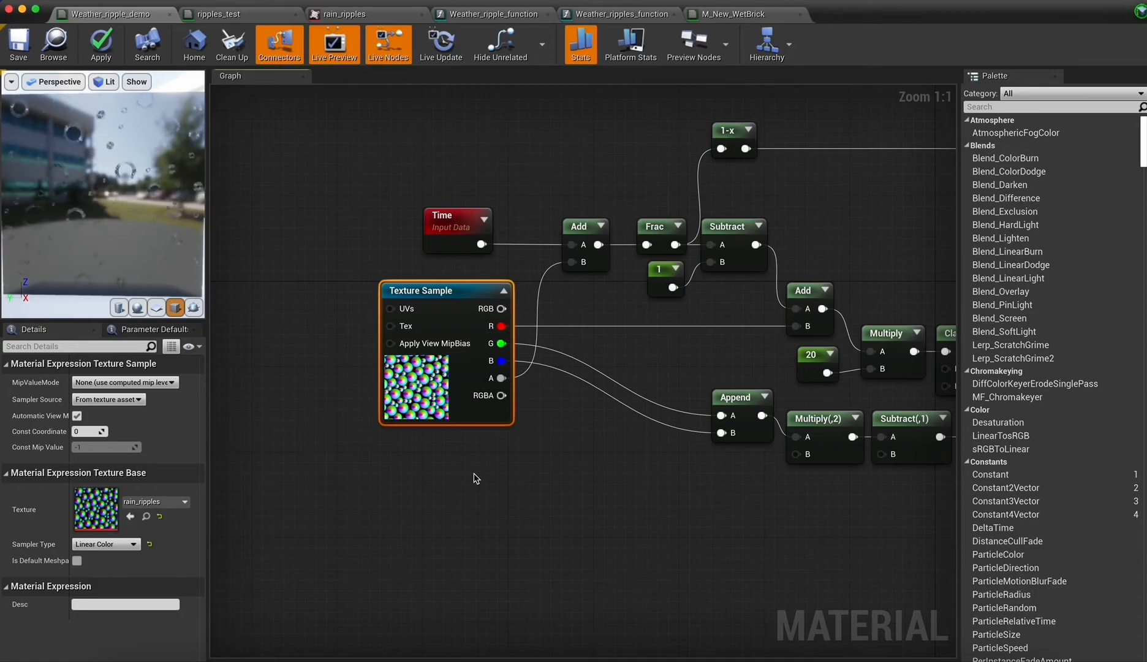
# Break the link from the Texture Sample's alpha to the Add node's B input and reconnect it.
pyautogui.moveTo(601, 448); pyautogui.dragTo(490, 462, button='right')
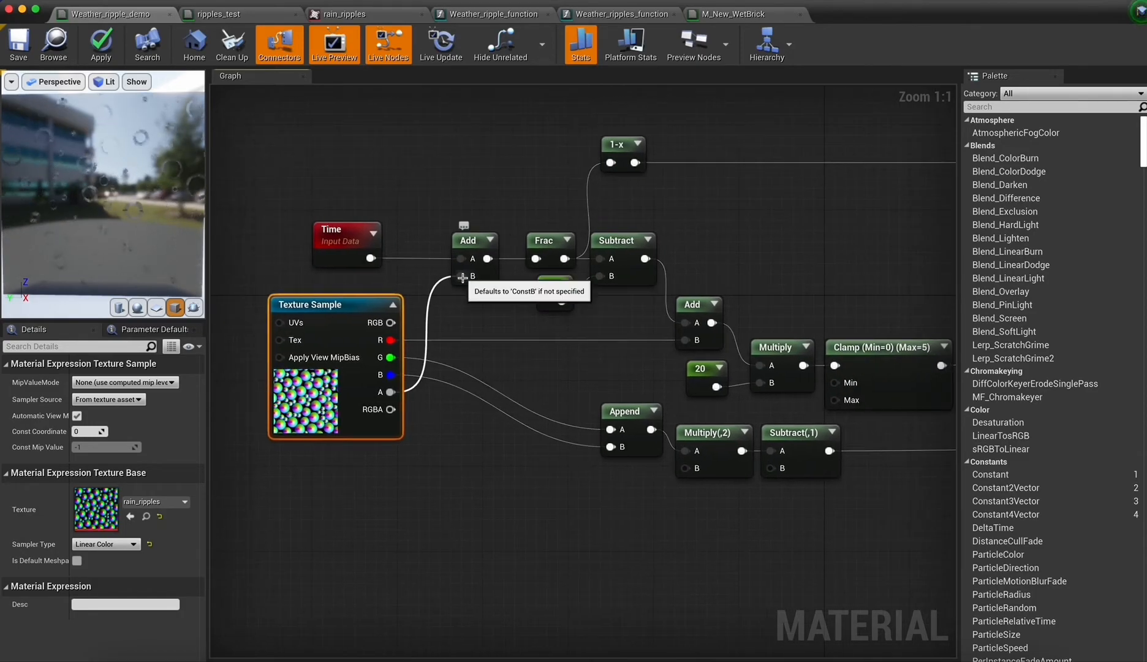
pyautogui.keyDown('alt'); pyautogui.click(460, 275); pyautogui.keyUp('alt')
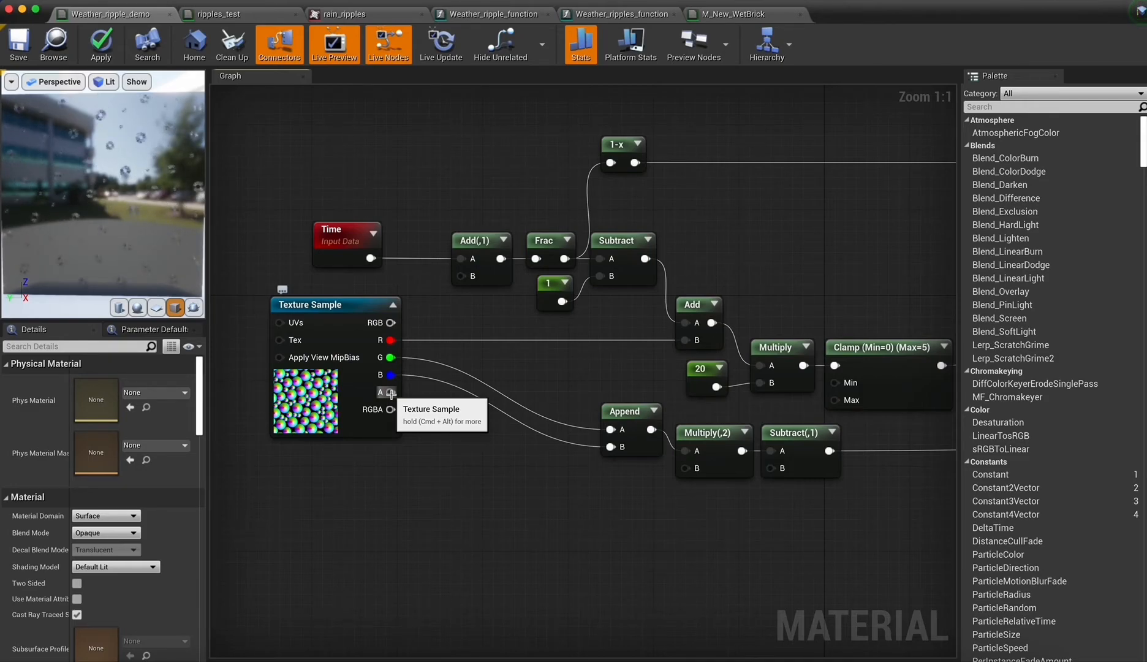
pyautogui.moveTo(390, 392); pyautogui.dragTo(464, 274)
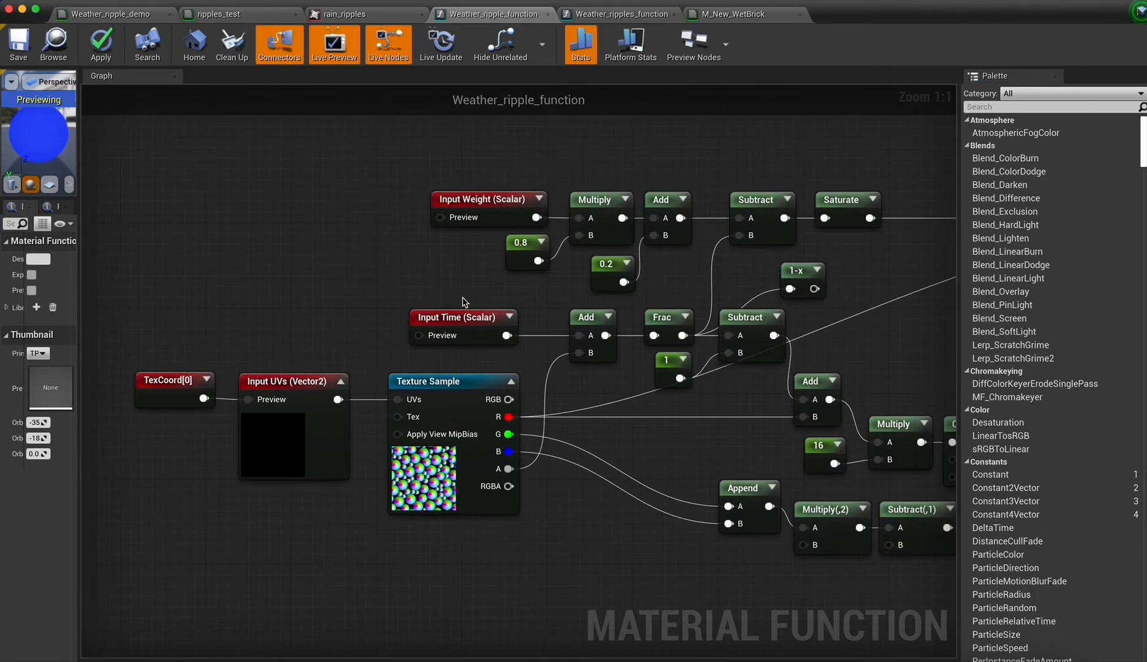
# Examine the Weather_ripples_function graph, its use in M_New_WetBrick and the brick material's MakeItSmall group and preview.
pyautogui.click(615, 18)
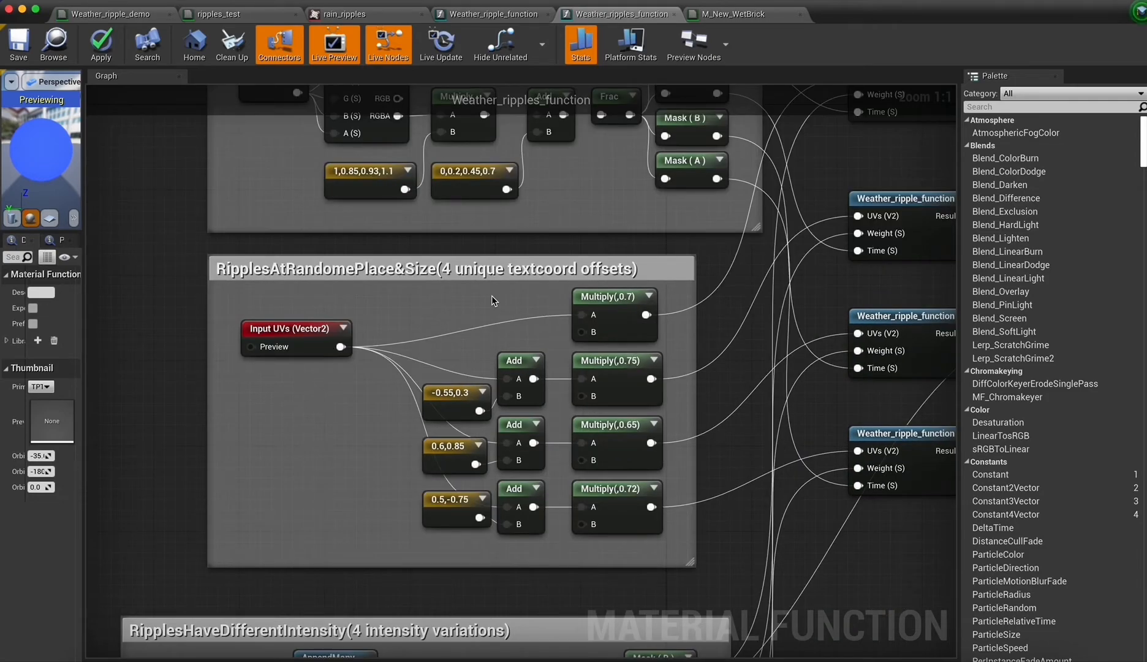
pyautogui.scroll(-4, 491, 296)
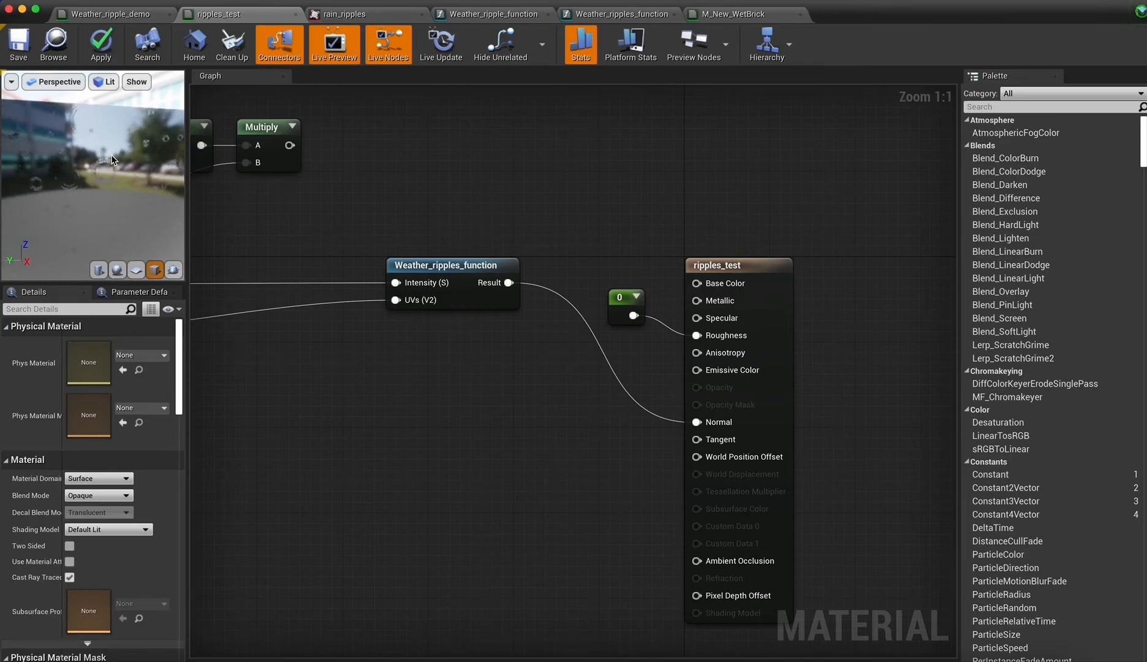
pyautogui.click(729, 13)
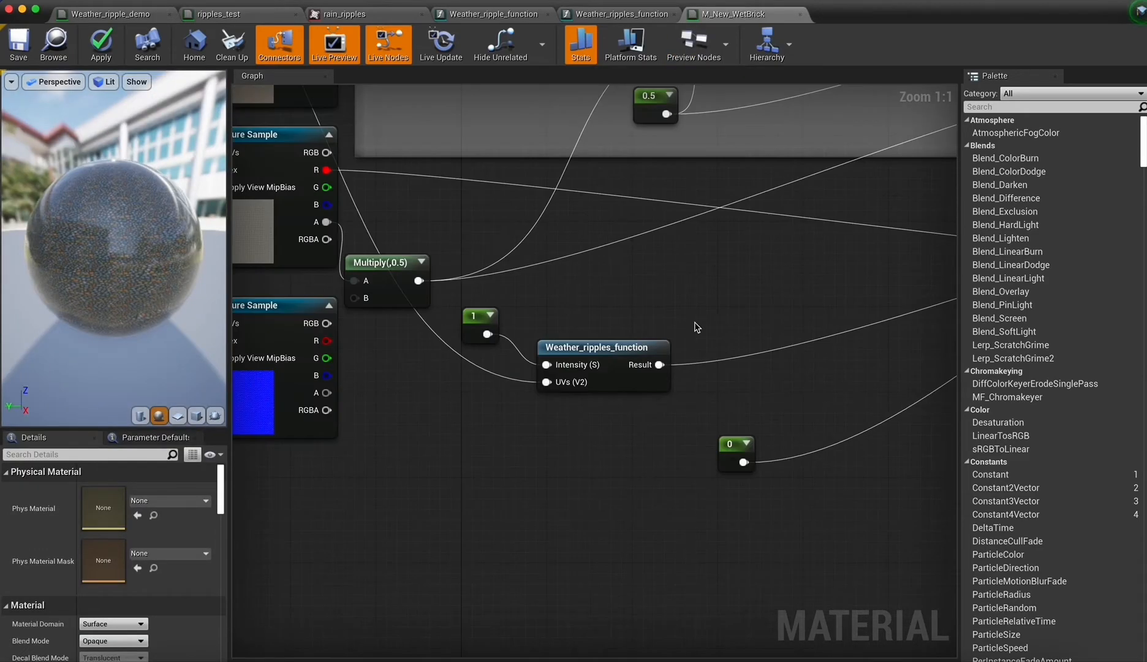
pyautogui.moveTo(696, 327); pyautogui.dragTo(642, 438, button='right')
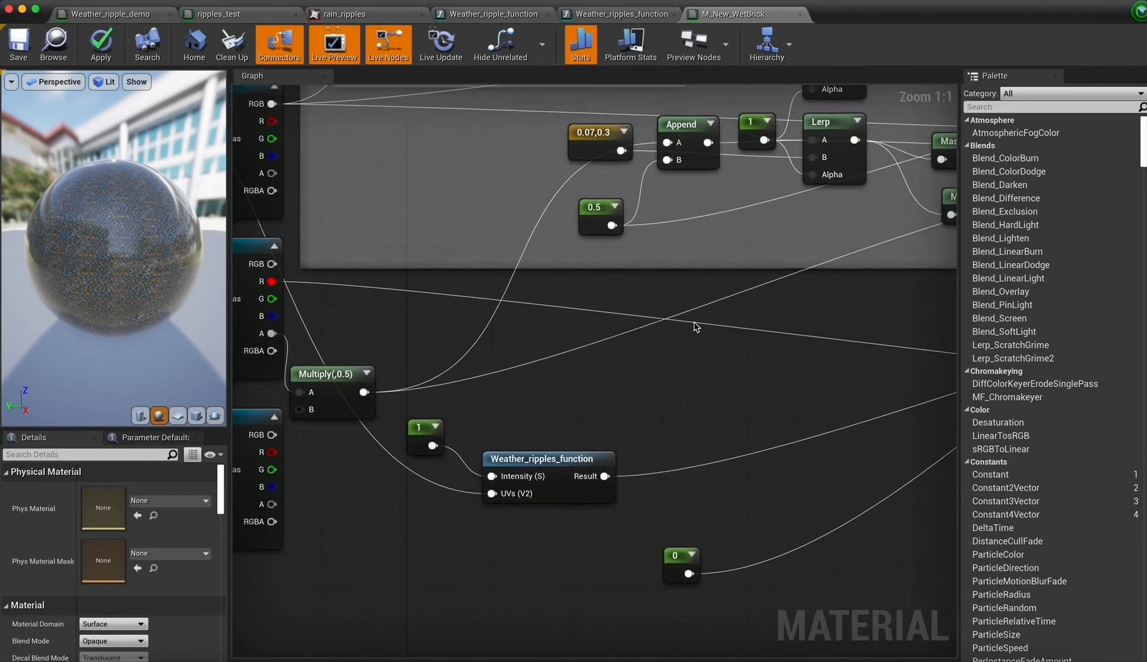
pyautogui.moveTo(734, 427); pyautogui.dragTo(491, 501, button='right')
pyautogui.moveTo(624, 333)
pyautogui.mouseDown(button='right')
pyautogui.moveTo(931, 355)
pyautogui.moveTo(979, 421)
pyautogui.moveTo(1096, 365)
pyautogui.mouseUp(button='right')
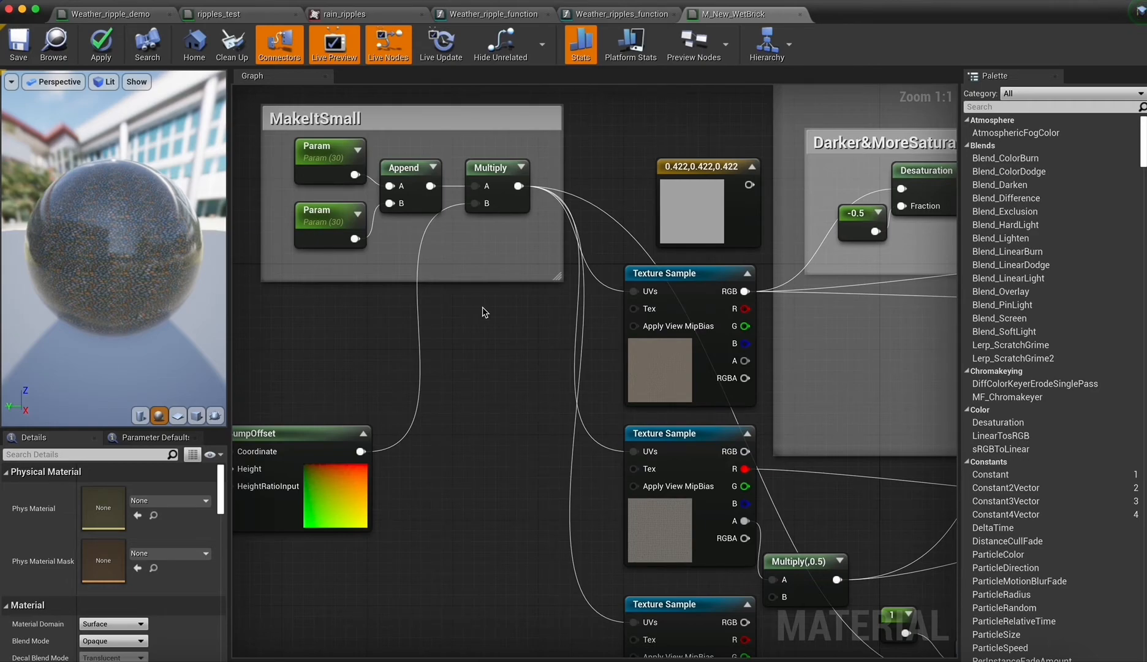
pyautogui.moveTo(483, 307); pyautogui.dragTo(519, 358, button='right')
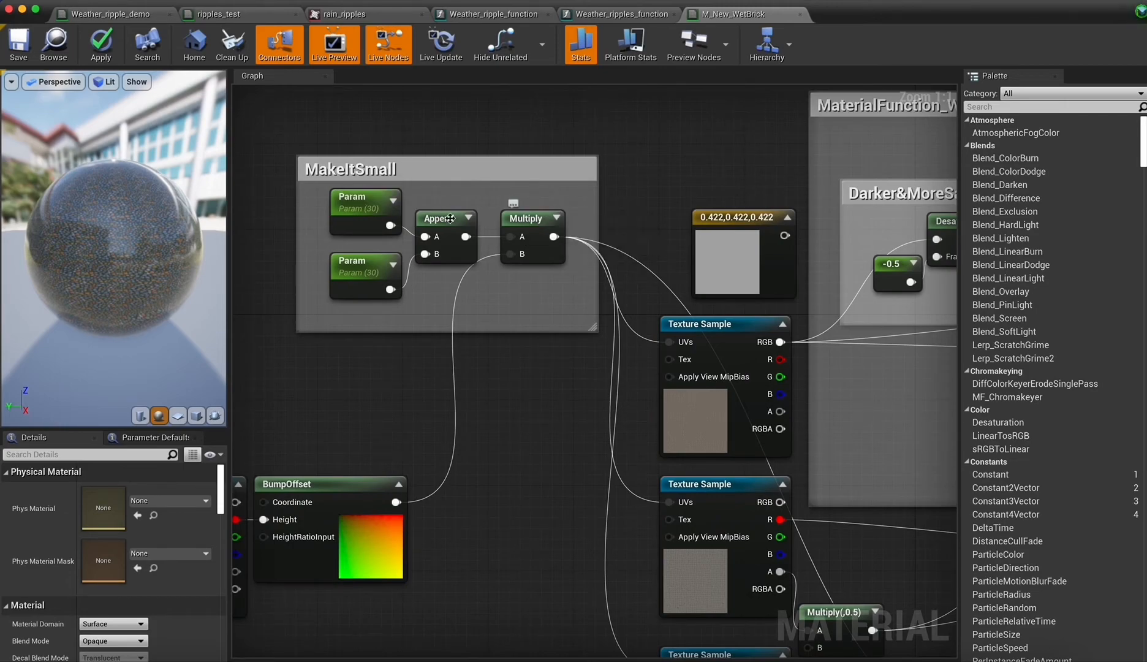
pyautogui.moveTo(143, 246); pyautogui.dragTo(97, 179)
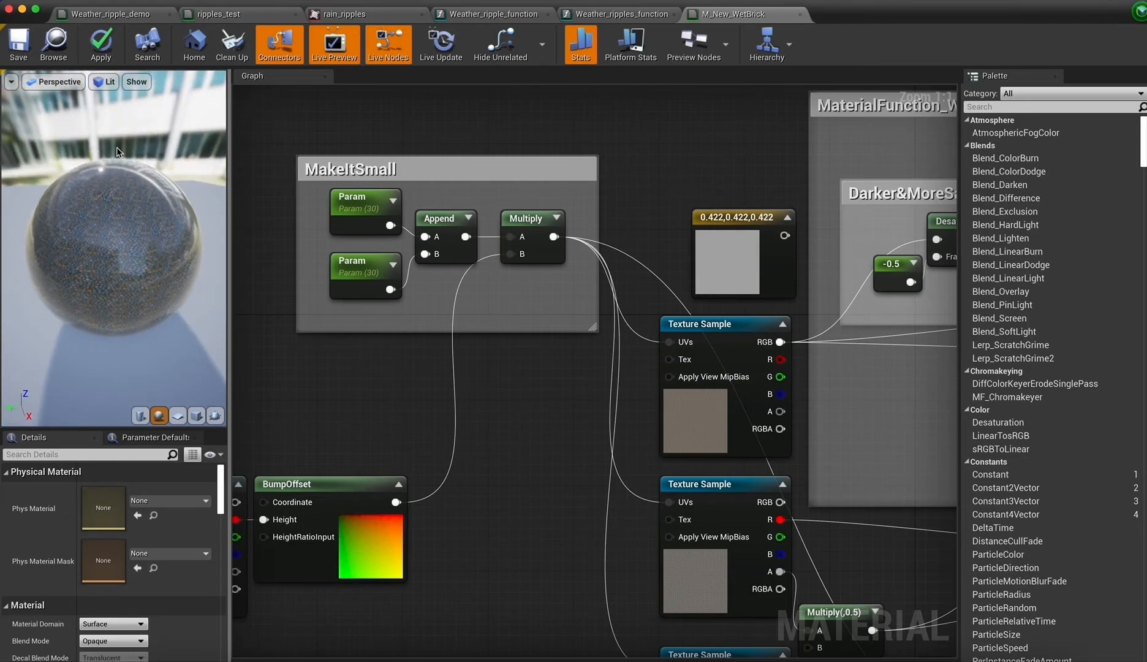
# Bring up the M_Rain_Drops_Demo material and examine its NormalCoordinate, TimeMask and StaticRainDrop node groups.
pyautogui.click(21, 9)
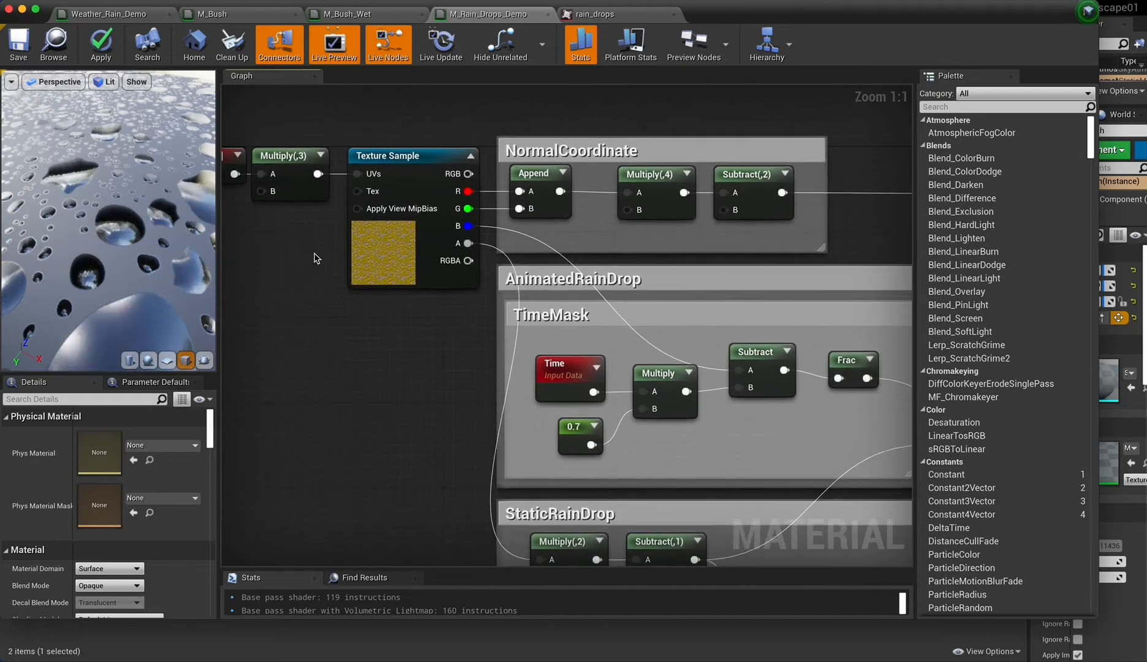
pyautogui.hscroll(1, 315, 258)
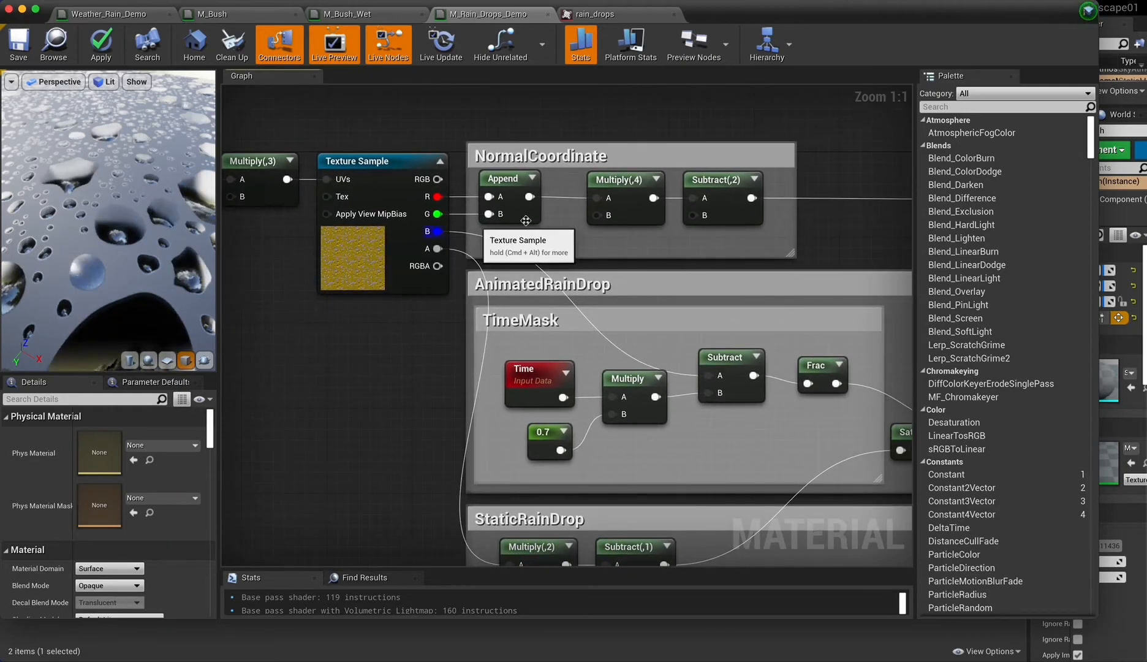
pyautogui.hscroll(2, 412, 421)
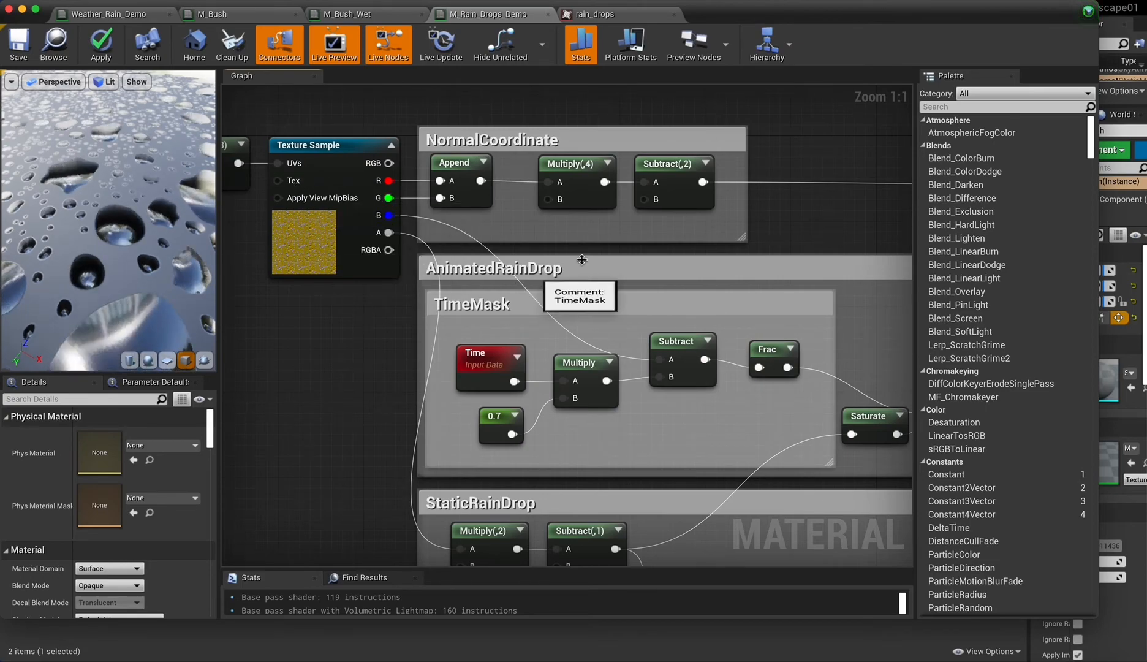
pyautogui.scroll(2, 635, 248)
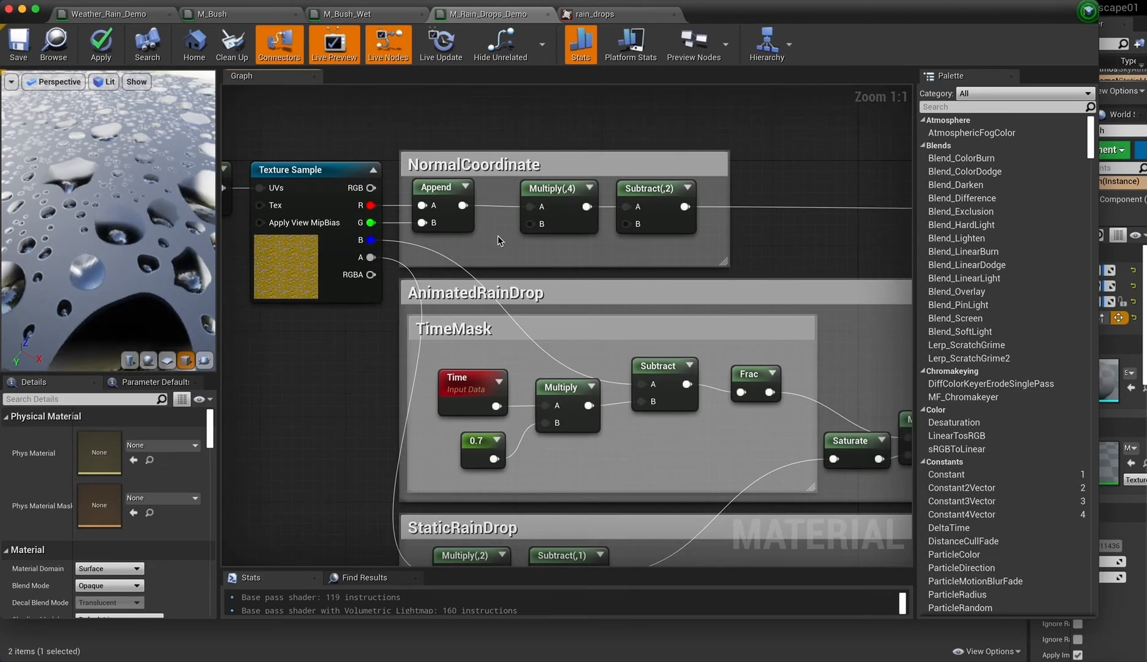
pyautogui.moveTo(598, 231); pyautogui.dragTo(104, 231, button='right')
pyautogui.moveTo(781, 276); pyautogui.dragTo(735, 267, button='right')
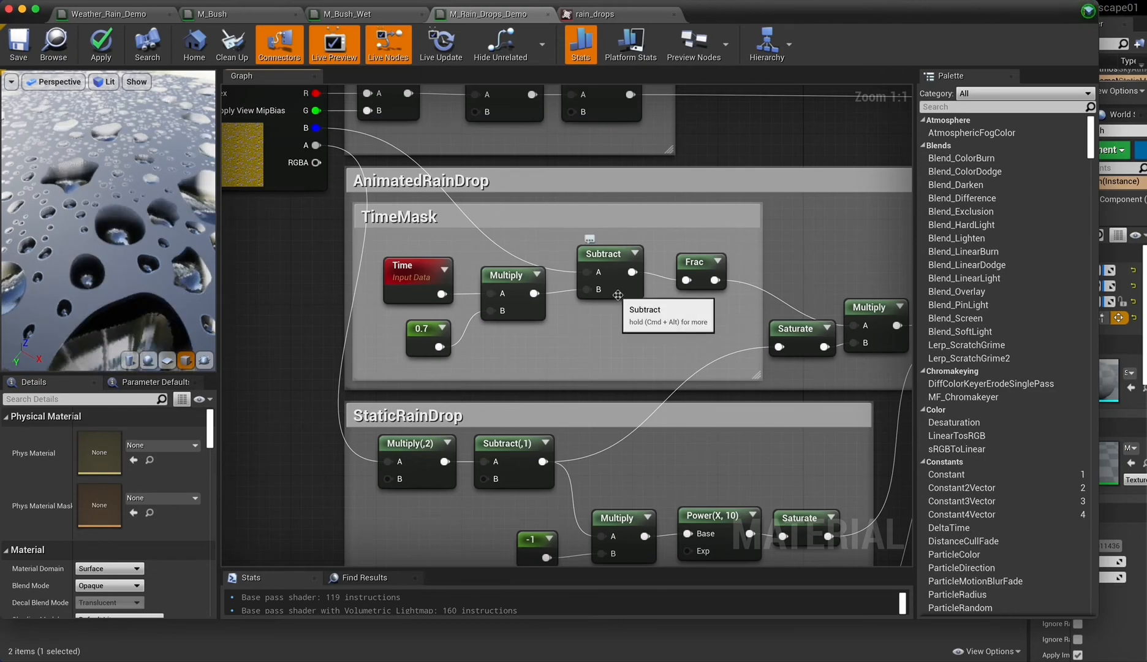
pyautogui.moveTo(571, 319); pyautogui.dragTo(485, 276, button='right')
pyautogui.moveTo(611, 408); pyautogui.dragTo(630, 348, button='right')
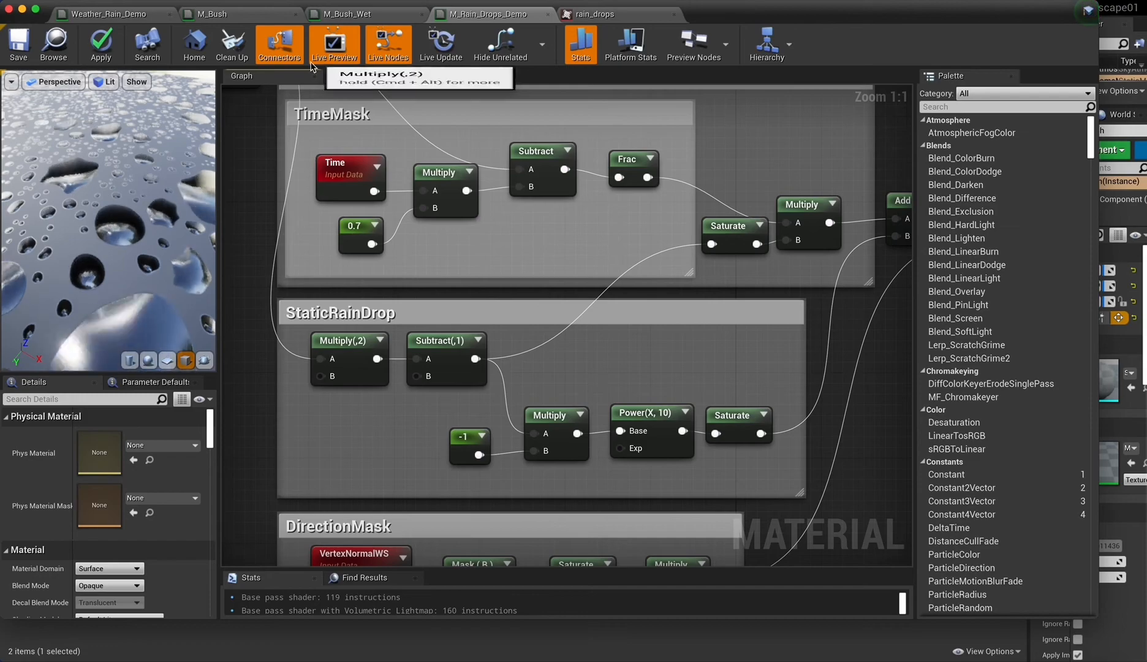
# Open the rain_drops texture and inspect its alpha channel and colour channel display options.
pyautogui.click(581, 15)
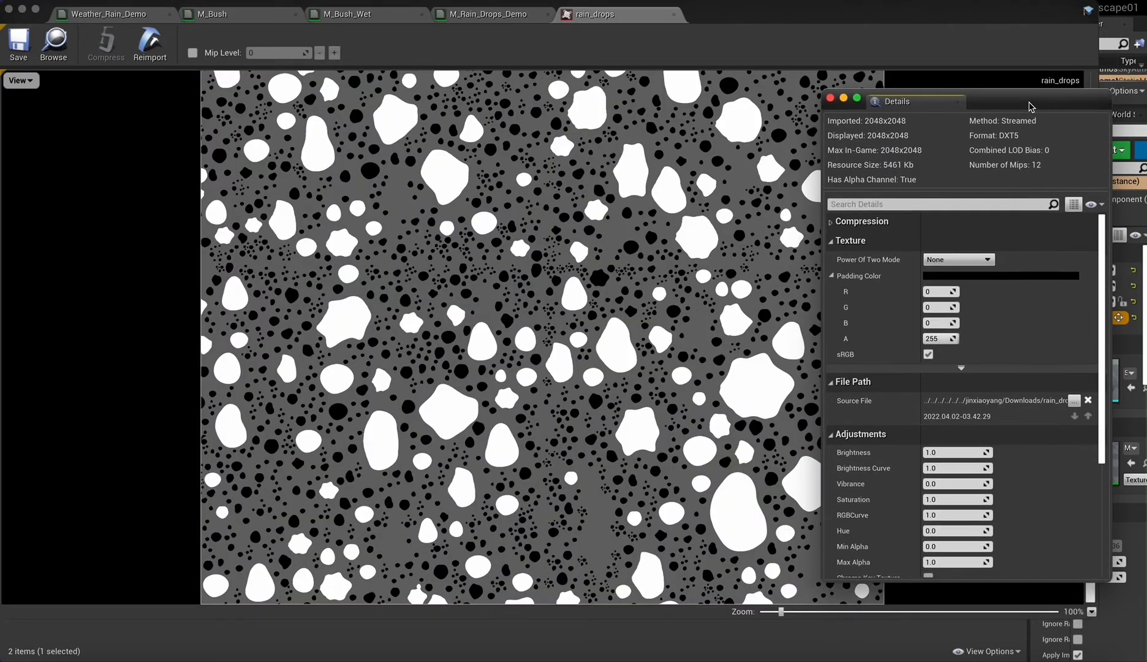
pyautogui.click(28, 81)
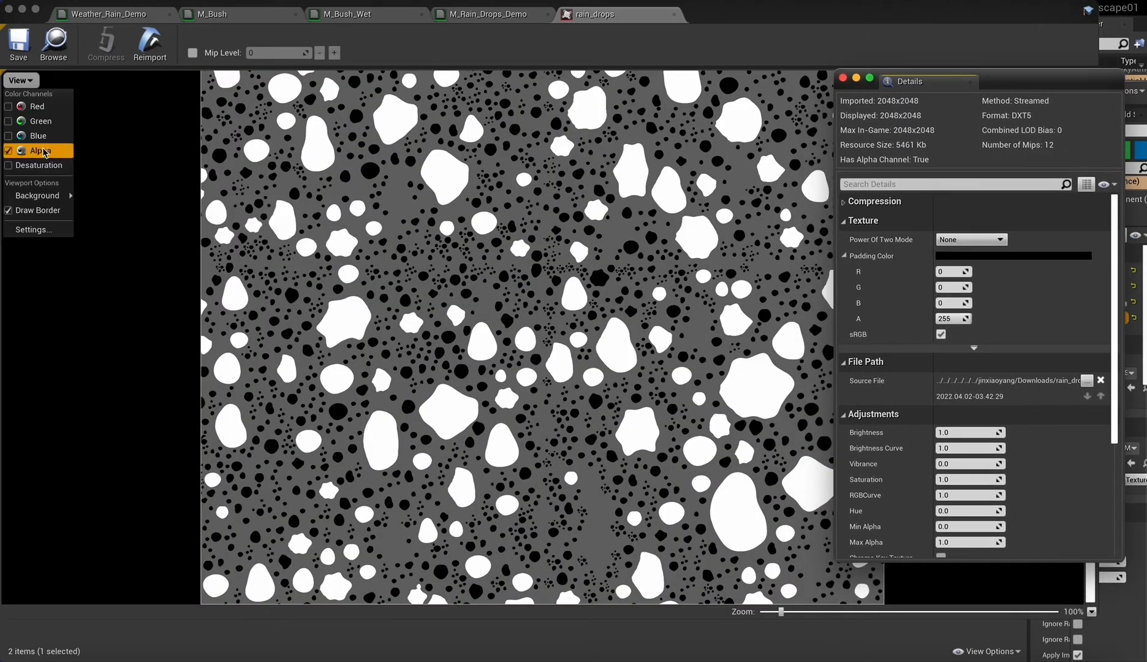
pyautogui.click(312, 299)
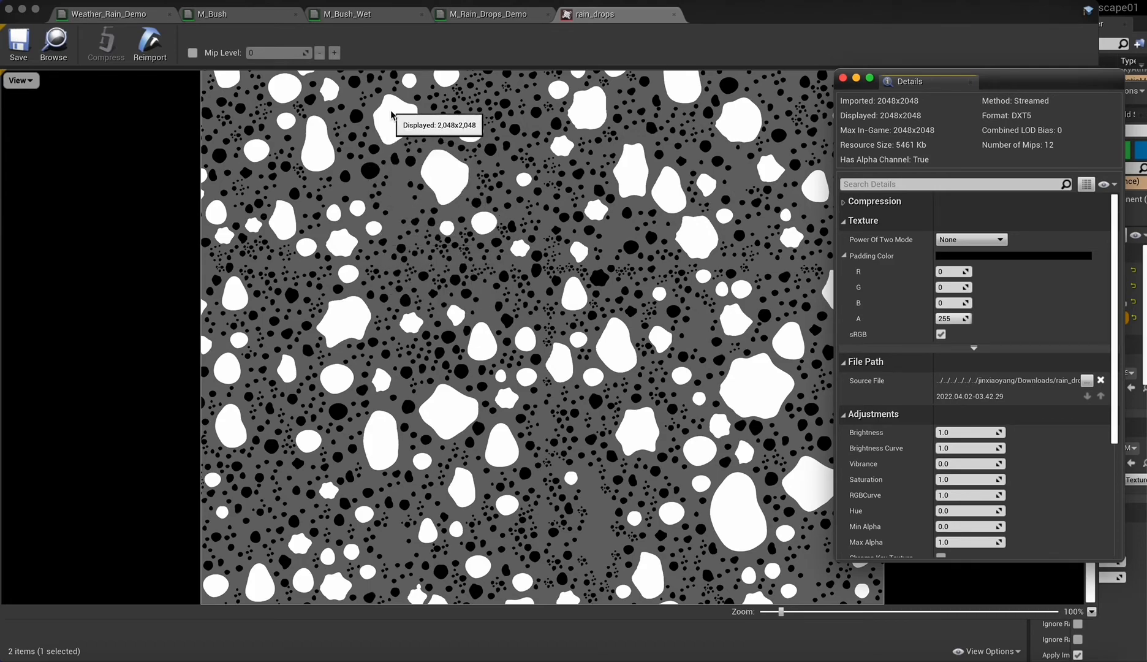
# Review M_Rain_Drops_Demo's DirectionMask, roughness and normal chains, checking them against the rain_drops texture.
pyautogui.click(488, 14)
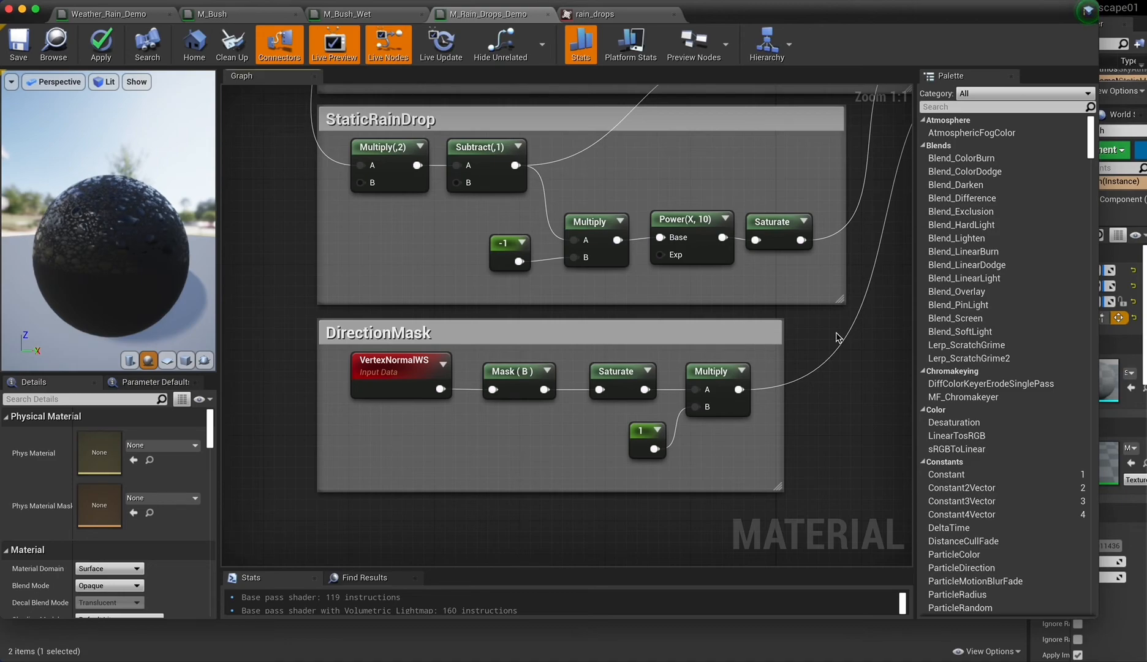
pyautogui.hscroll(6, 847, 343)
pyautogui.scroll(7, 847, 343)
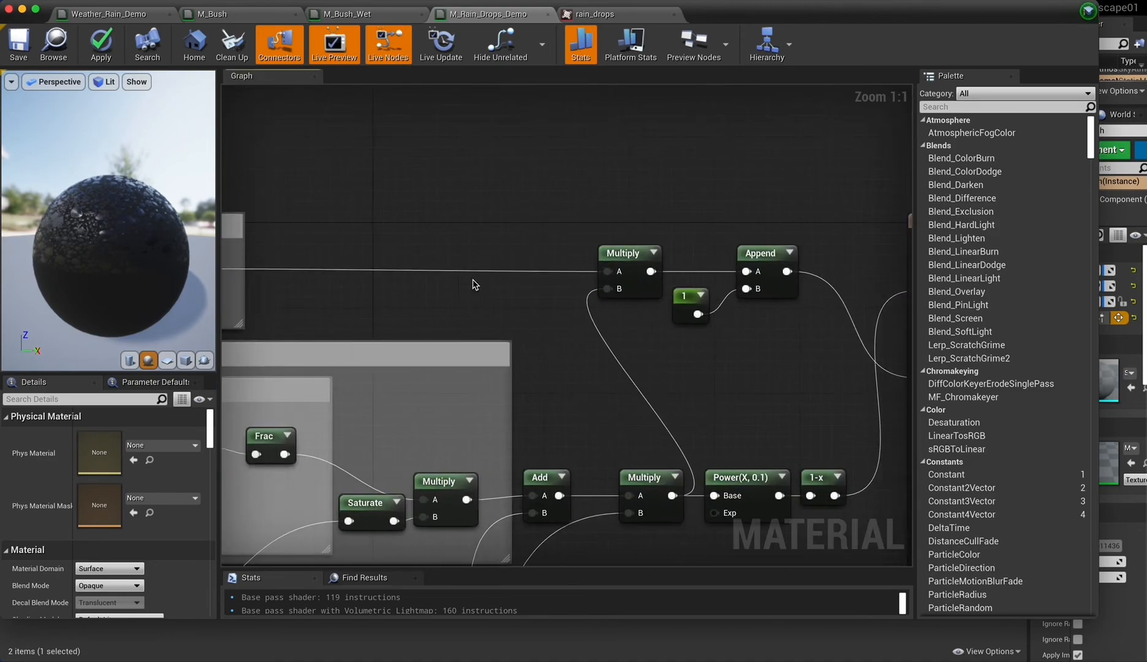
pyautogui.hscroll(-4, 472, 280)
pyautogui.hscroll(-1, 473, 280)
pyautogui.hscroll(-4, 325, 237)
pyautogui.scroll(-2, 325, 236)
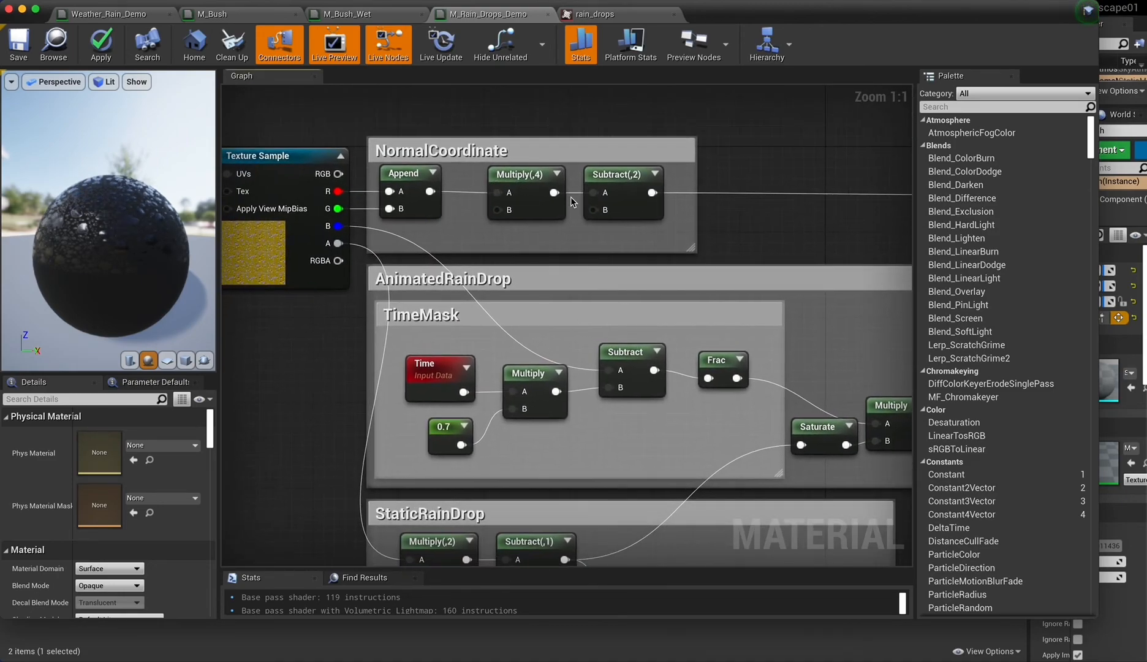
pyautogui.click(604, 14)
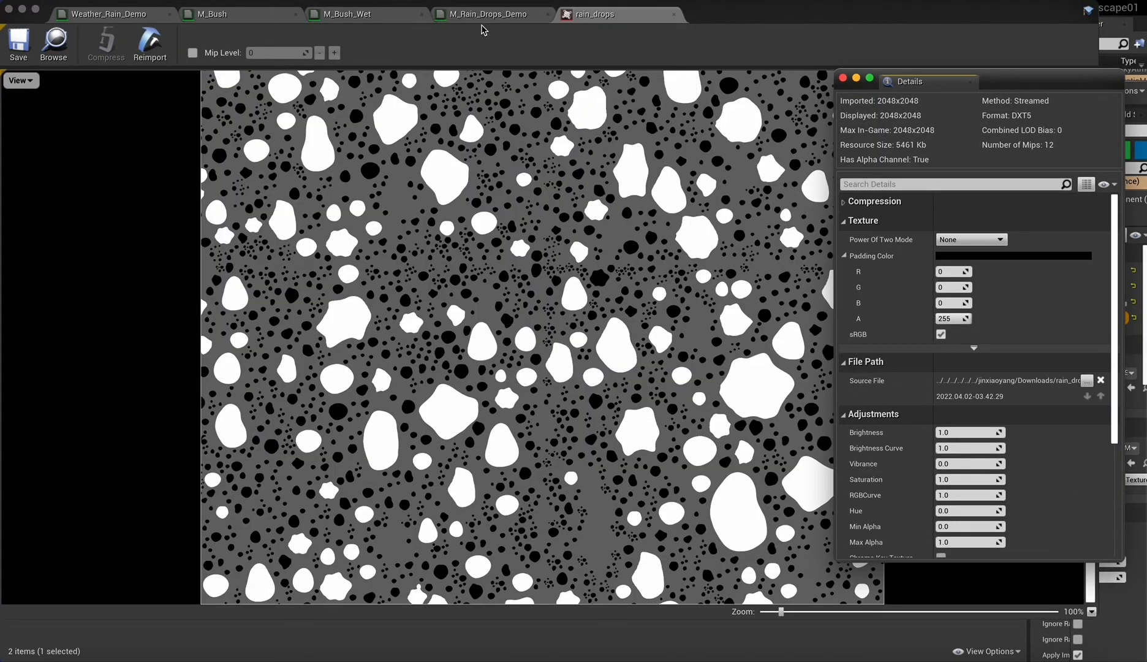
pyautogui.click(510, 19)
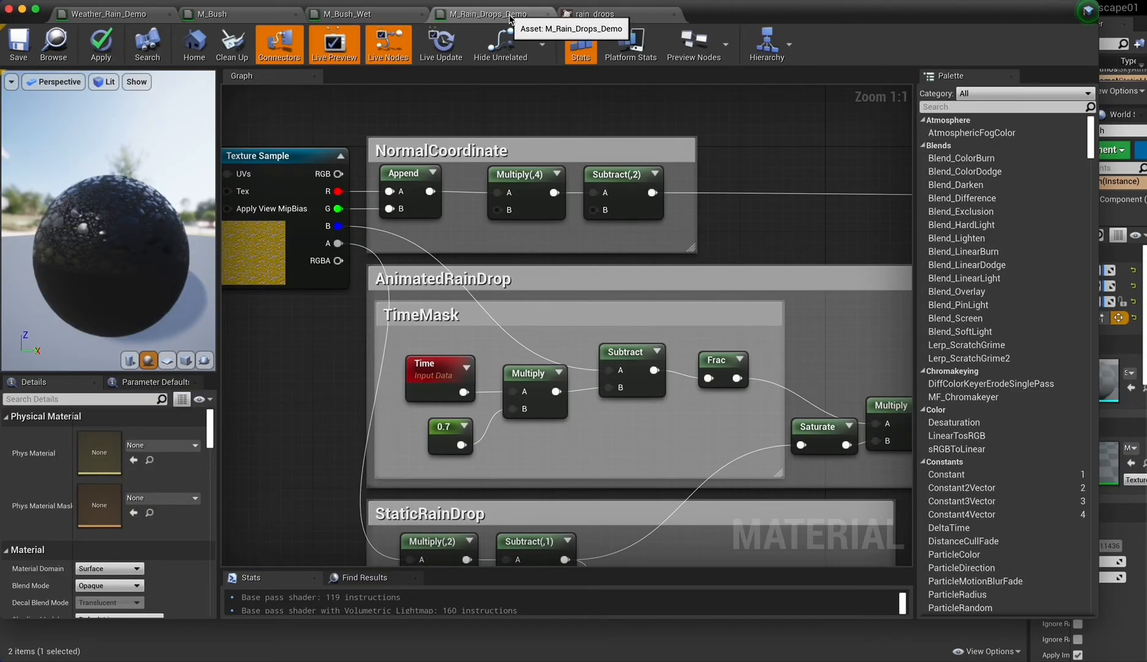
# Switch to the M_Bush_Wet material and examine how the raindrop normals are added to the leaf normal map, including the preview.
pyautogui.click(349, 13)
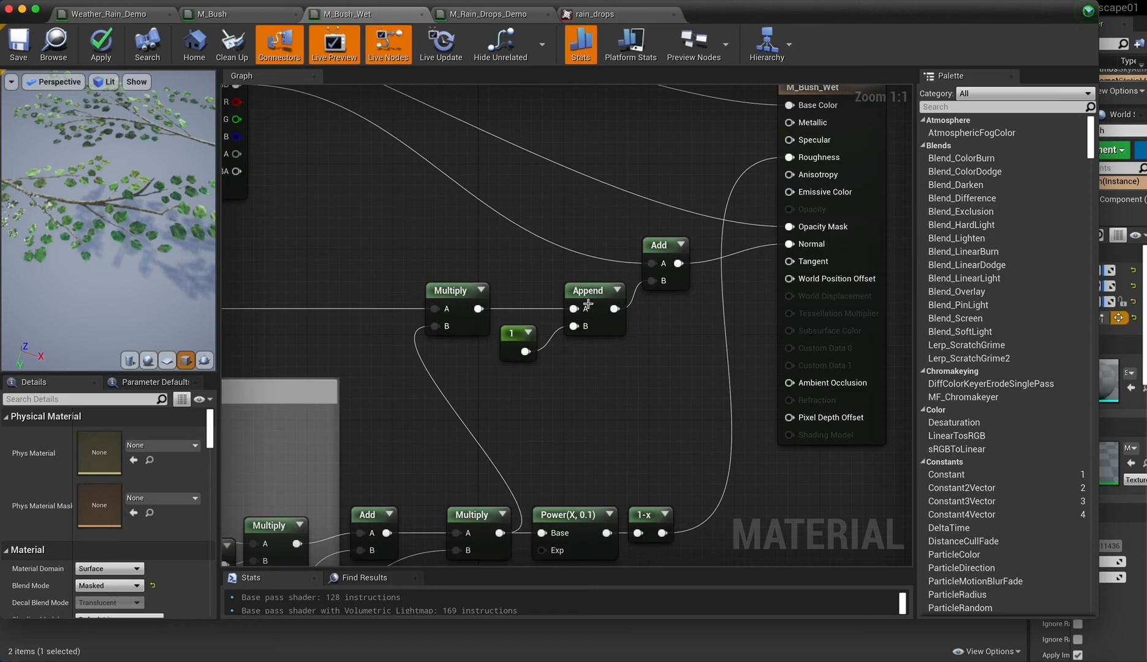
pyautogui.scroll(3, 657, 292)
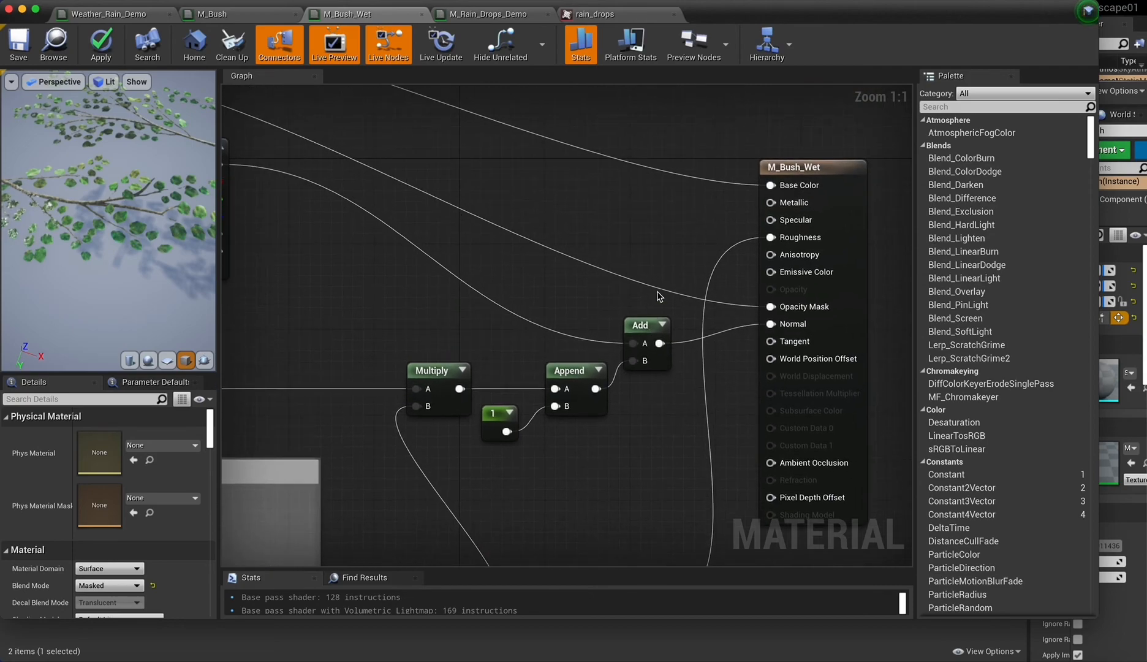
pyautogui.hscroll(-6, 657, 291)
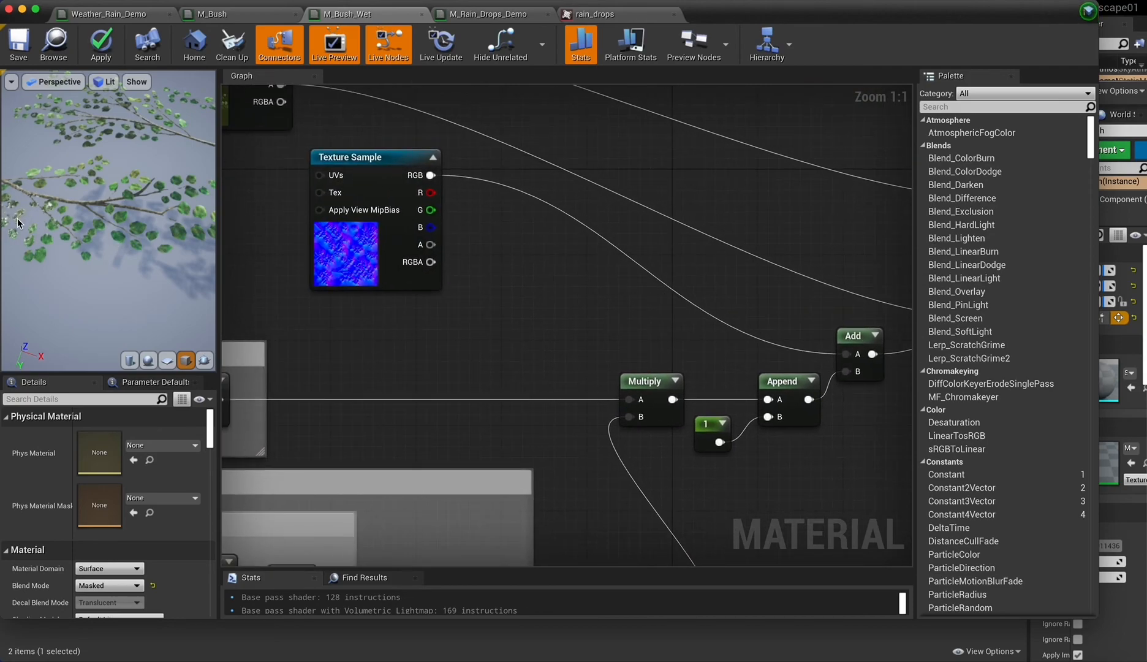
pyautogui.moveTo(35, 234)
pyautogui.mouseDown()
pyautogui.moveTo(98, 209)
pyautogui.moveTo(35, 234)
pyautogui.mouseUp()
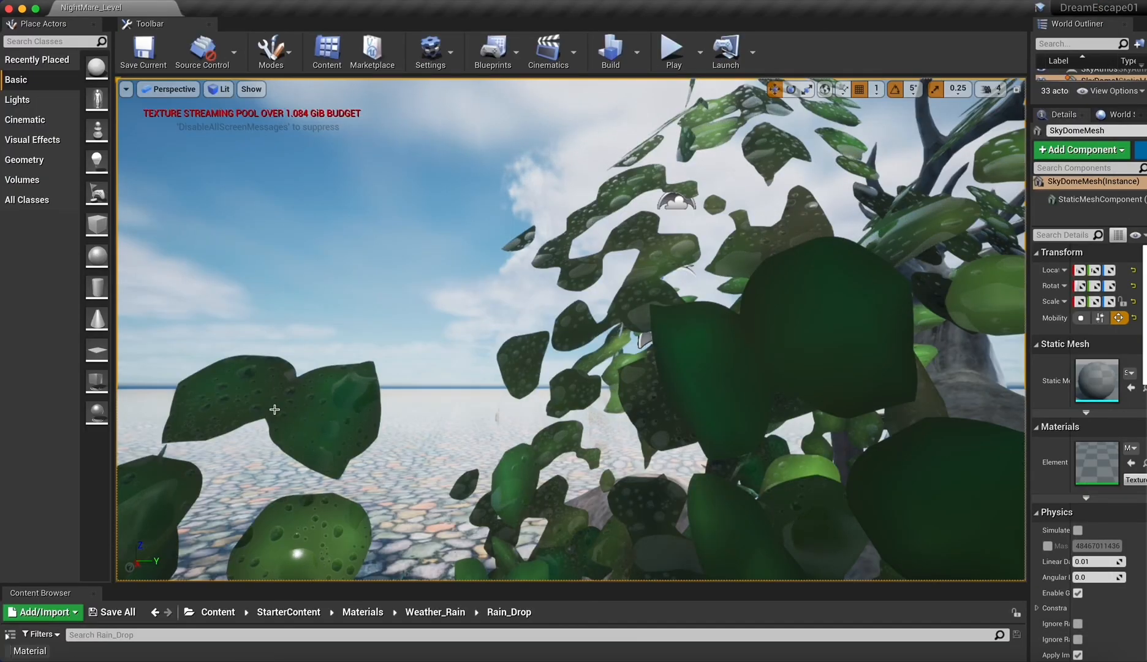